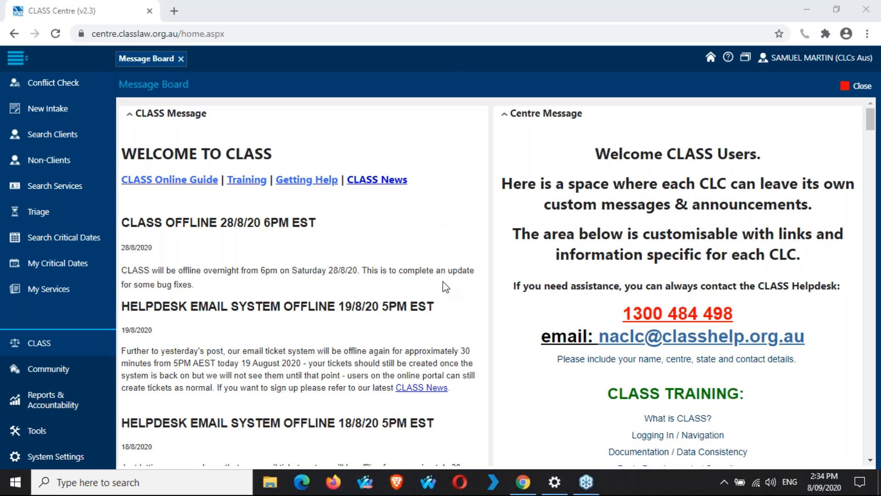
# Step: Open the Workers grid under System Settings, listing the centre's 37 workers
pyautogui.click(51, 463)
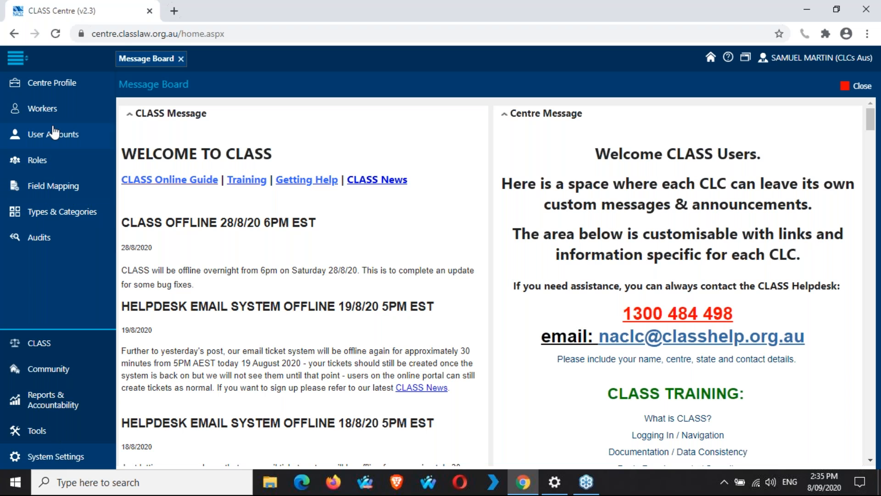
pyautogui.click(55, 121)
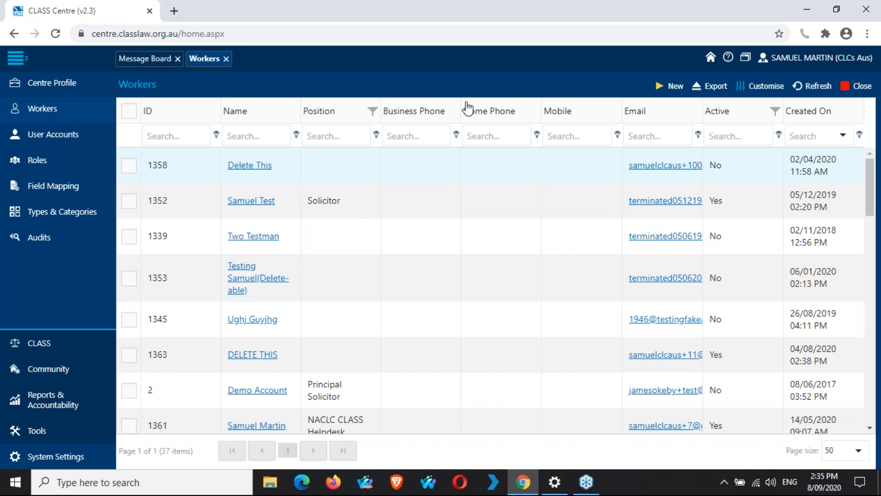
# Step: Start a new blank worker record, assigned Worker ID 1365
pyautogui.click(672, 87)
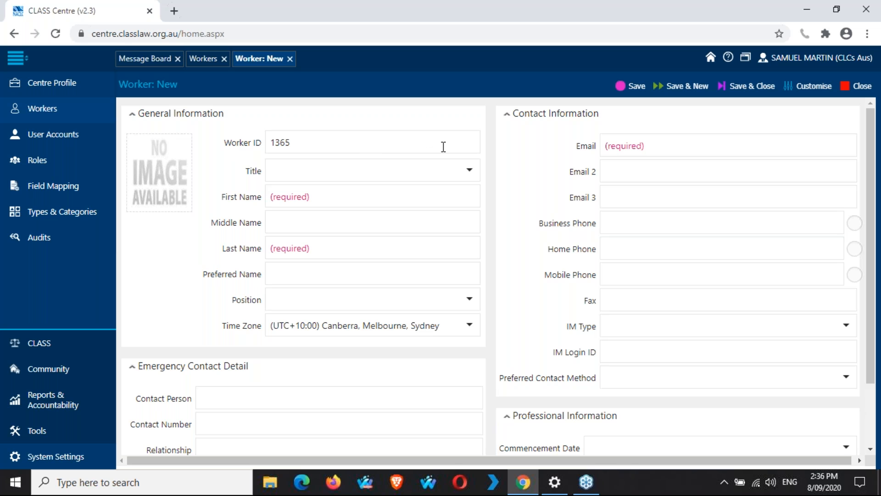
# Step: Enter first name 'DELETe' and last name 'THIS', leaving the Title empty
pyautogui.click(469, 171)
pyautogui.click(469, 172)
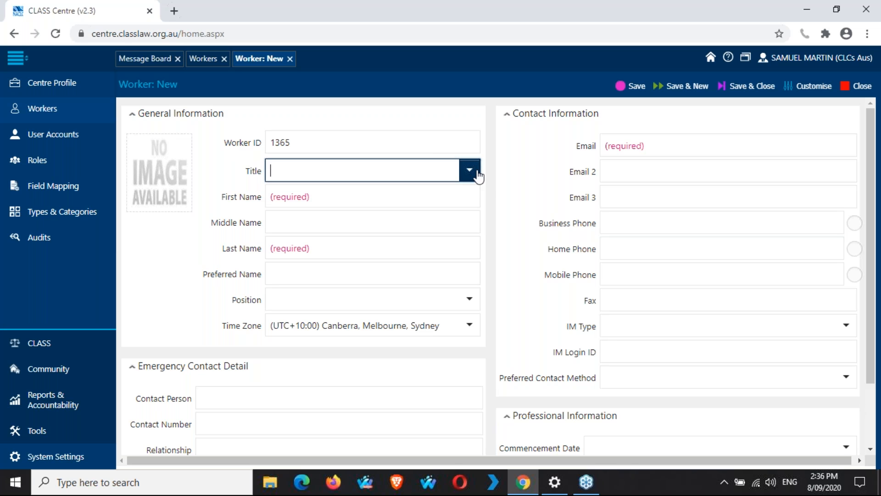
pyautogui.click(498, 178)
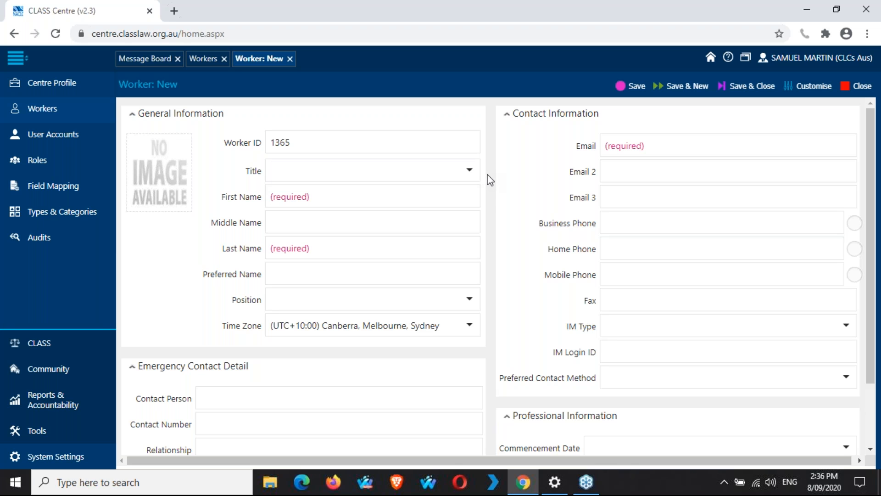
pyautogui.click(437, 200)
pyautogui.write('DELETe')
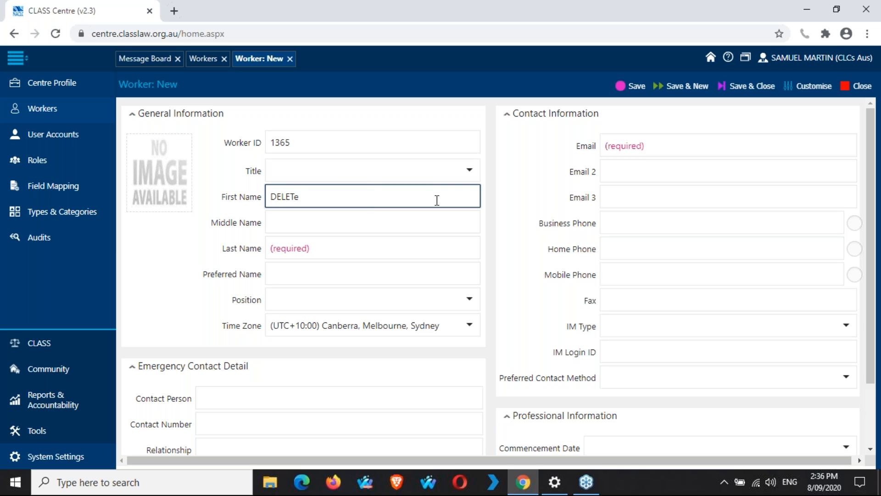
pyautogui.press('Tab')
pyautogui.press('Tab')
pyautogui.write('THIS')
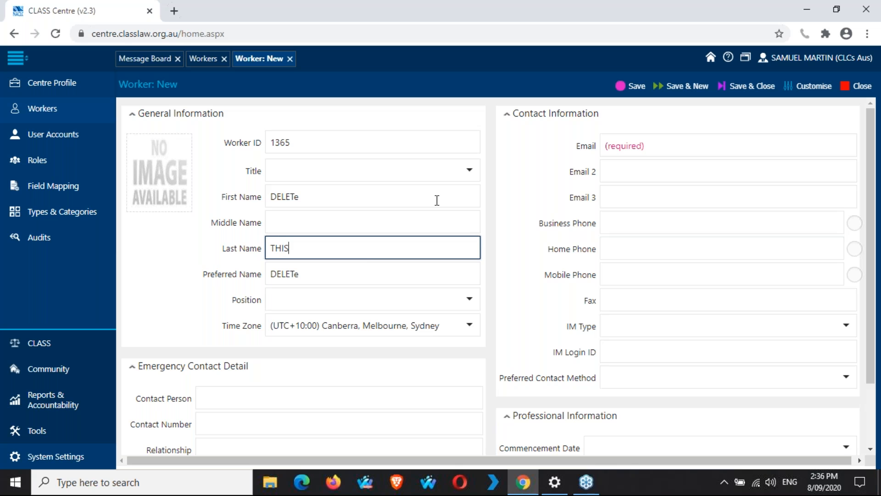
pyautogui.click(494, 212)
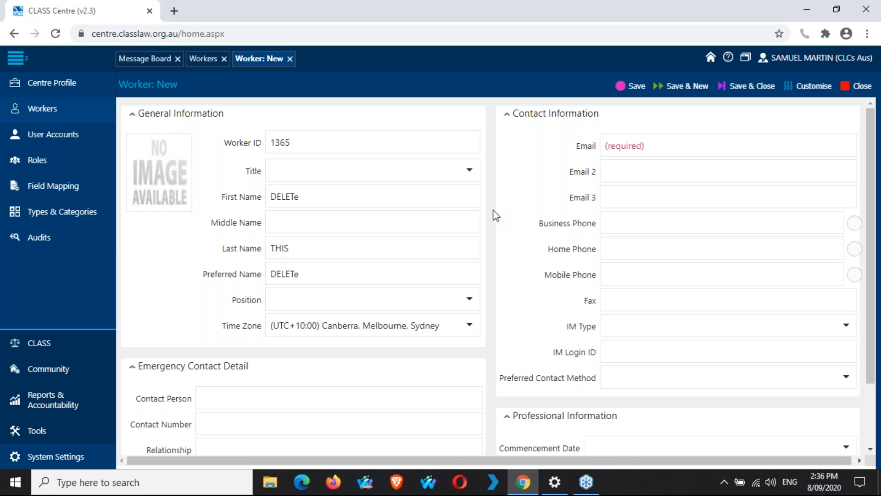
pyautogui.scroll(-3, 494, 215)
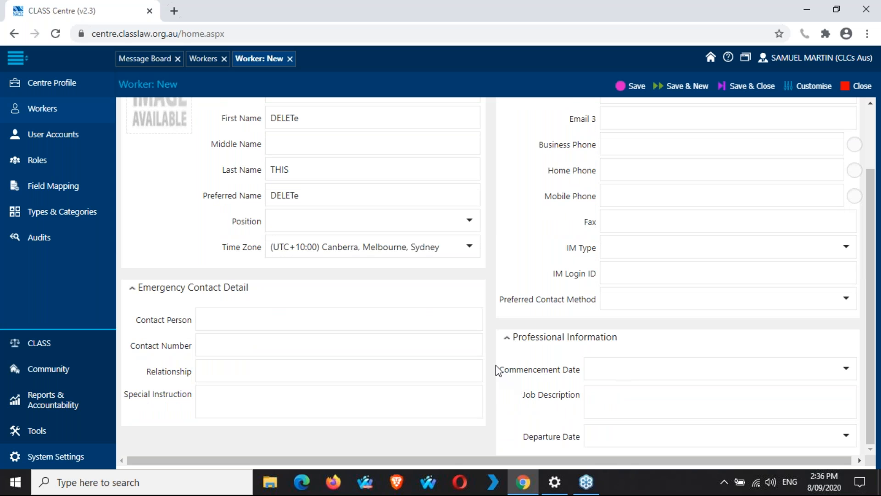
pyautogui.scroll(3, 492, 366)
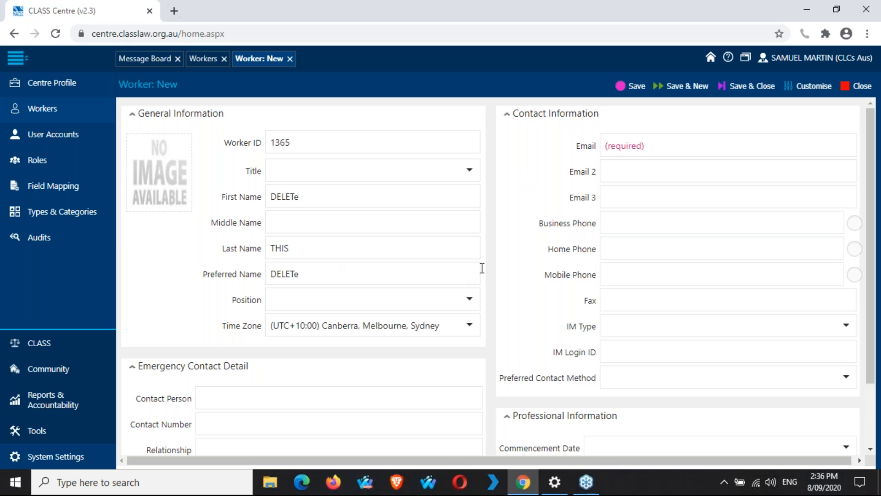
pyautogui.click(700, 145)
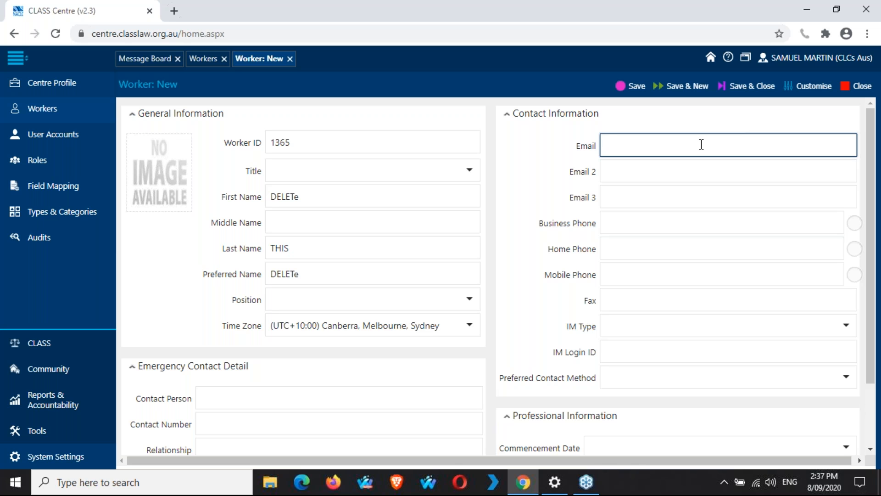
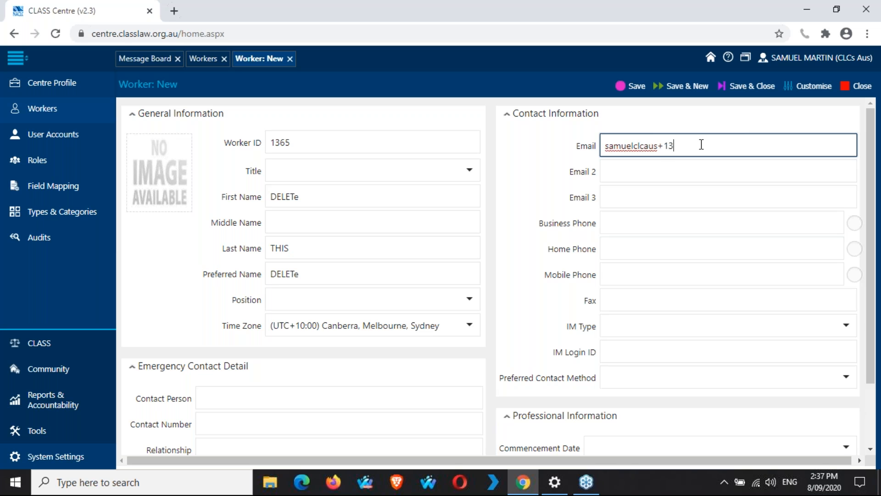
# Step: Save the DELETe THIS worker record and scroll down to its System Login section
pyautogui.click(631, 90)
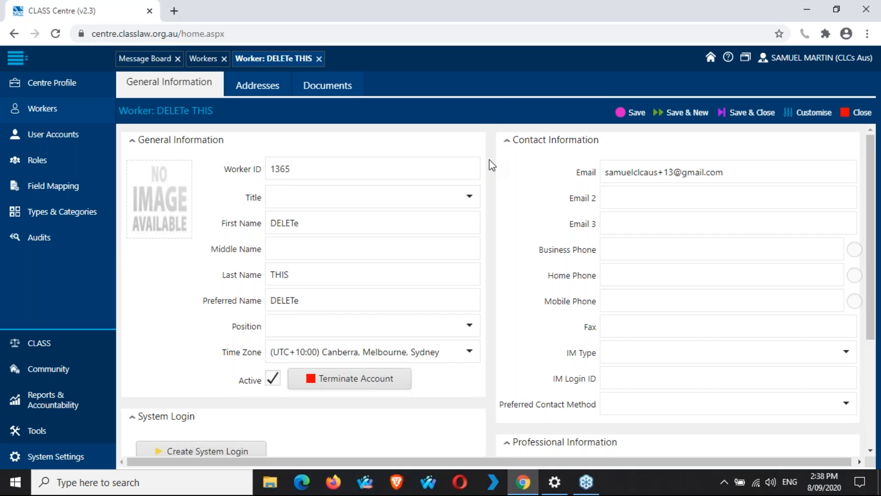
pyautogui.scroll(-3, 489, 159)
pyautogui.scroll(-3, 491, 164)
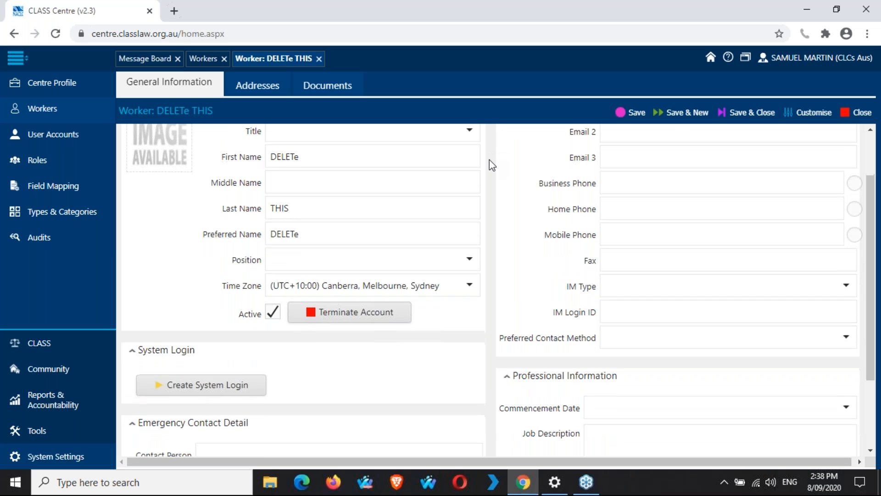
pyautogui.scroll(-2, 491, 165)
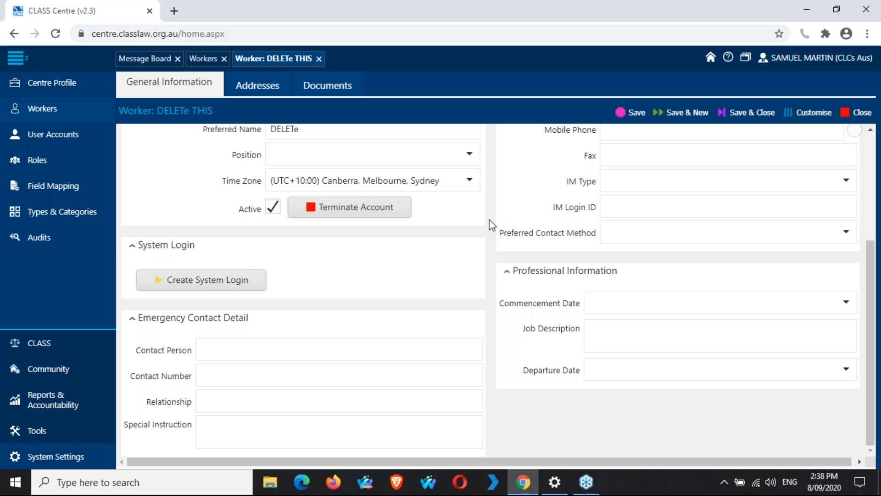
# Step: Create a system login for the worker, keeping Site Default authentication and Default security policy
pyautogui.click(215, 291)
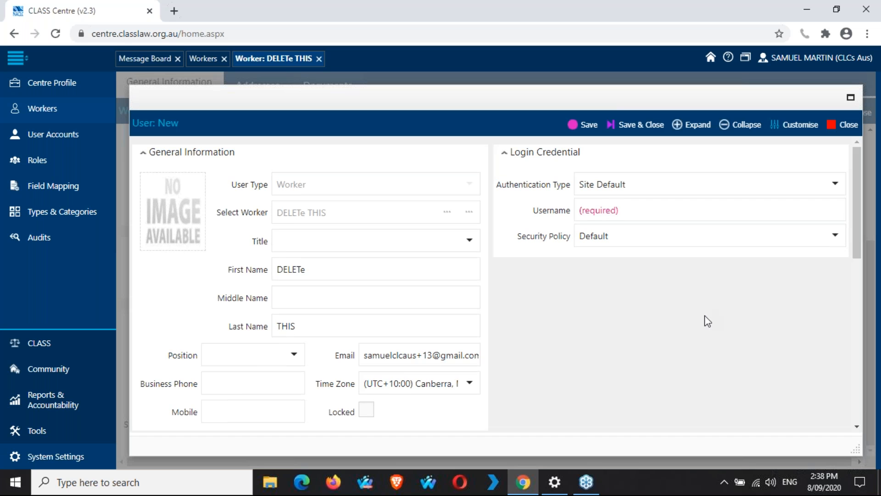
pyautogui.scroll(-3, 703, 321)
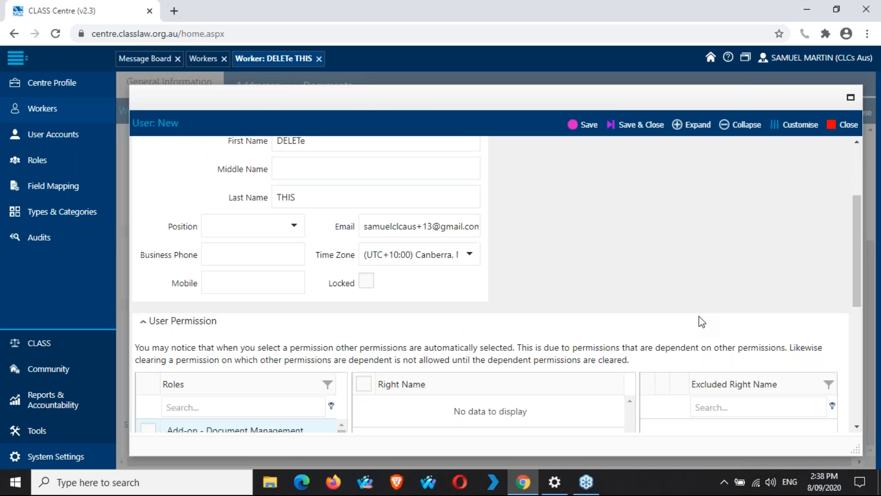
pyautogui.scroll(3, 702, 322)
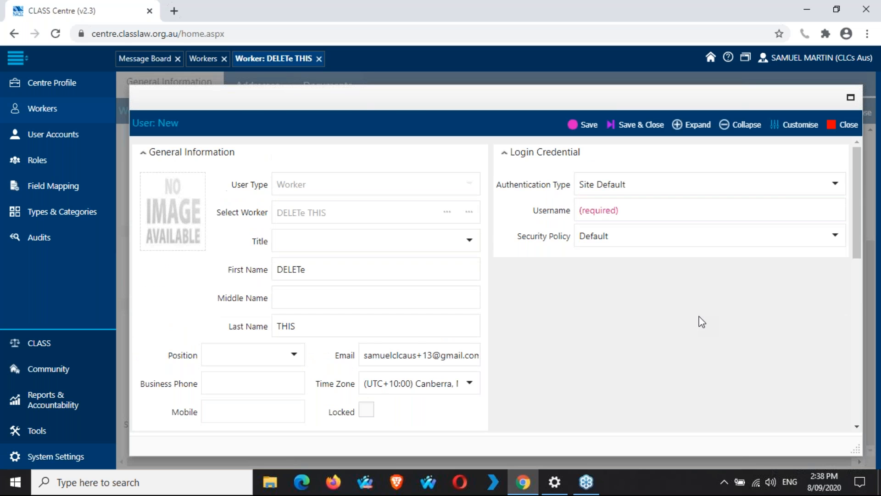
pyautogui.scroll(-2, 702, 322)
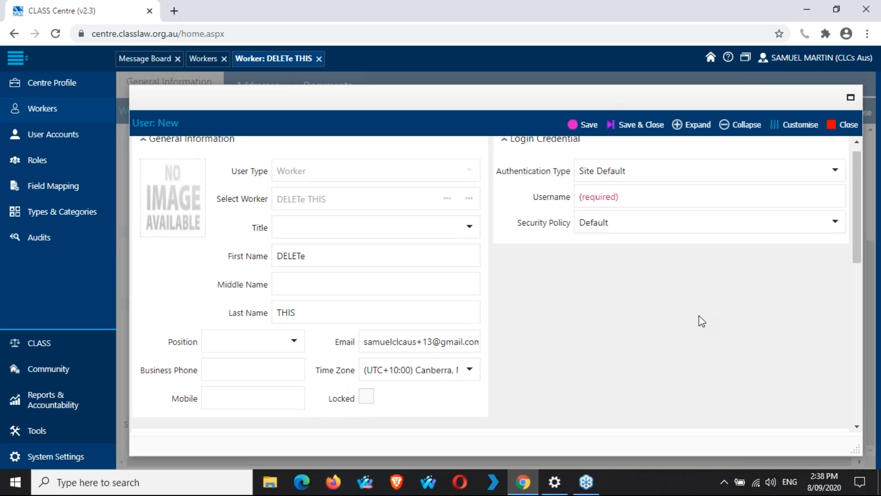
pyautogui.scroll(-8, 698, 319)
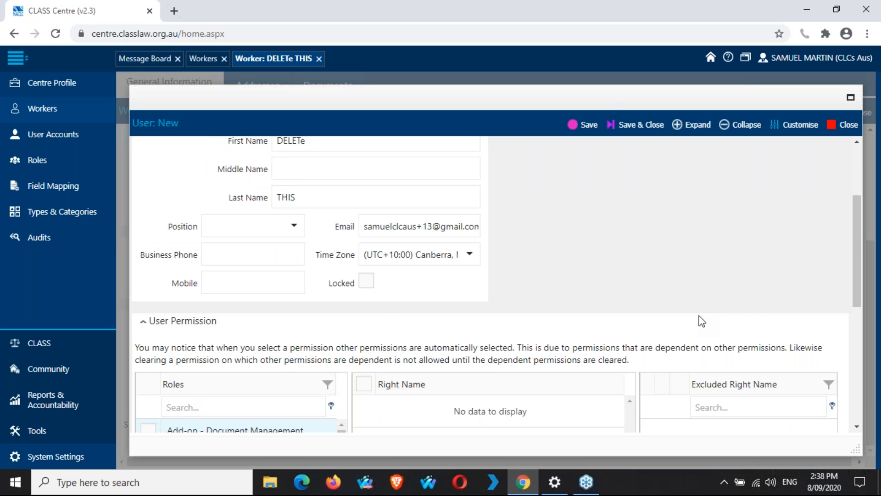
pyautogui.scroll(10, 698, 319)
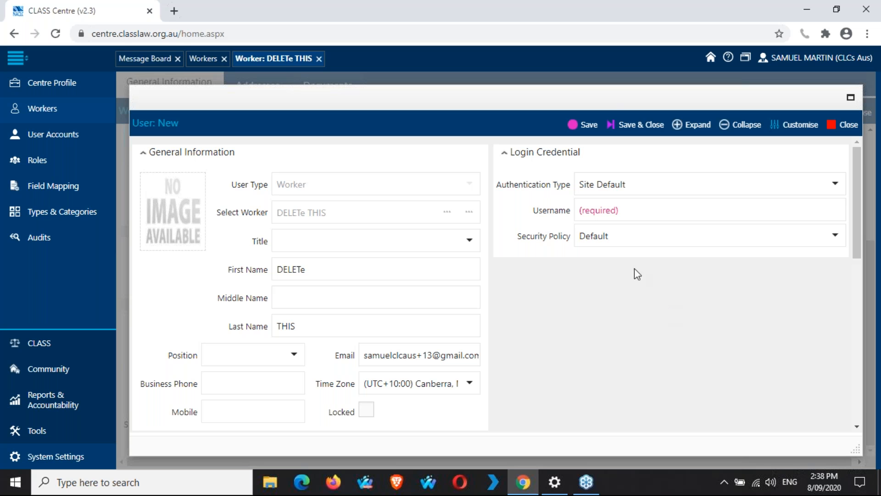
pyautogui.click(836, 186)
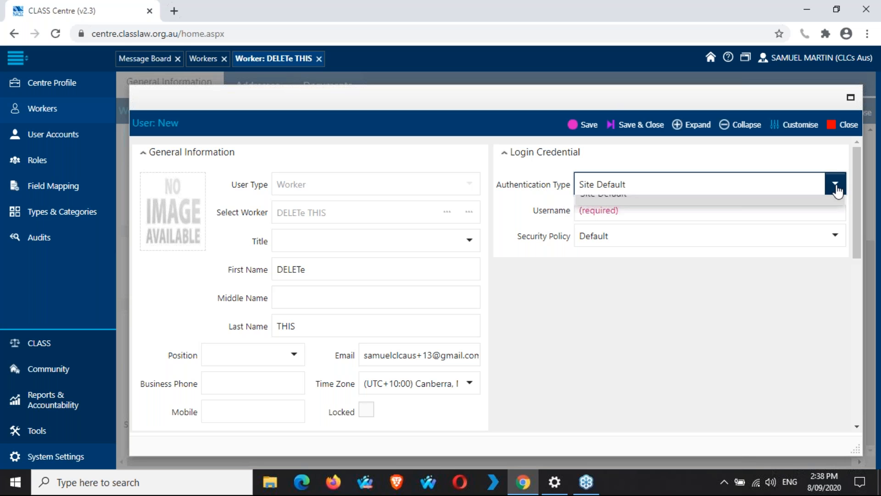
pyautogui.click(799, 273)
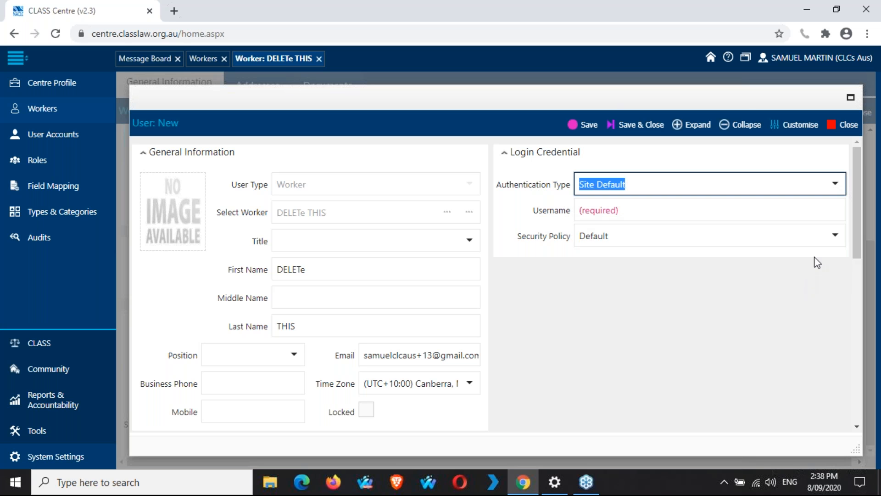
pyautogui.click(833, 236)
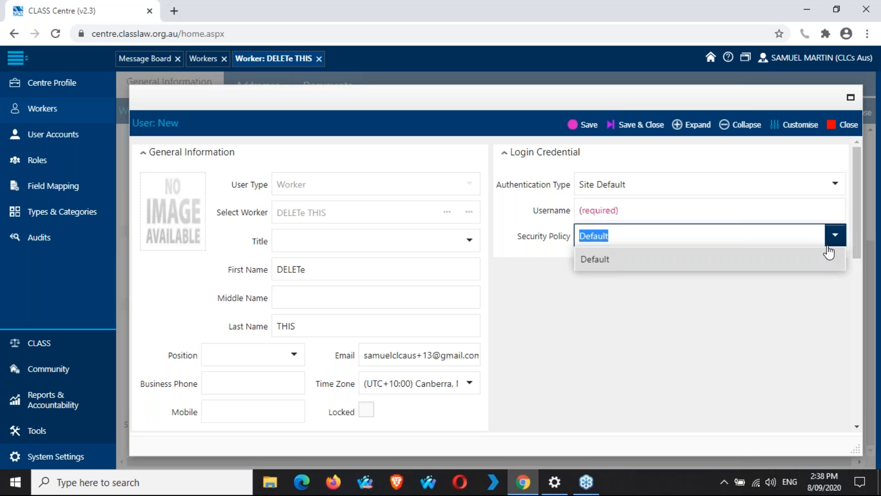
pyautogui.click(829, 257)
pyautogui.click(736, 205)
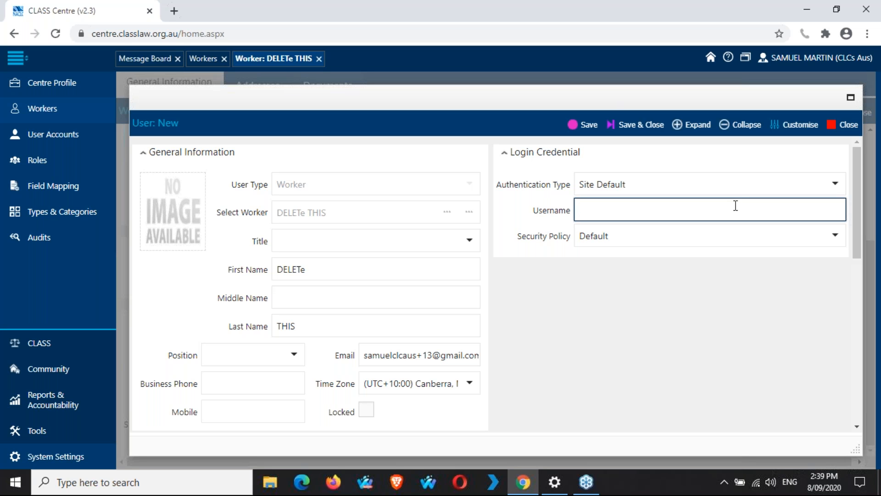
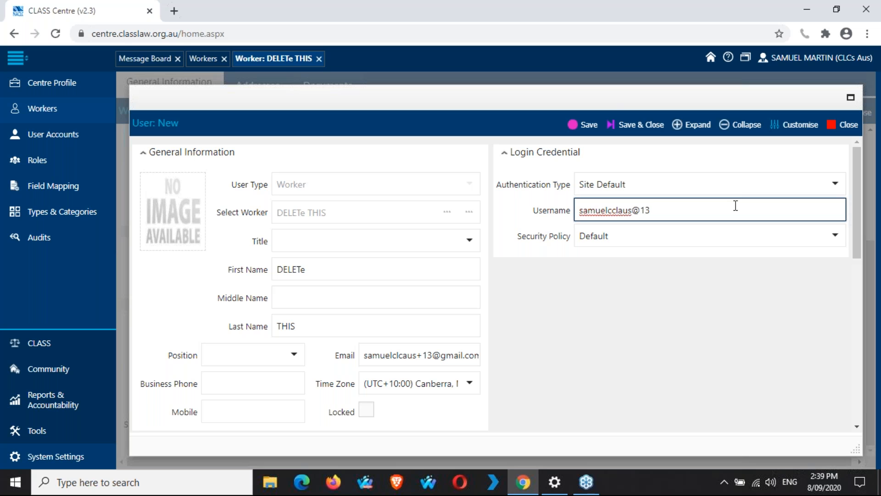
# Step: Set the login username to the worker's e-mail address, fixing the mistyped ending
pyautogui.click(659, 344)
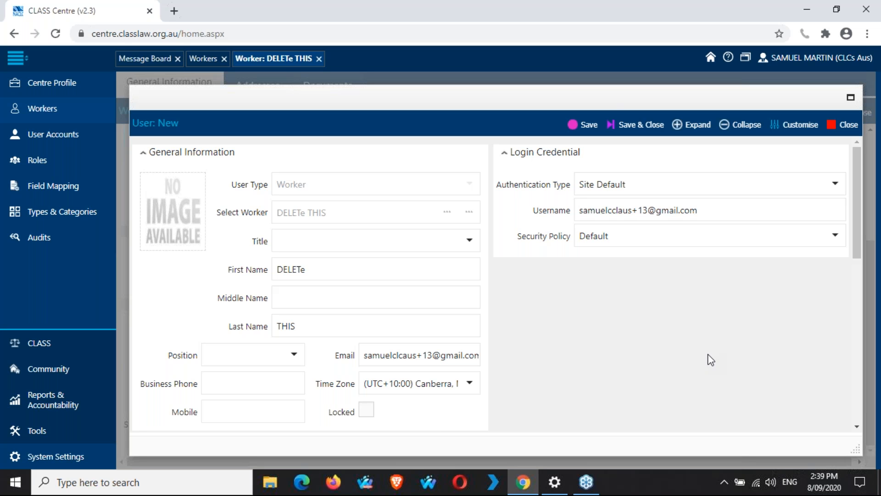
pyautogui.scroll(-3, 711, 360)
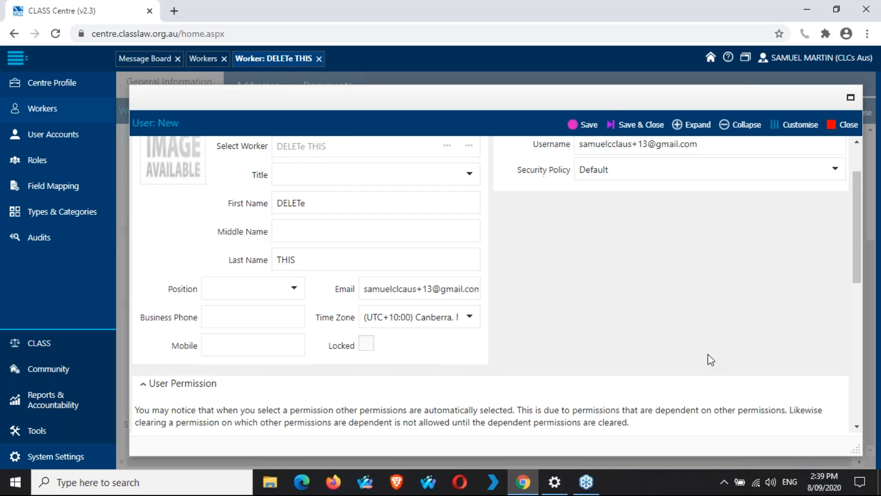
pyautogui.scroll(-1, 710, 359)
pyautogui.scroll(-4, 710, 360)
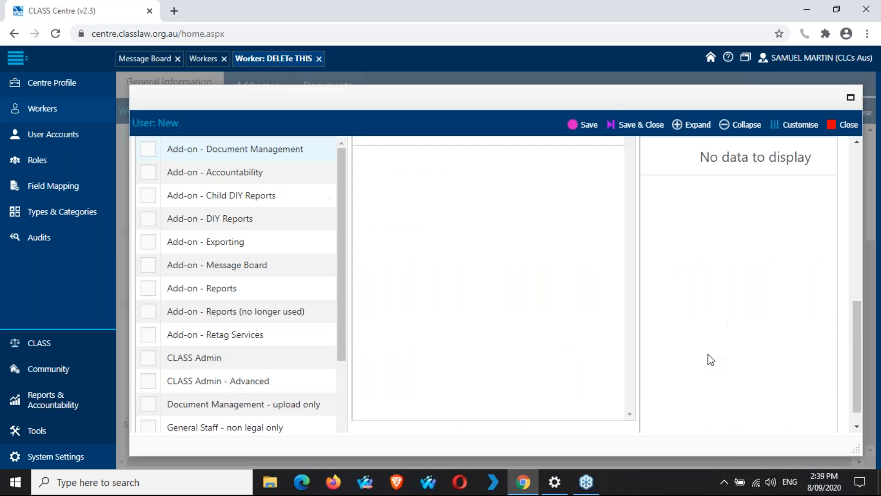
pyautogui.scroll(8, 710, 359)
pyautogui.scroll(-8, 711, 360)
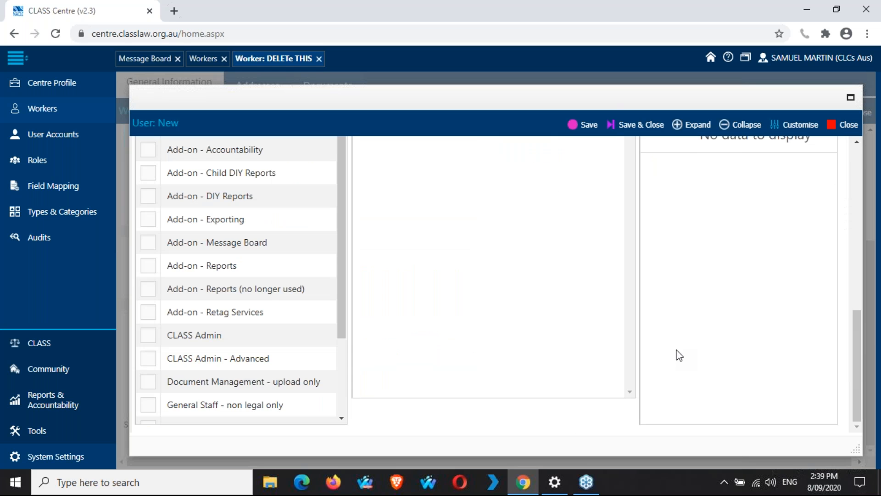
pyautogui.scroll(2, 507, 337)
pyautogui.scroll(4, 506, 337)
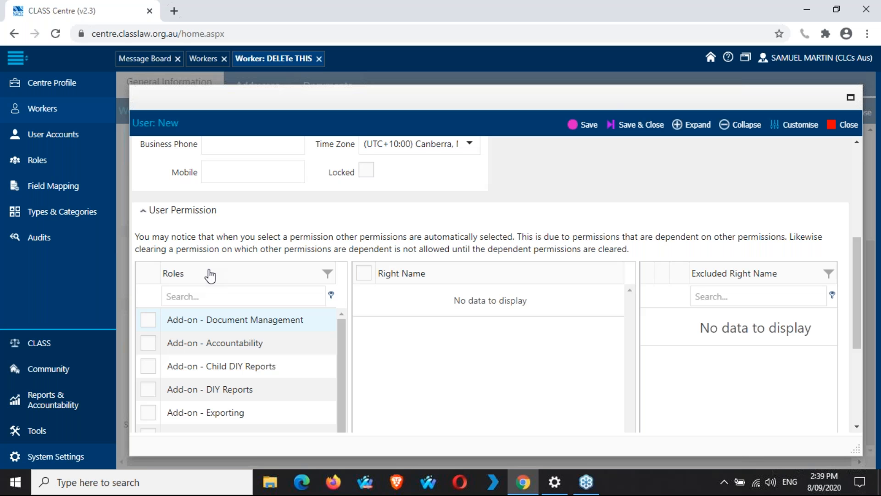
pyautogui.scroll(-1, 401, 328)
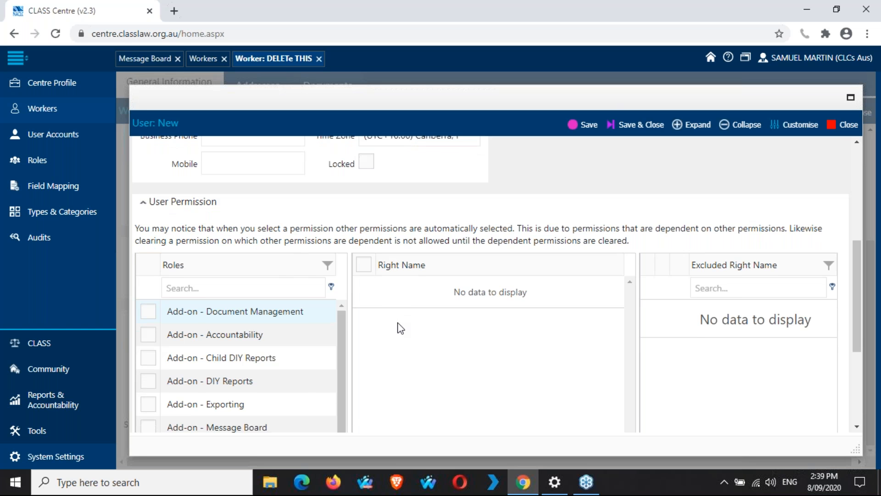
pyautogui.scroll(-3, 401, 329)
pyautogui.scroll(-3, 321, 305)
pyautogui.scroll(-2, 323, 305)
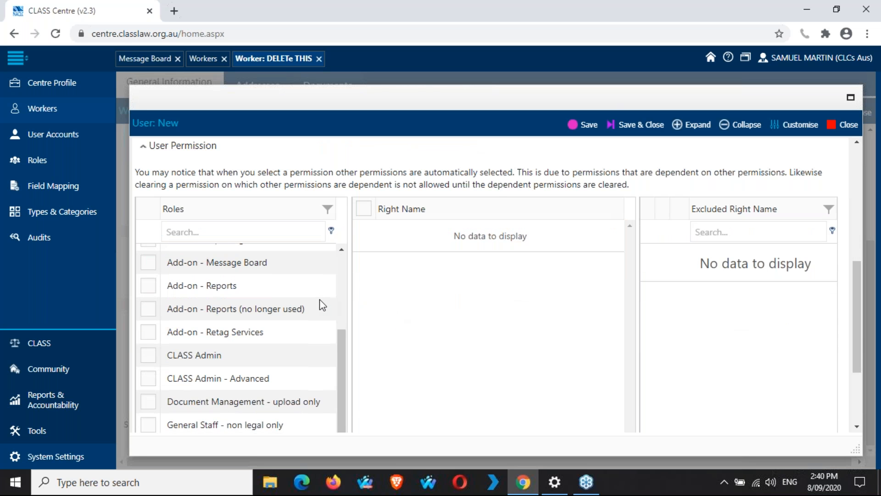
pyautogui.scroll(-2, 323, 305)
pyautogui.scroll(-2, 322, 305)
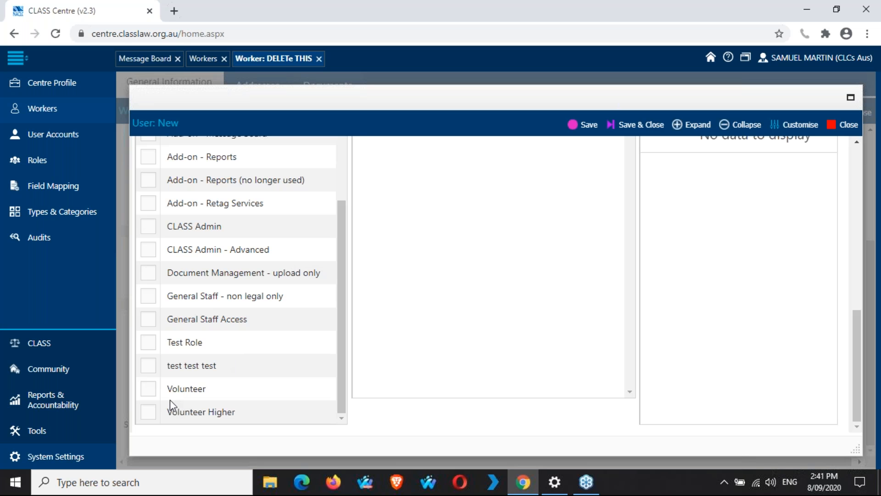
# Step: Assign the General Staff Access role, leaving Volunteer unticked
pyautogui.click(146, 392)
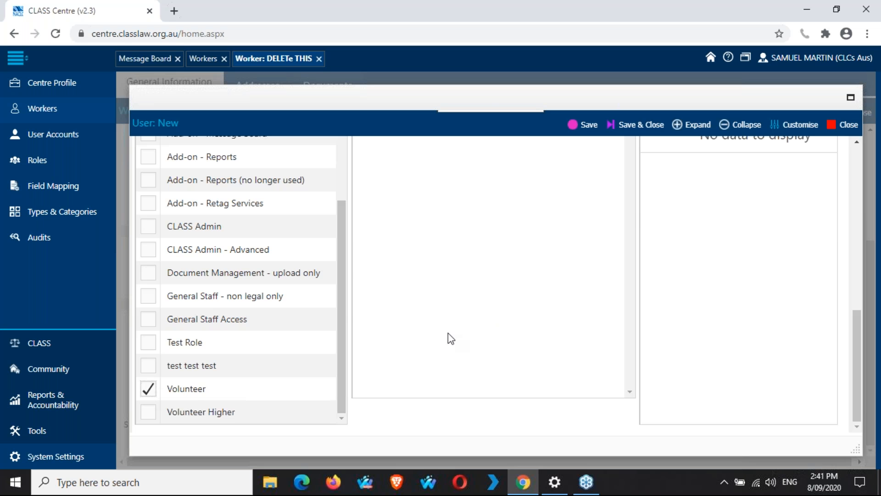
pyautogui.scroll(5, 448, 334)
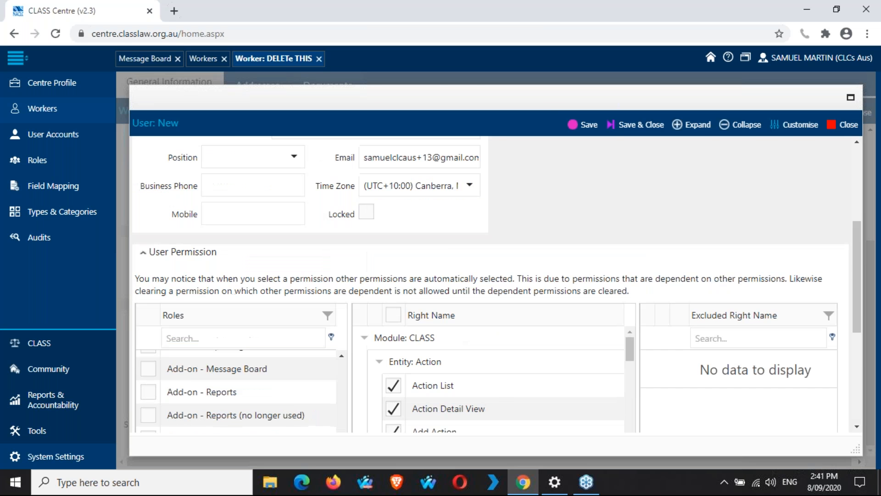
pyautogui.scroll(-5, 464, 231)
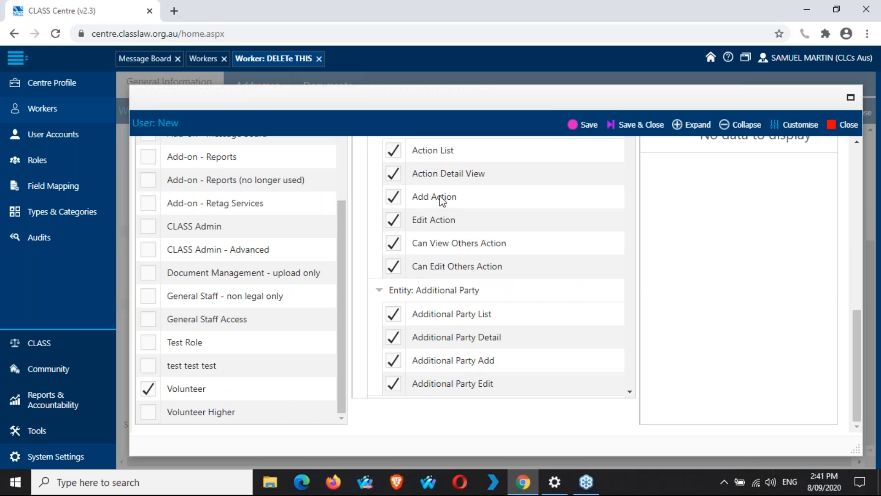
pyautogui.scroll(-4, 452, 208)
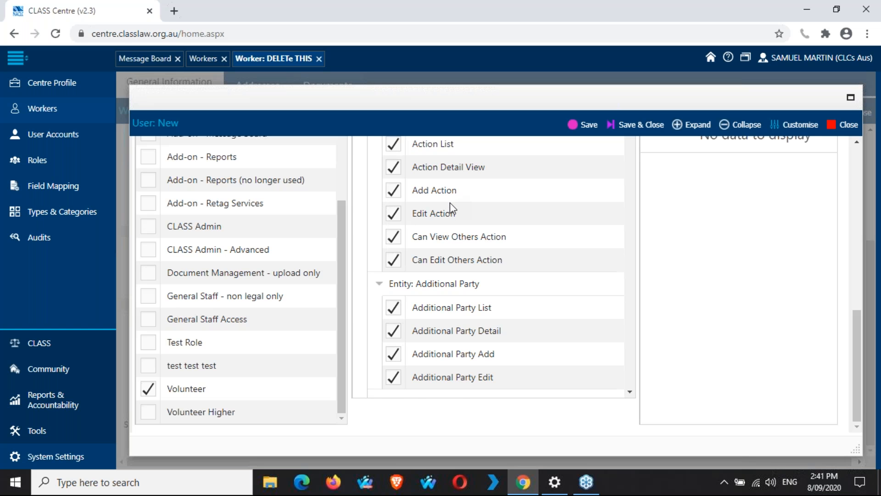
pyautogui.scroll(3, 450, 203)
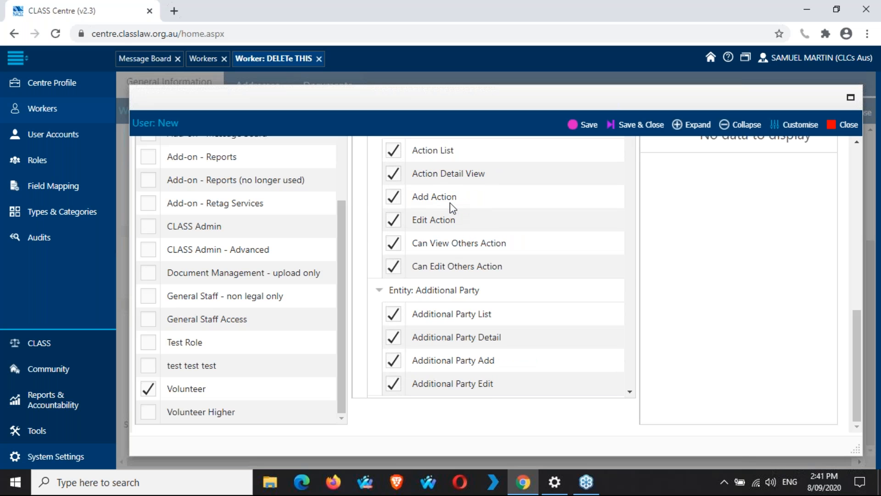
pyautogui.click(147, 321)
pyautogui.click(148, 388)
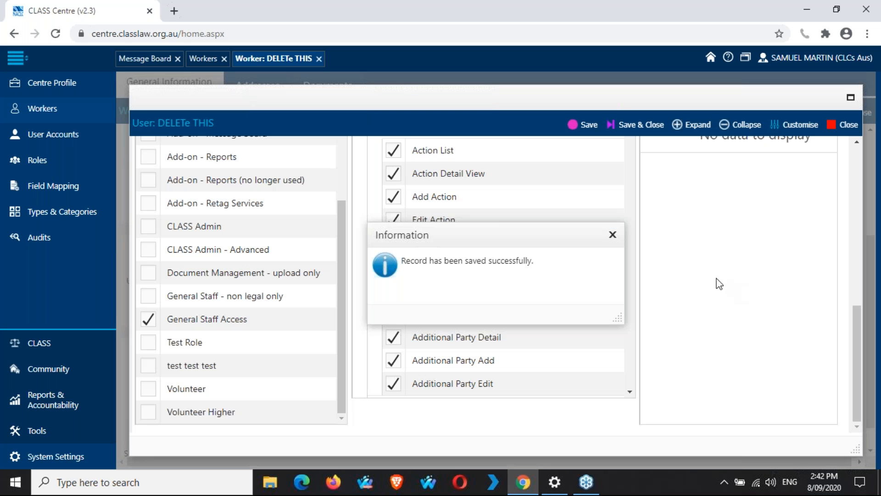
# Step: Dismiss the 'Record has been saved successfully' message and close the User window
pyautogui.click(612, 235)
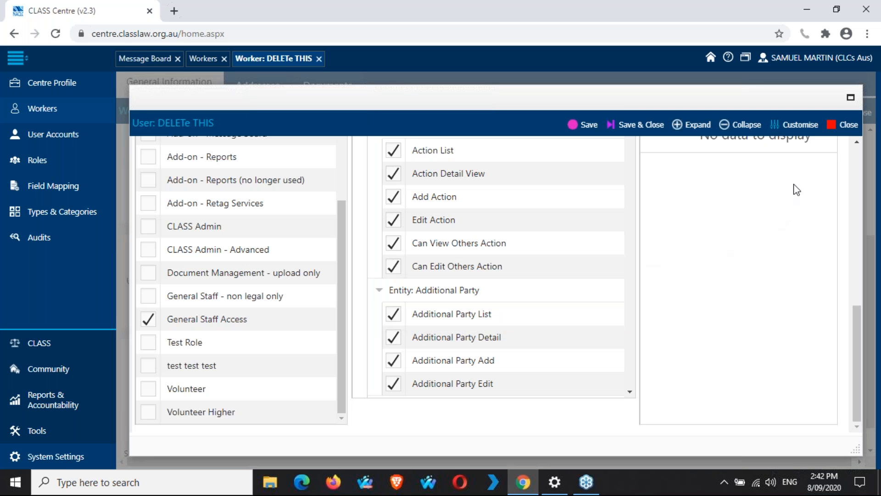
pyautogui.click(846, 129)
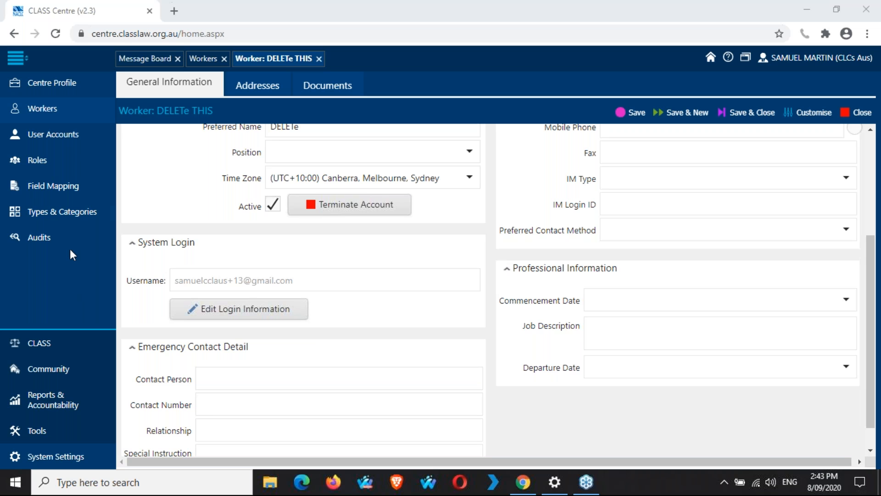
# Step: Filter System Users by Display Name 'delete', showing three DELETE THIS accounts
pyautogui.click(64, 159)
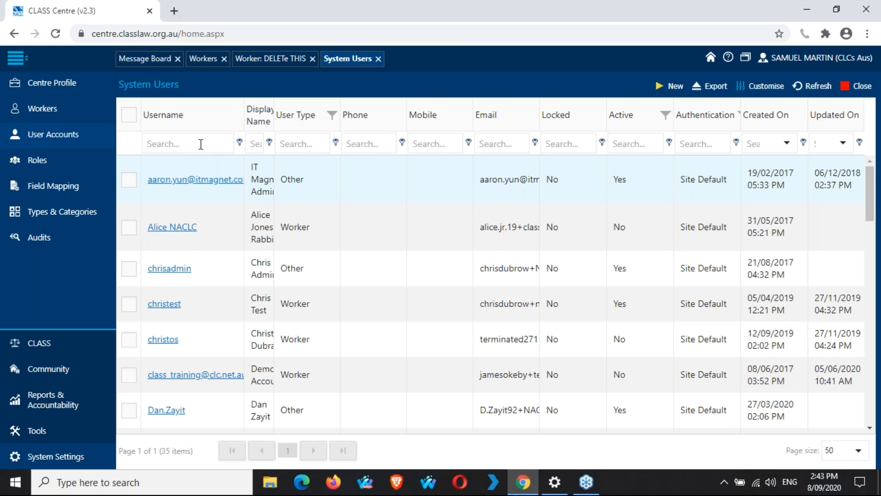
pyautogui.moveTo(242, 115); pyautogui.dragTo(203, 115)
pyautogui.click(234, 133)
pyautogui.write('delet')
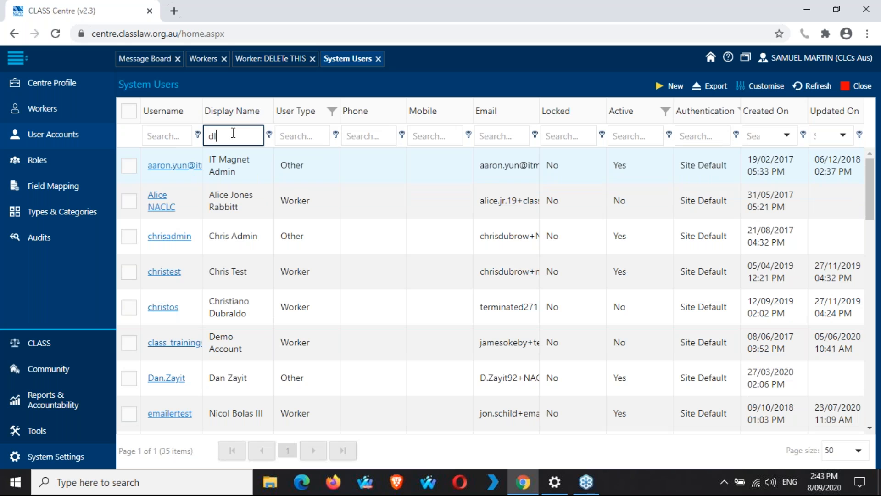
pyautogui.write('e')
pyautogui.press('Return')
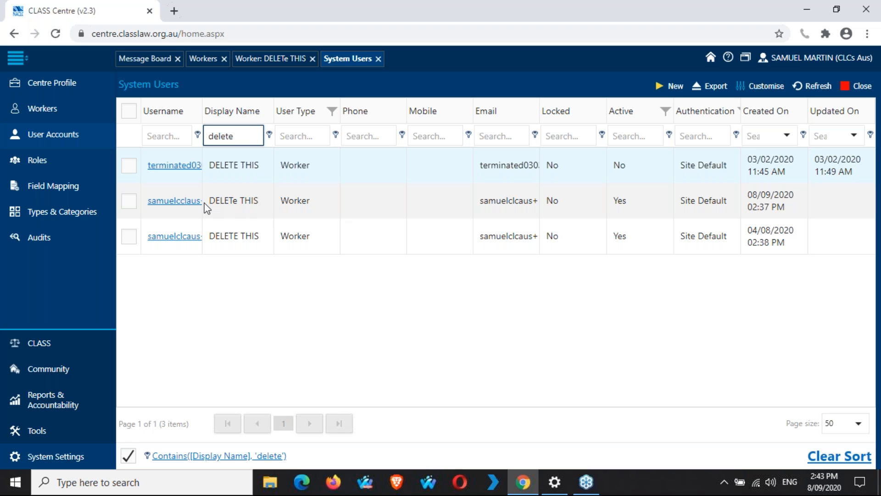
# Step: Open the DELETe THIS account created 08/09/2020 and look over its record
pyautogui.click(171, 202)
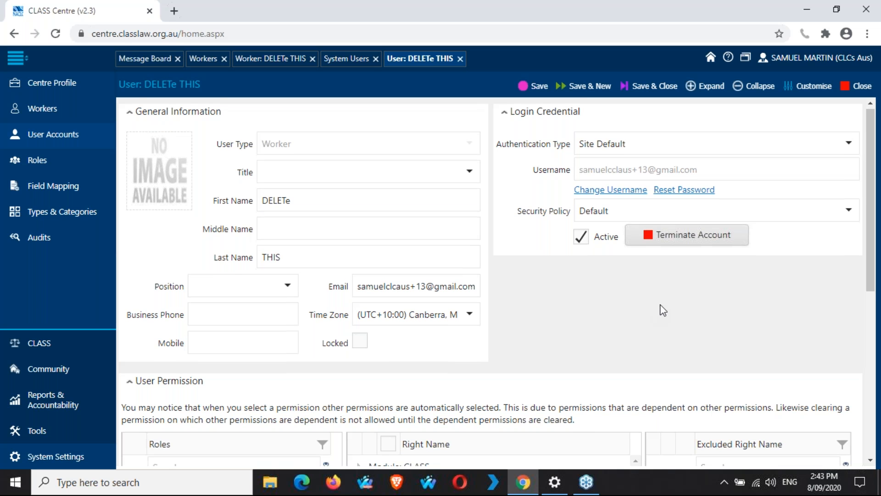
pyautogui.scroll(-7, 663, 310)
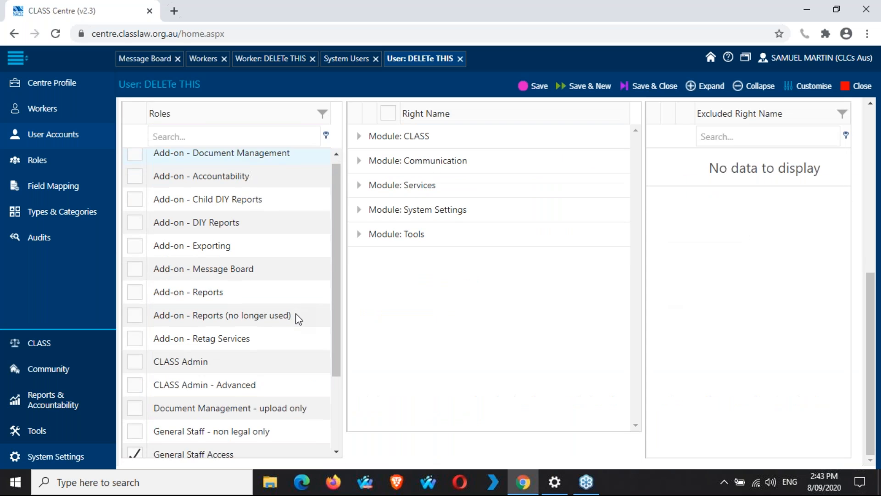
pyautogui.scroll(-3, 295, 313)
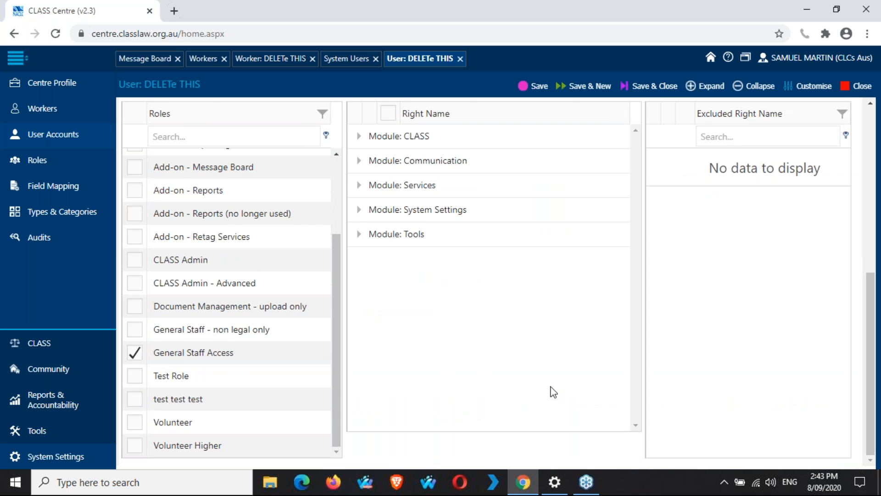
pyautogui.scroll(1, 553, 391)
pyautogui.scroll(6, 554, 391)
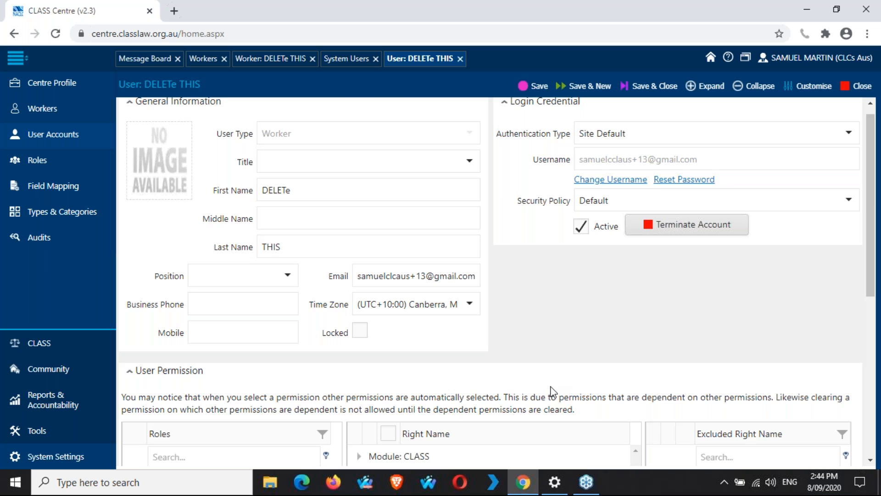
pyautogui.scroll(-4, 554, 392)
pyautogui.scroll(1, 554, 392)
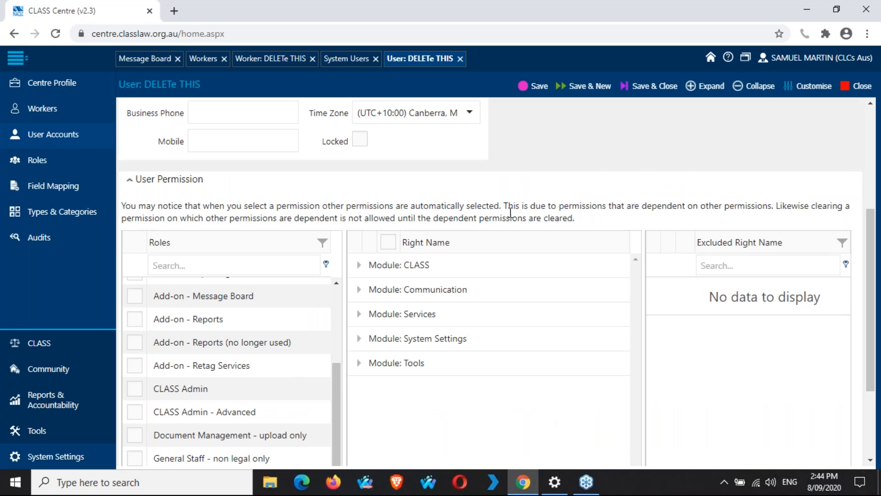
pyautogui.scroll(-1, 526, 203)
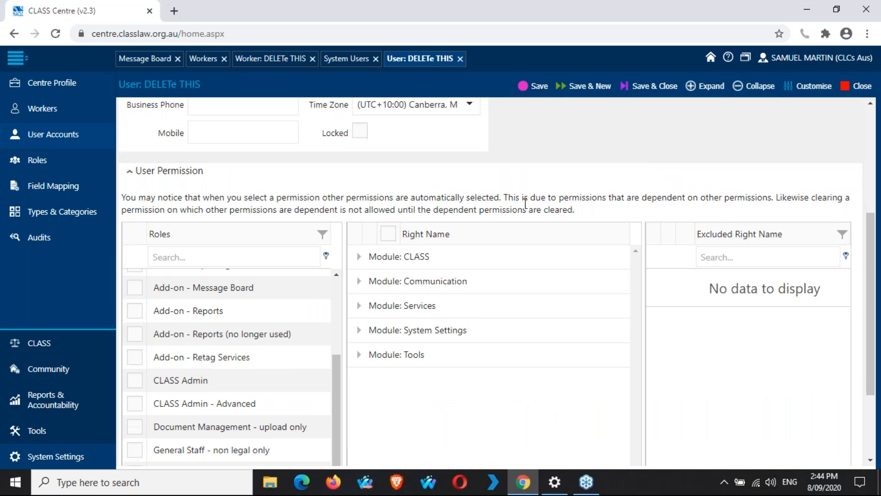
pyautogui.scroll(-1, 526, 203)
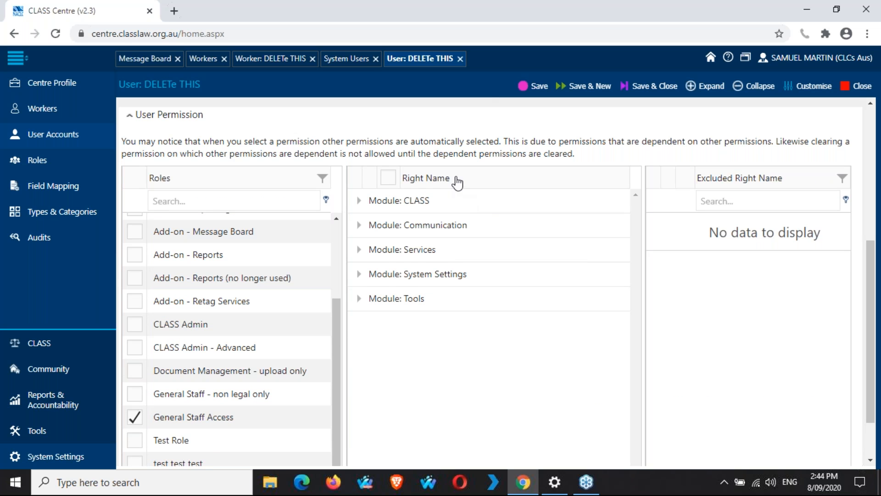
# Step: Expand Module: CLASS, fold Entity: Action back up, and expand Entity: Client's rights
pyautogui.click(360, 202)
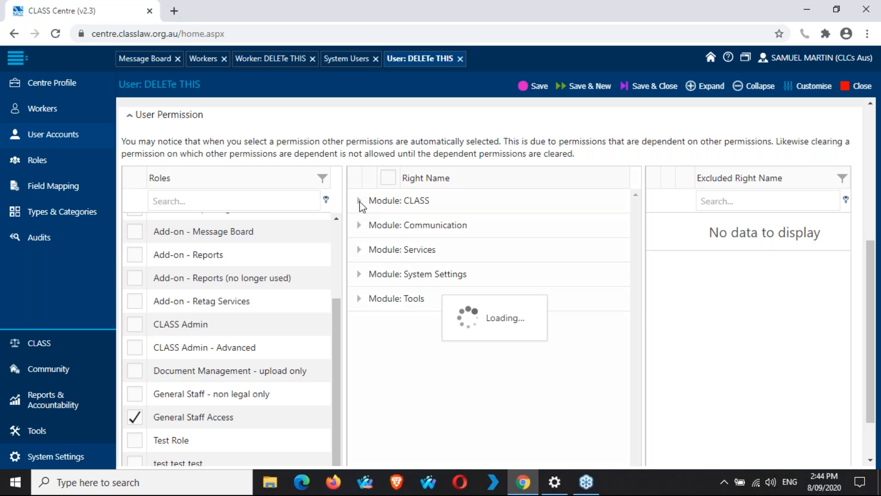
pyautogui.scroll(-10, 454, 251)
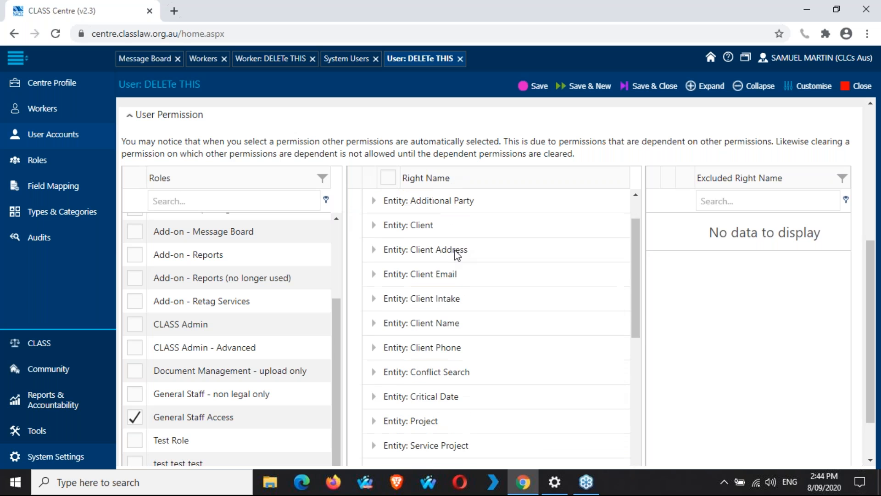
pyautogui.scroll(-3, 455, 251)
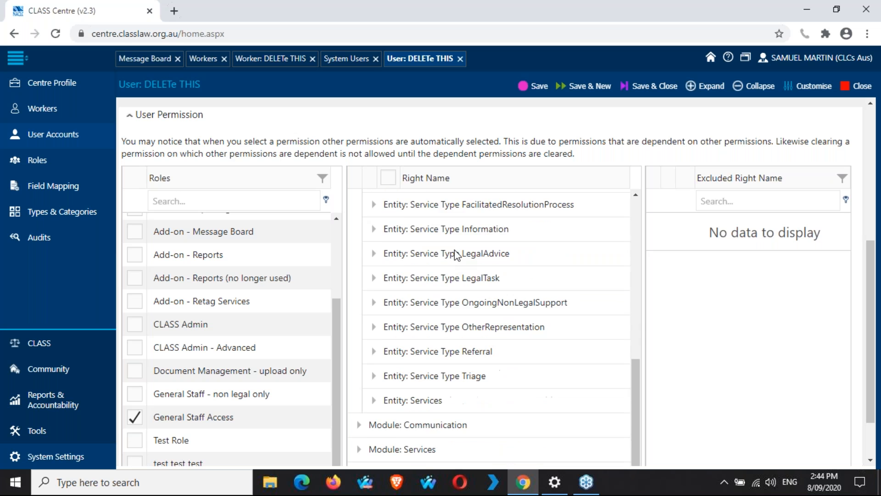
pyautogui.scroll(3, 454, 252)
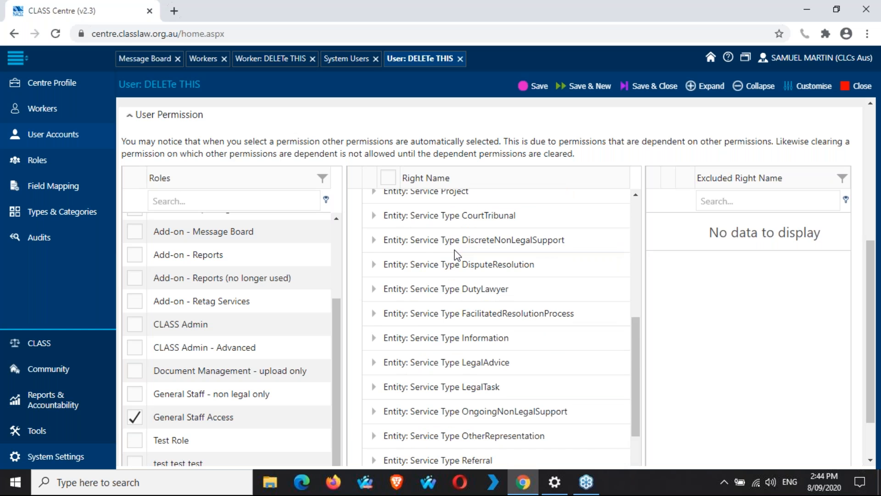
pyautogui.scroll(10, 455, 251)
pyautogui.click(373, 225)
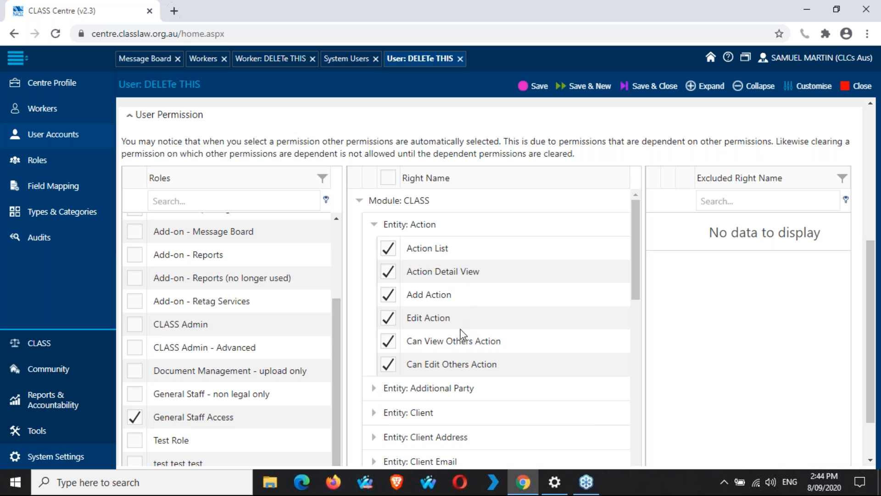
pyautogui.click(375, 225)
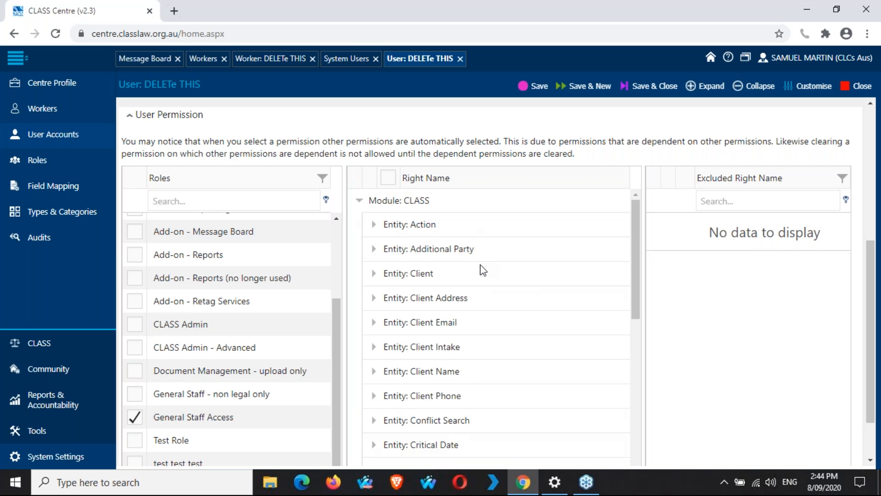
pyautogui.click(373, 274)
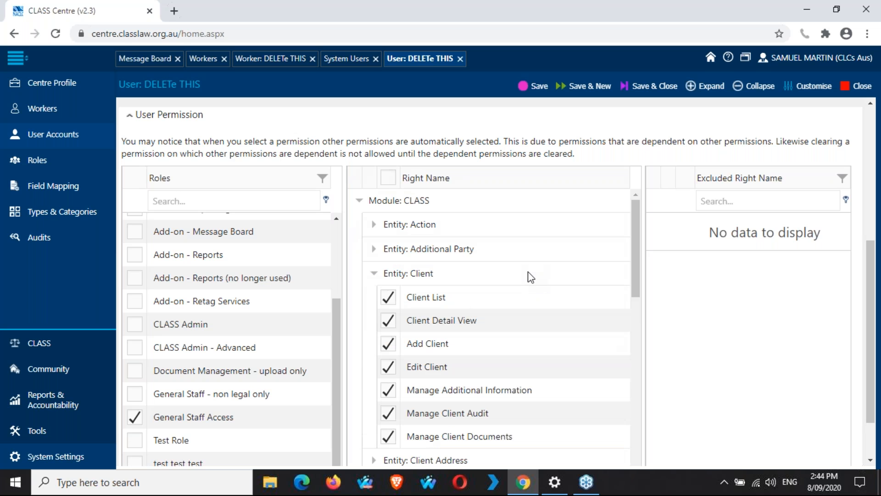
pyautogui.scroll(-3, 489, 299)
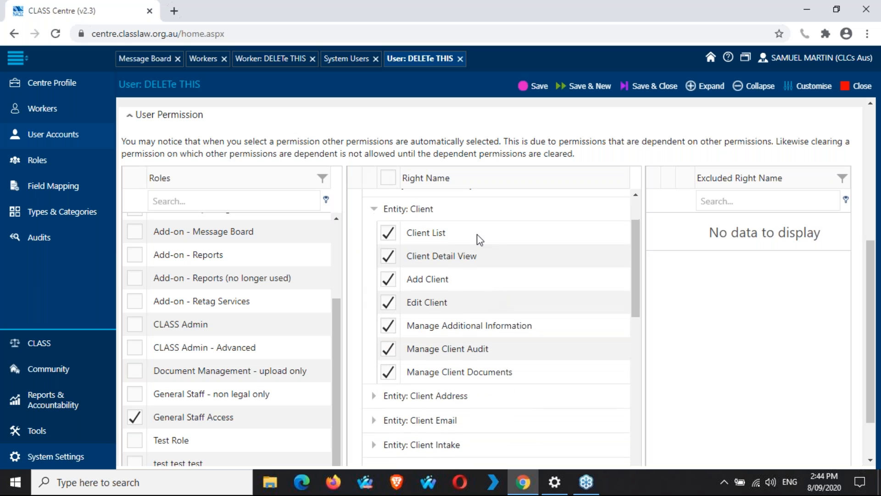
# Step: Untick Manage Client Documents, save, and reveal it under Module: CLASS > Entity: Client in Excluded Right Name
pyautogui.click(388, 375)
pyautogui.click(535, 97)
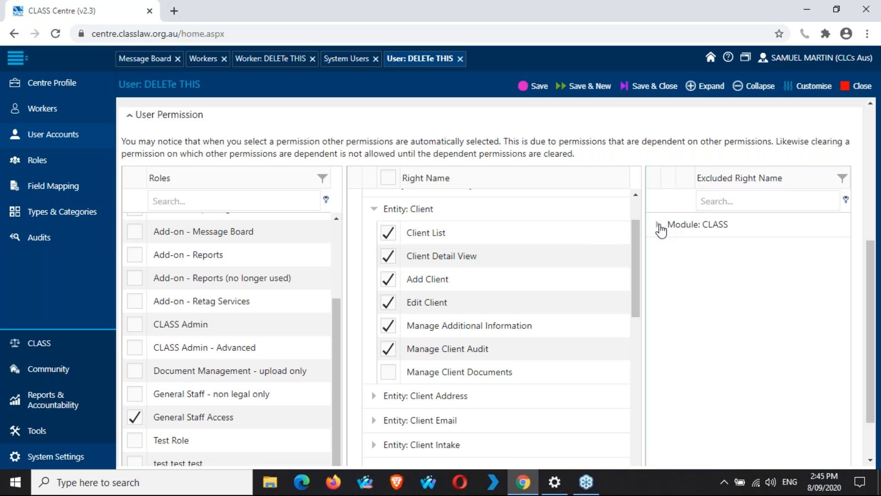
pyautogui.click(659, 224)
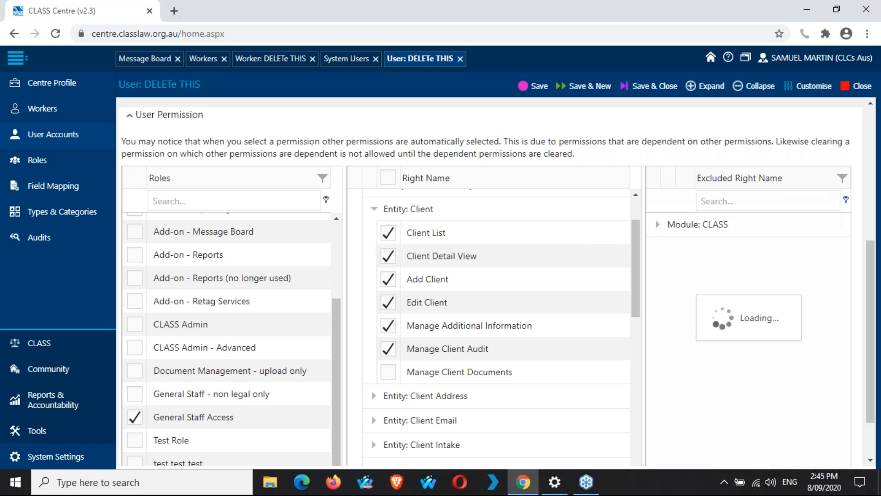
pyautogui.click(673, 249)
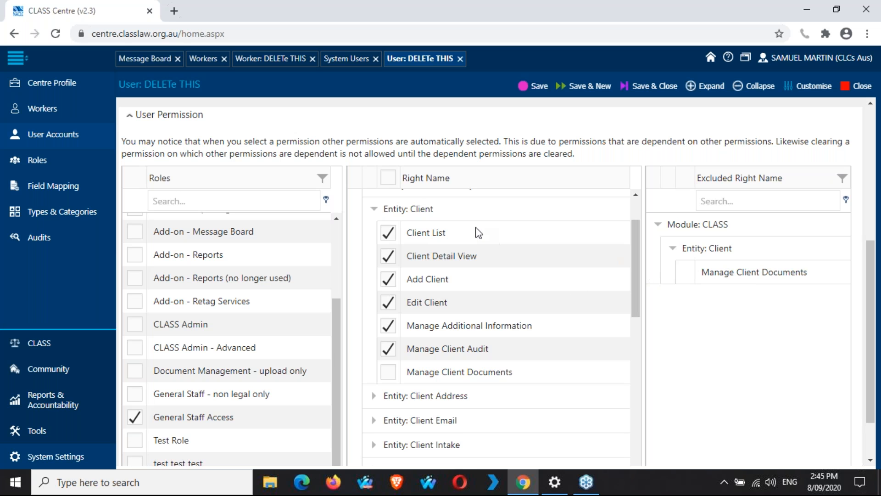
pyautogui.scroll(-3, 476, 232)
pyautogui.scroll(-10, 477, 232)
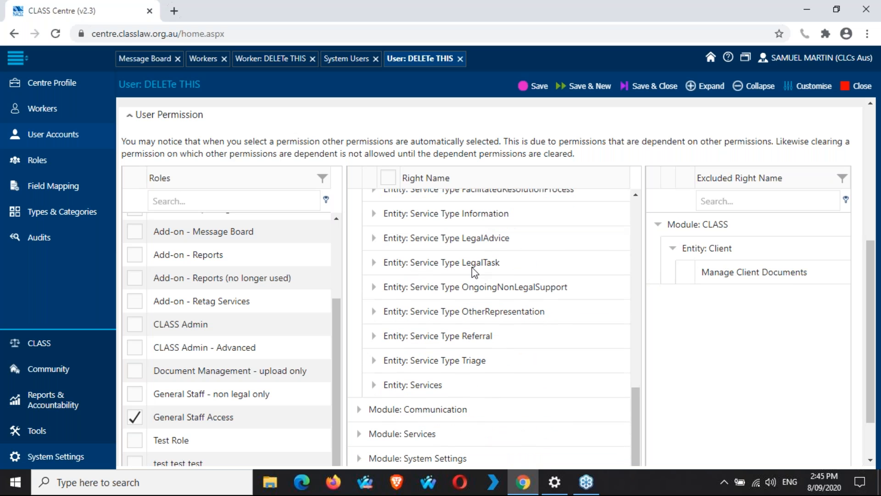
pyautogui.scroll(4, 472, 267)
pyautogui.scroll(10, 472, 267)
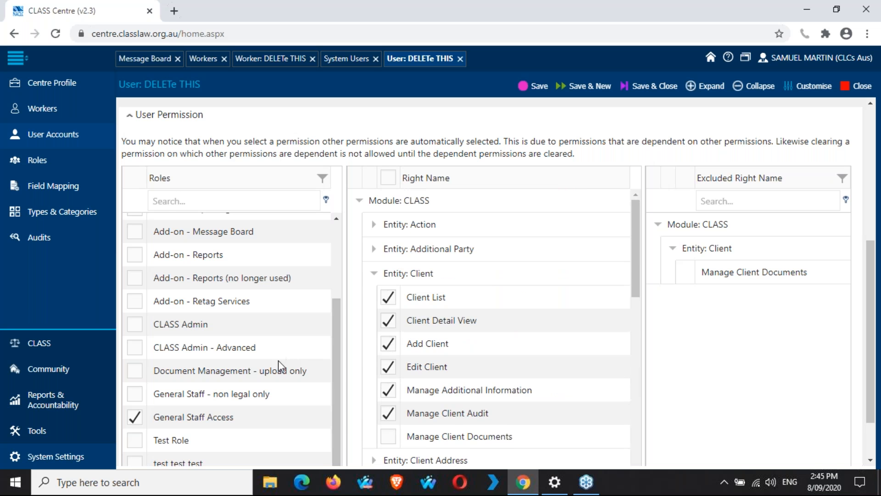
pyautogui.scroll(2, 272, 362)
pyautogui.scroll(3, 273, 366)
pyautogui.scroll(-5, 272, 365)
pyautogui.scroll(-1, 225, 406)
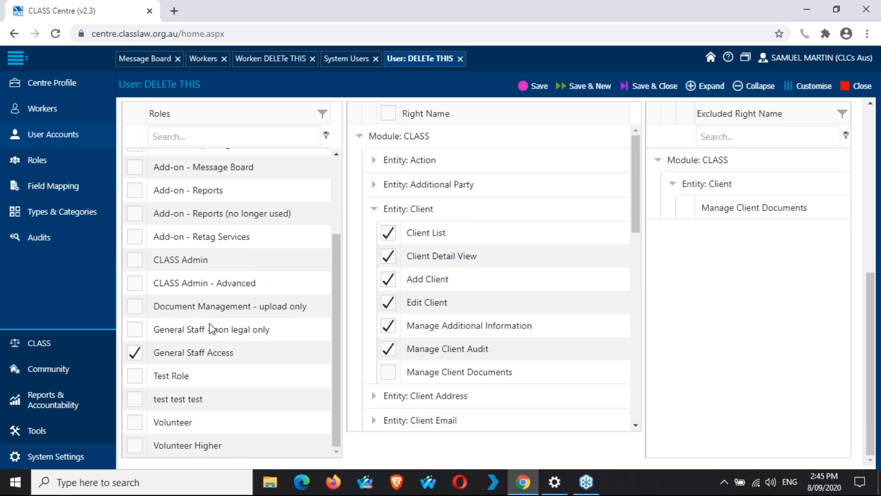
pyautogui.scroll(1, 204, 349)
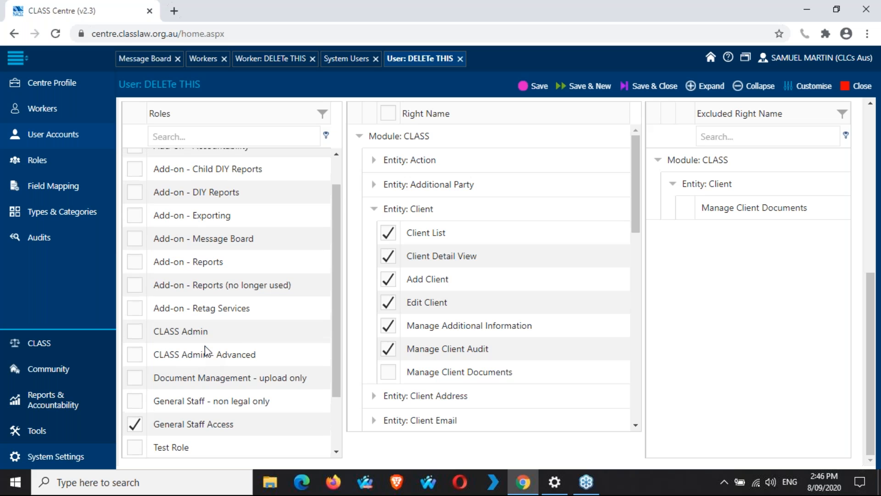
pyautogui.scroll(3, 204, 349)
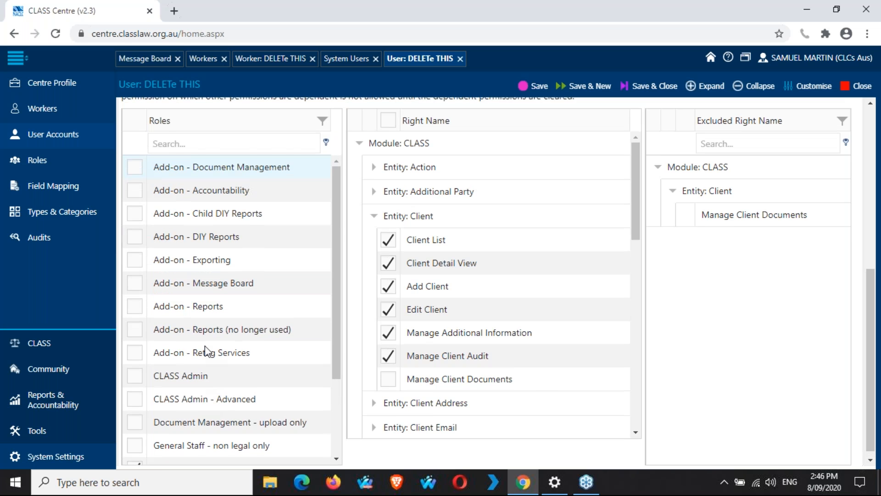
pyautogui.scroll(1, 557, 140)
pyautogui.scroll(-1, 556, 149)
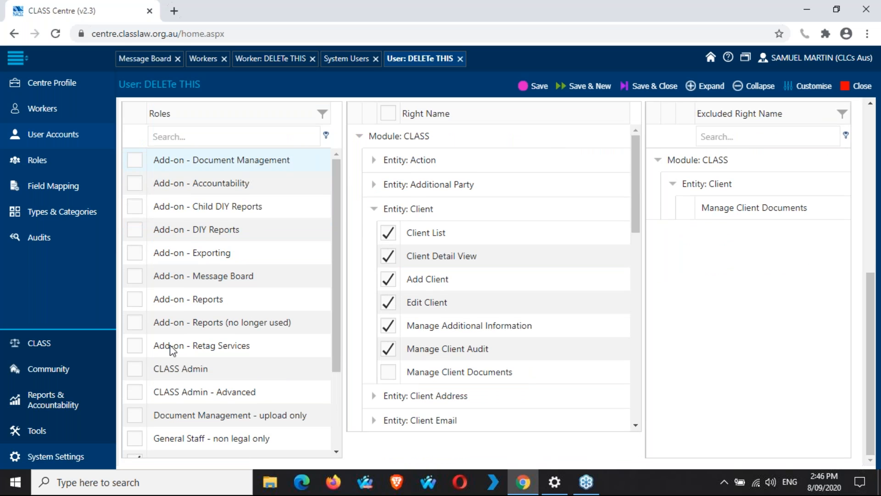
pyautogui.scroll(-2, 172, 348)
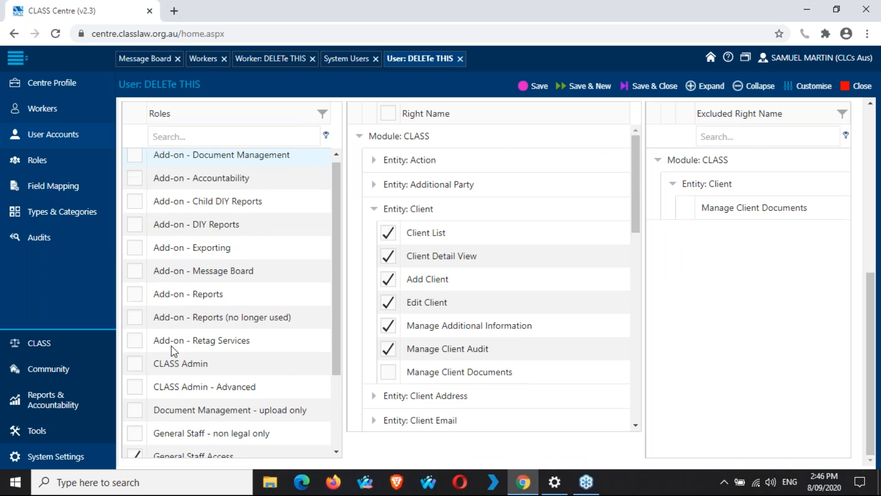
pyautogui.scroll(-1, 171, 352)
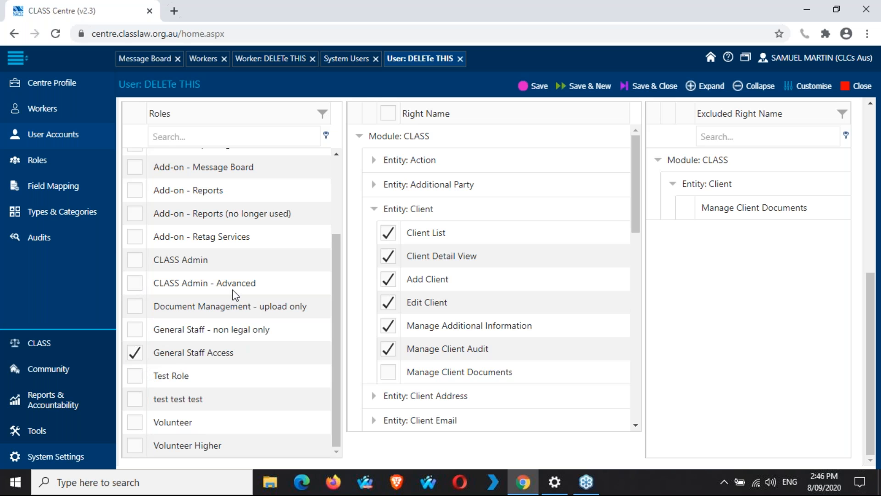
pyautogui.scroll(2, 235, 295)
pyautogui.scroll(-2, 233, 292)
# Step: Tick the Add-on - DIY Reports and Add-on - Child DIY Reports roles for the user
pyautogui.scroll(3, 250, 220)
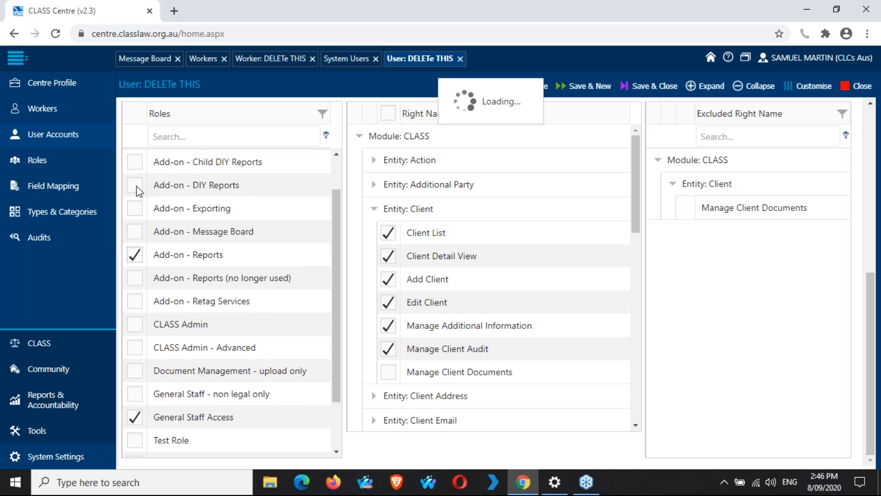
pyautogui.scroll(5, 200, 252)
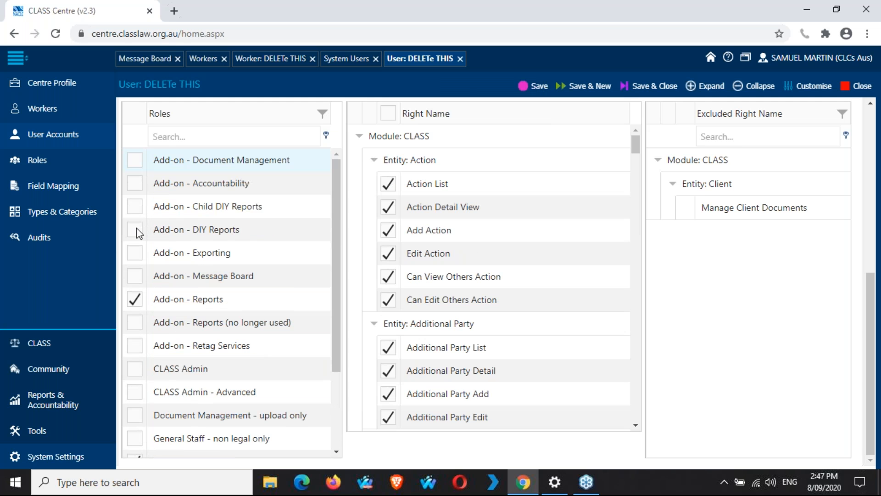
pyautogui.click(136, 228)
pyautogui.click(135, 207)
# Step: Collapse the Action, Additional Party, Client, Client Address and Client Email entity nodes in Right Name
pyautogui.click(375, 161)
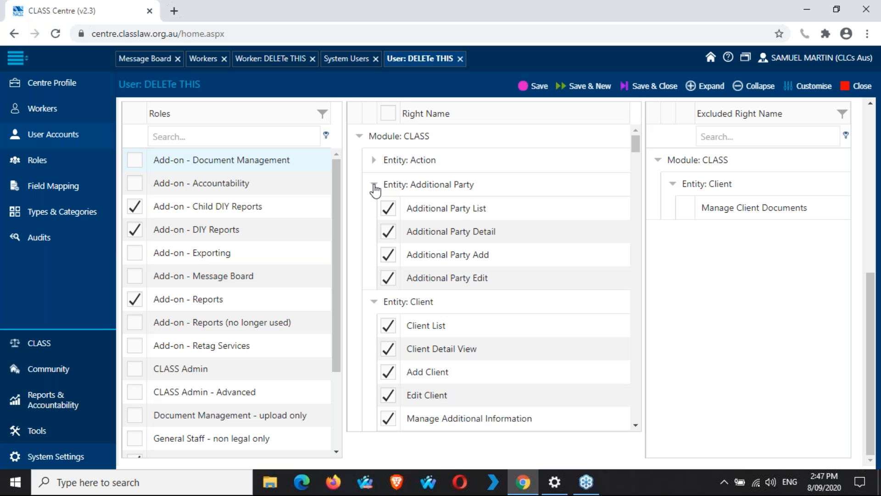
pyautogui.click(374, 185)
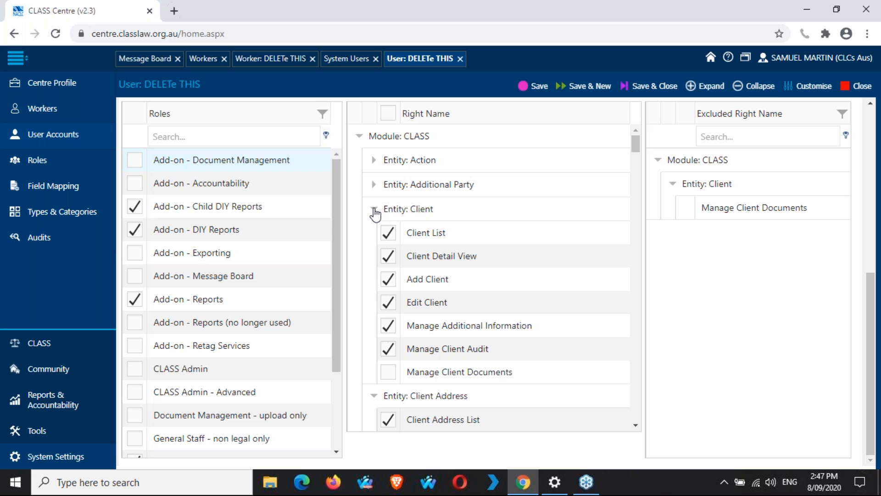
pyautogui.click(375, 210)
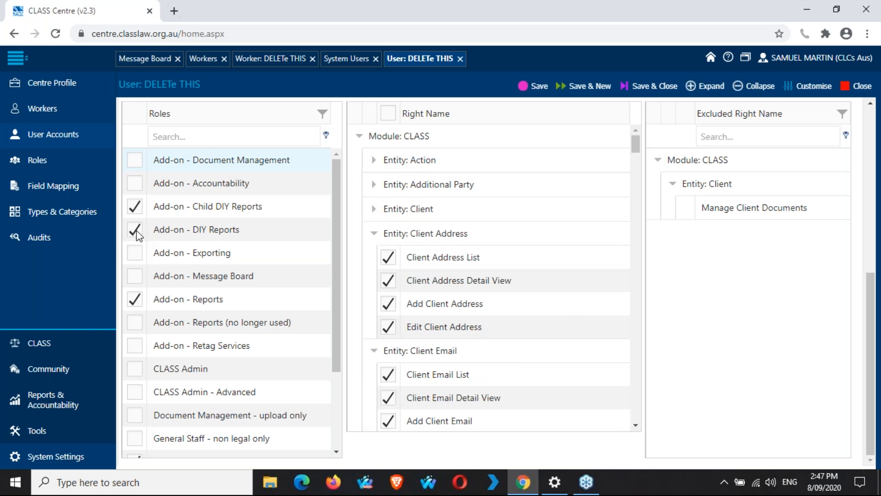
pyautogui.click(375, 234)
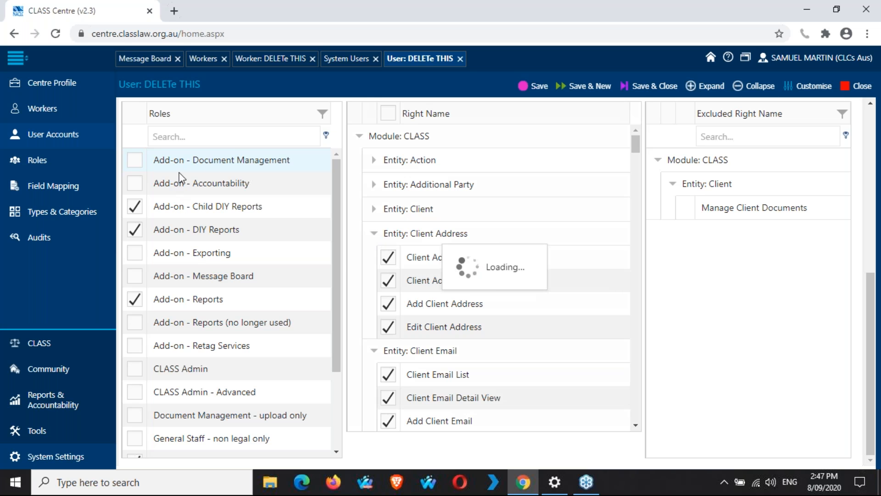
pyautogui.scroll(-1, 219, 303)
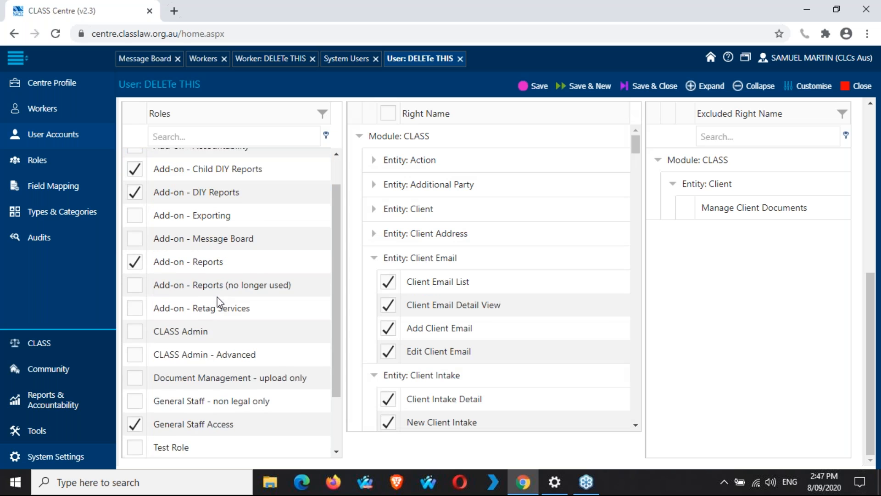
pyautogui.scroll(-2, 219, 303)
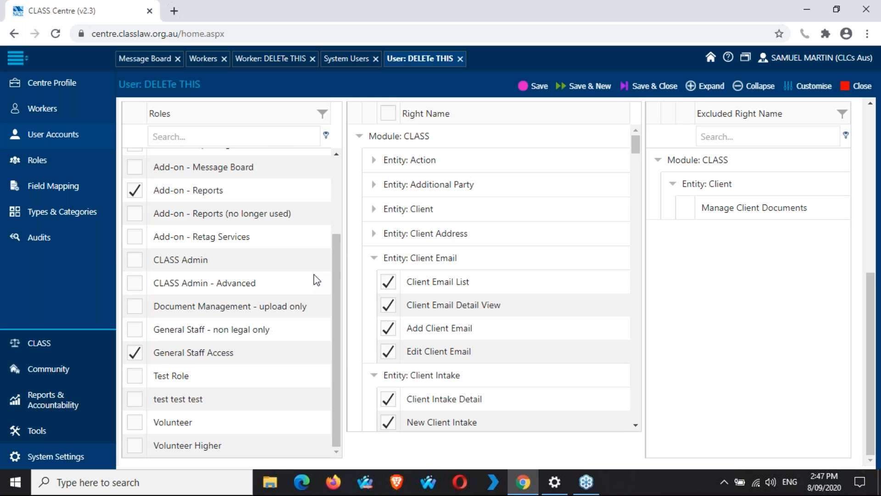
pyautogui.click(375, 260)
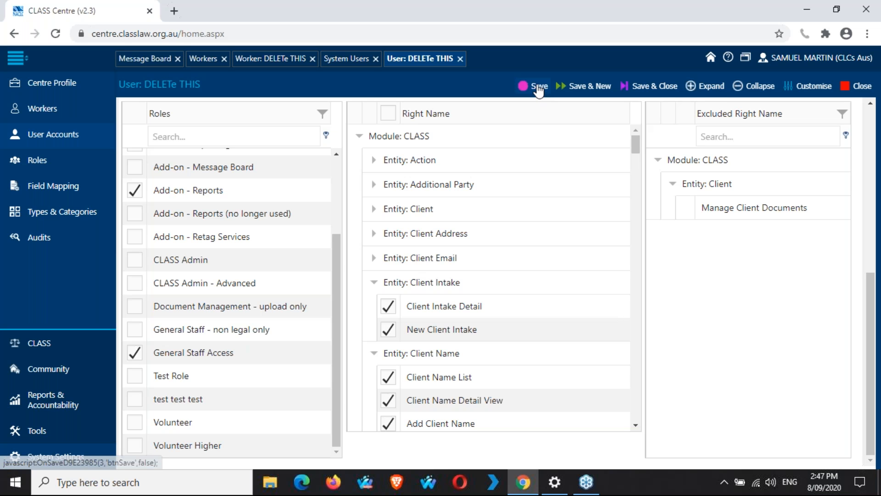
# Step: Save the updated roles, dismiss the saved-successfully message, and return to the System Users list
pyautogui.click(539, 87)
pyautogui.click(537, 86)
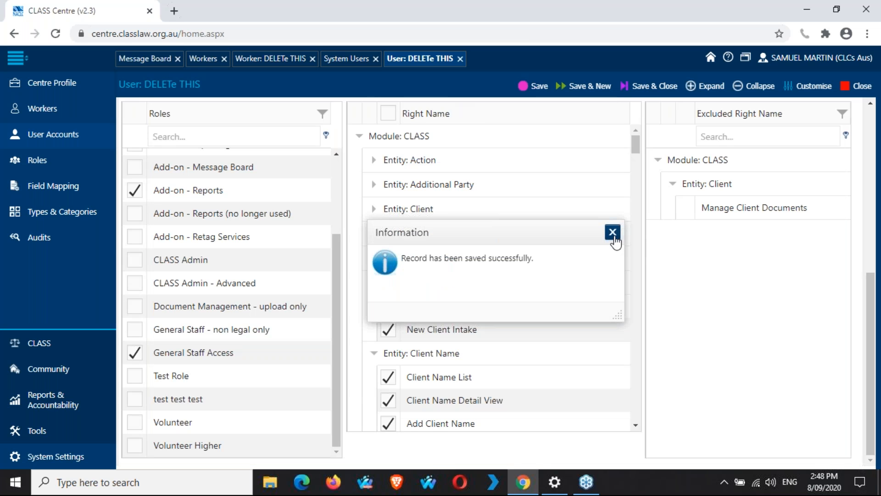
pyautogui.click(613, 232)
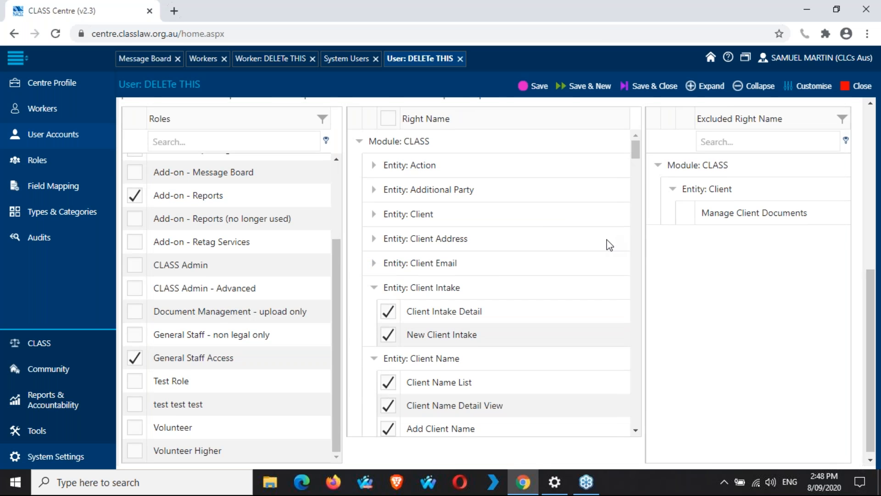
pyautogui.scroll(7, 610, 245)
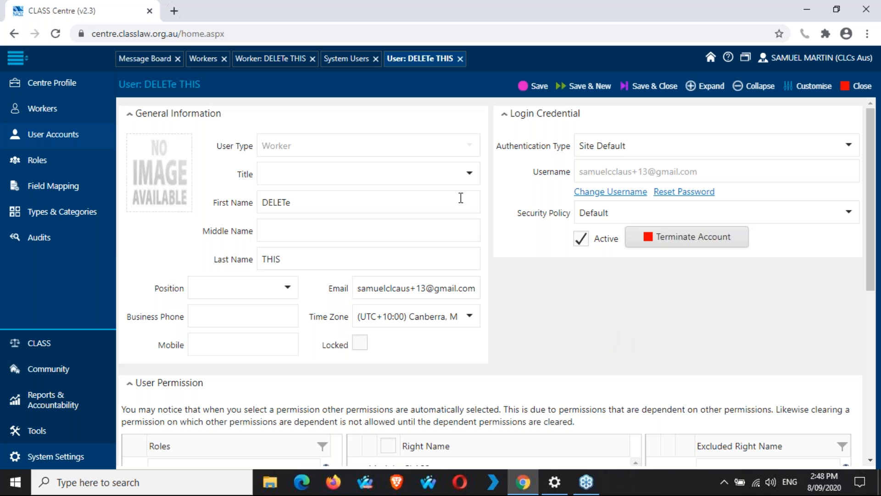
pyautogui.click(345, 64)
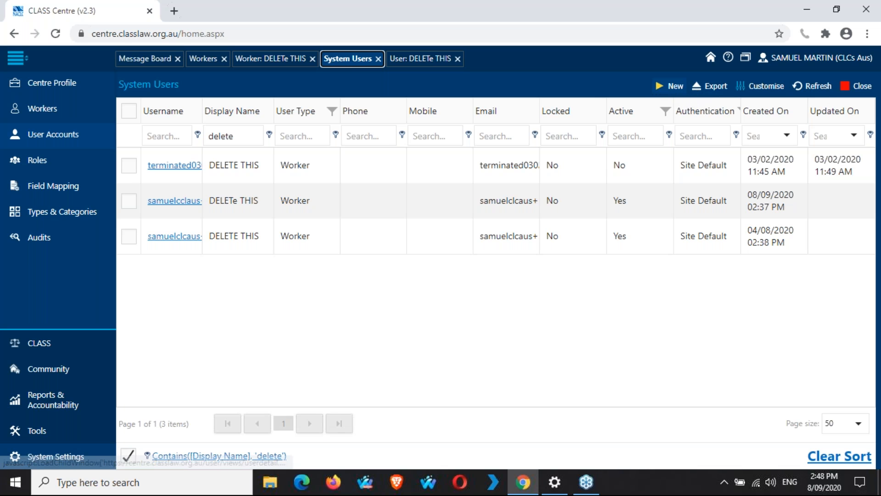
# Step: Preview the Export and Customise options, then tick the terminated user's row in the filtered list
pyautogui.click(730, 89)
pyautogui.click(762, 87)
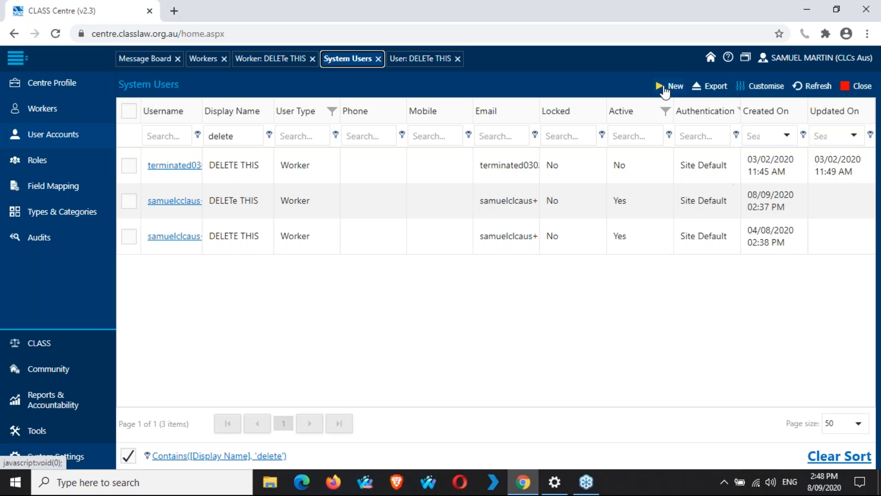
pyautogui.click(130, 166)
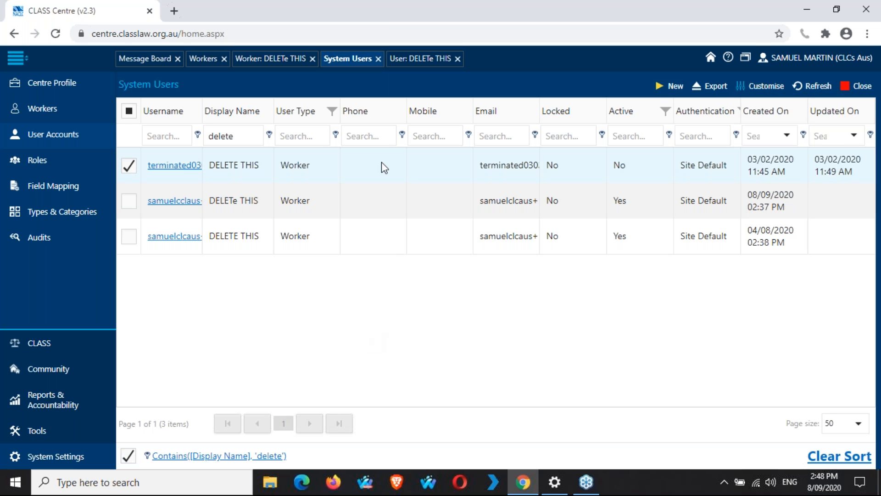
pyautogui.click(429, 64)
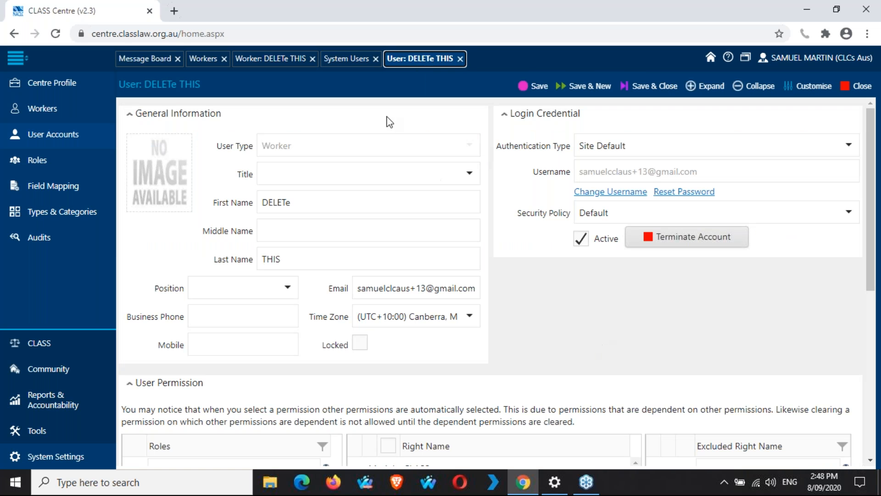
pyautogui.click(344, 63)
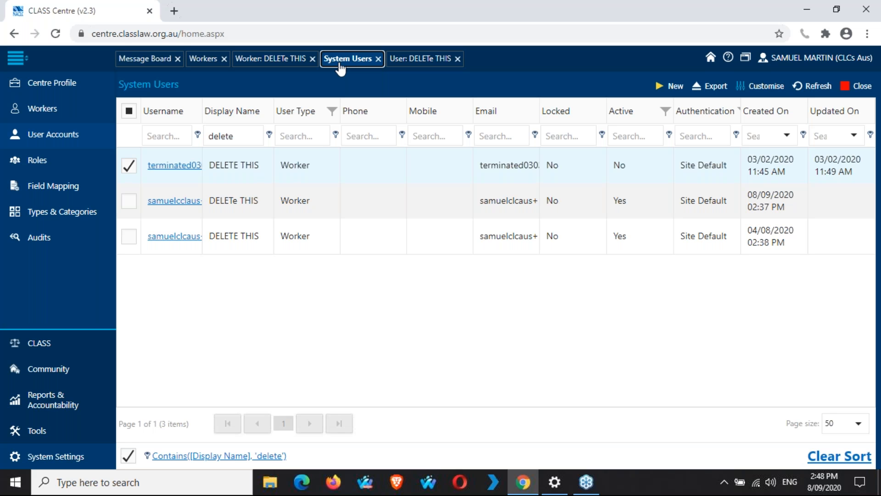
# Step: Untick Active on the DELETe THIS user's record, bringing up the termination confirmation
pyautogui.click(421, 64)
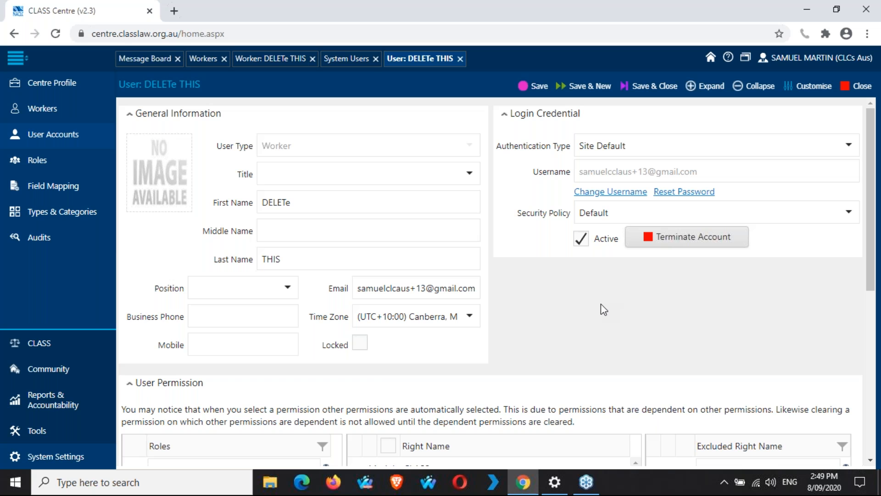
pyautogui.click(582, 240)
# Step: Terminate the DELETe THIS account and confirm with Yes
pyautogui.click(703, 243)
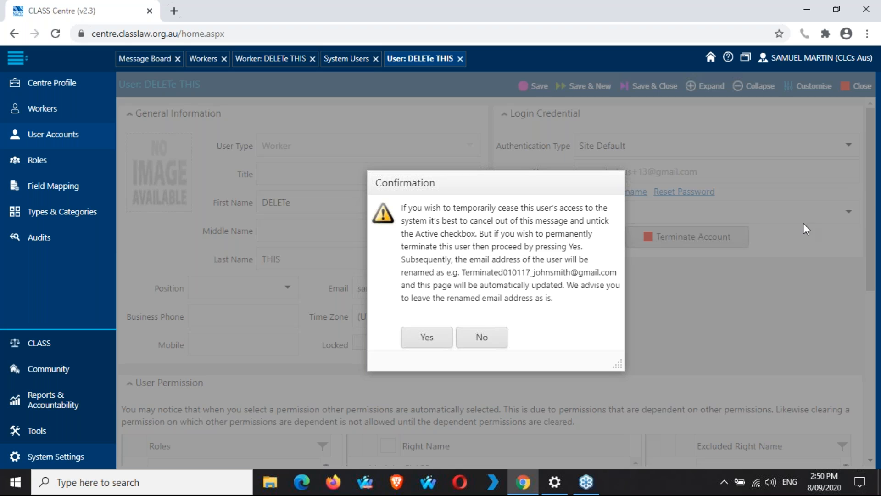
pyautogui.click(421, 342)
pyautogui.click(421, 339)
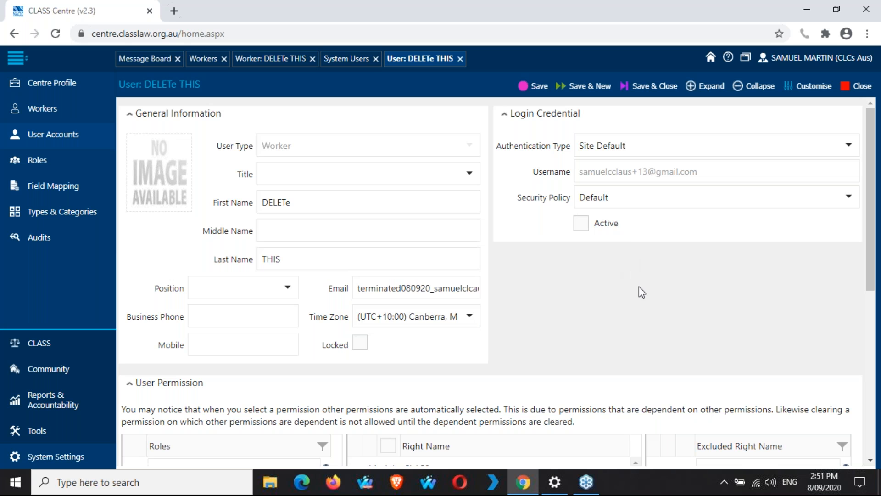
pyautogui.click(407, 288)
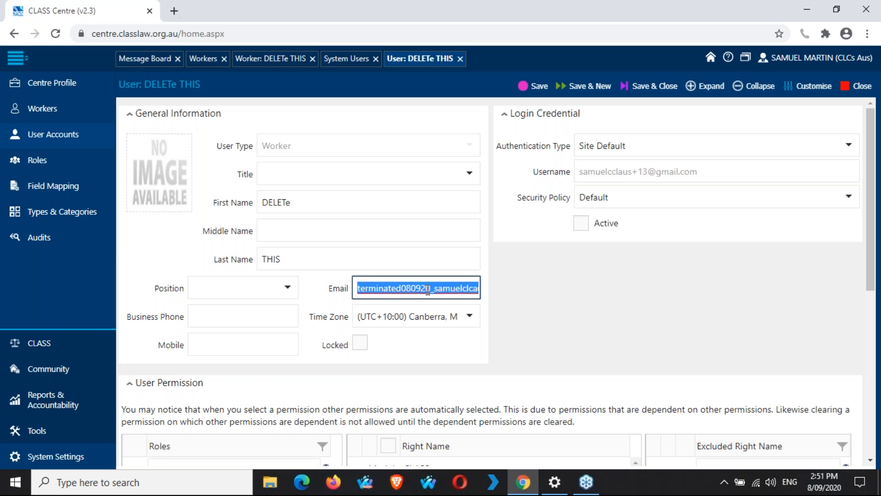
pyautogui.click(427, 288)
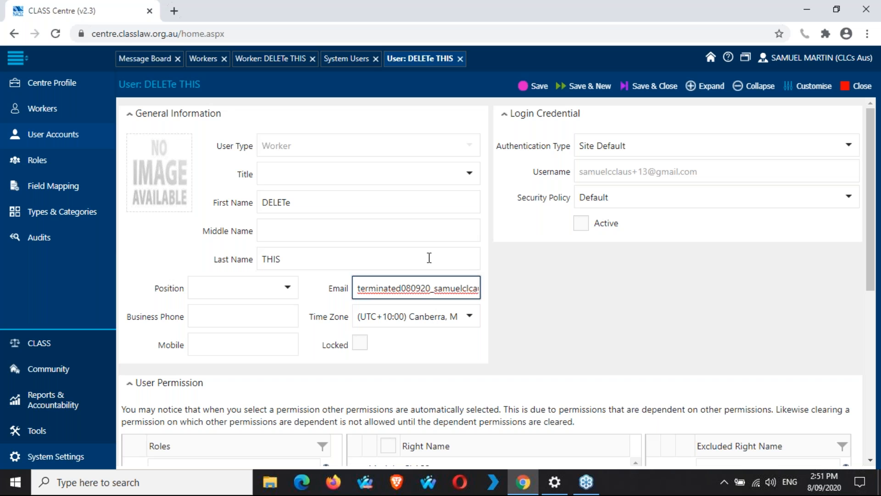
# Step: From System Users, open the third DELETE THIS user's record to request its password reset
pyautogui.click(349, 61)
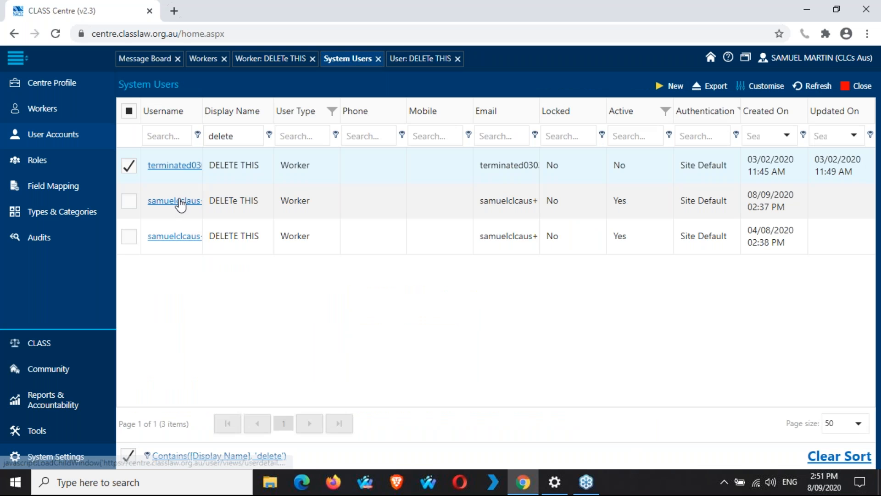
pyautogui.click(420, 59)
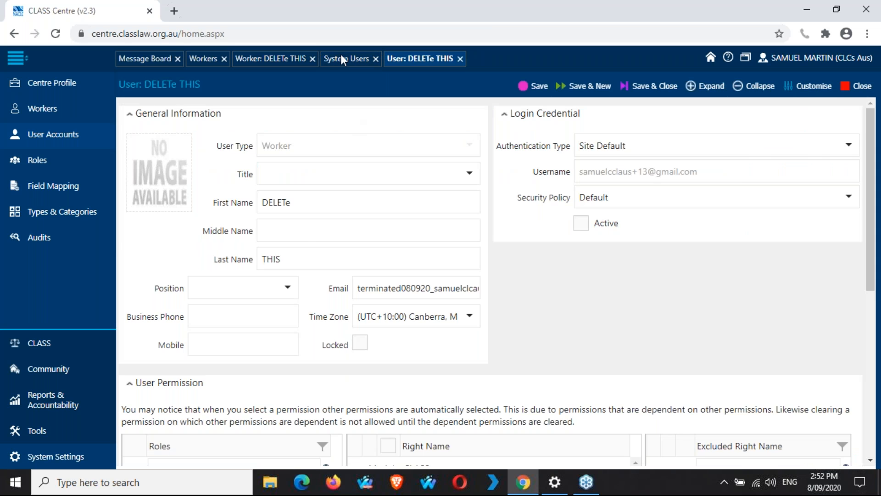
pyautogui.click(340, 58)
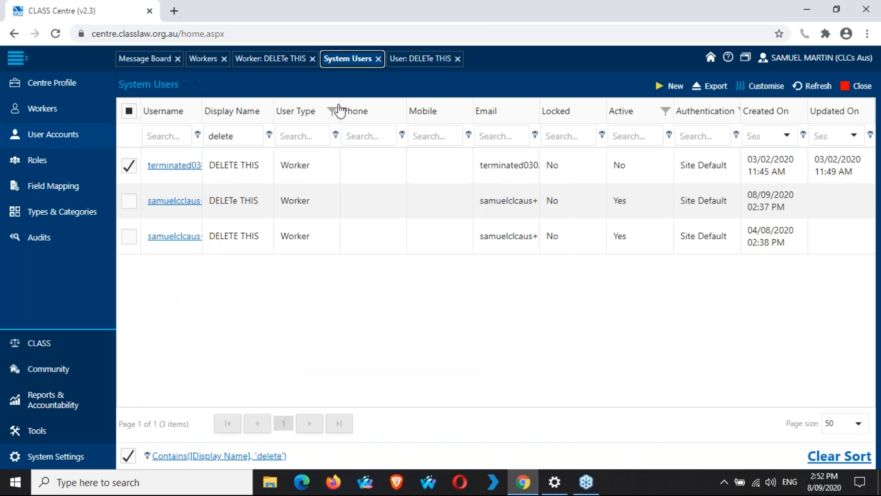
pyautogui.click(181, 237)
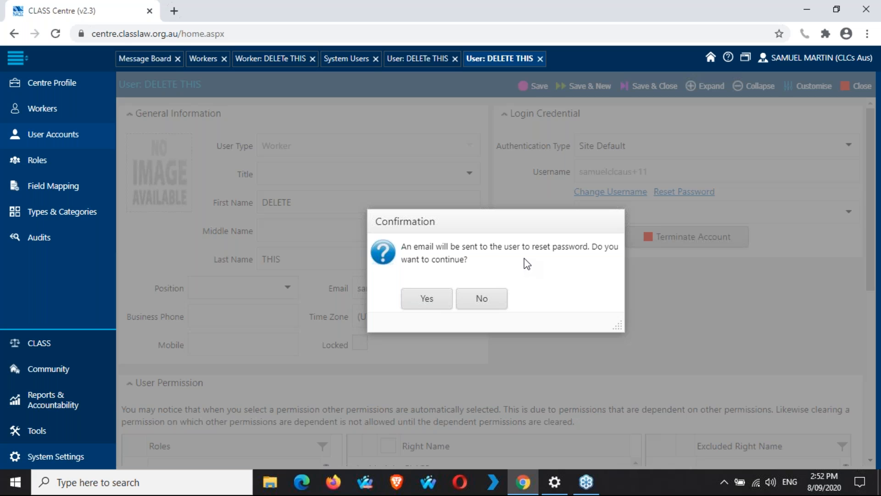
# Step: Decline the password-reset e-mail and close the Change Username window without changes
pyautogui.click(491, 299)
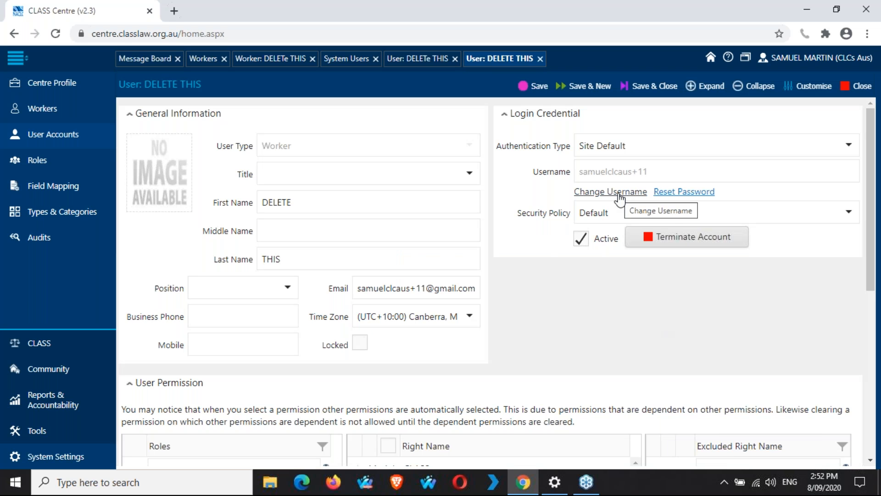
pyautogui.click(618, 194)
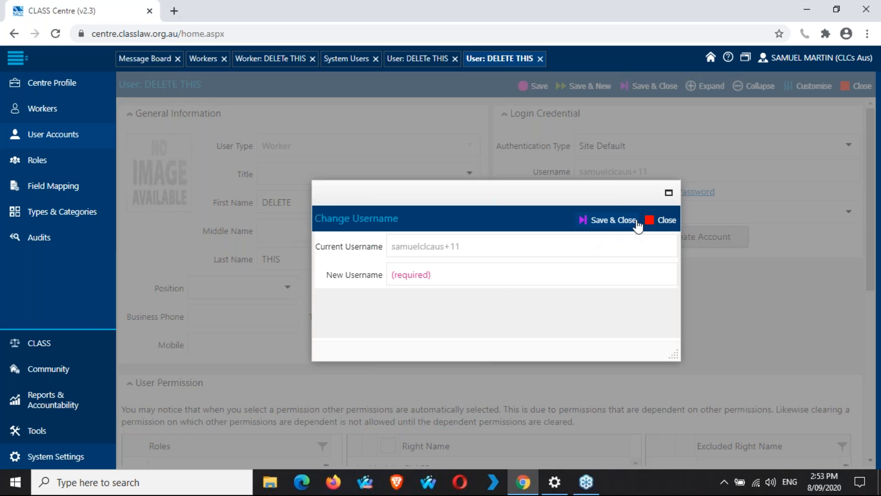
pyautogui.click(663, 220)
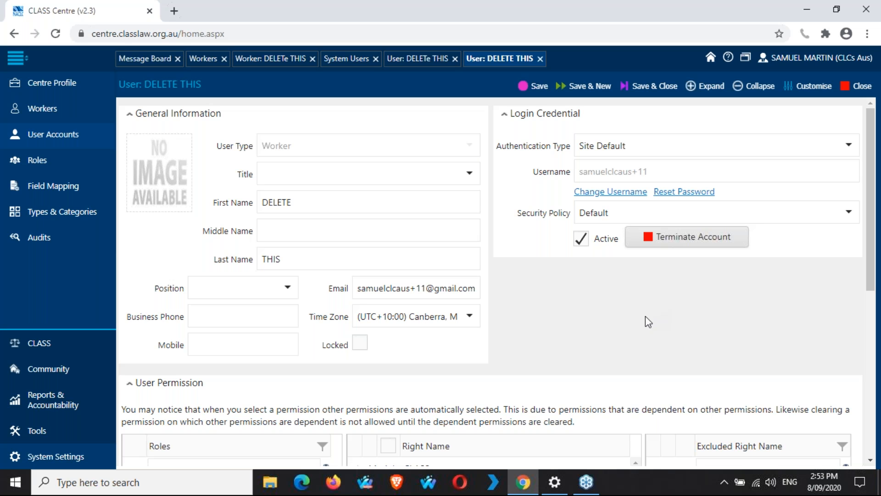
# Step: Toggle Active off and back on for DELETE THIS, save and close, then dismiss the no-changes error
pyautogui.click(345, 62)
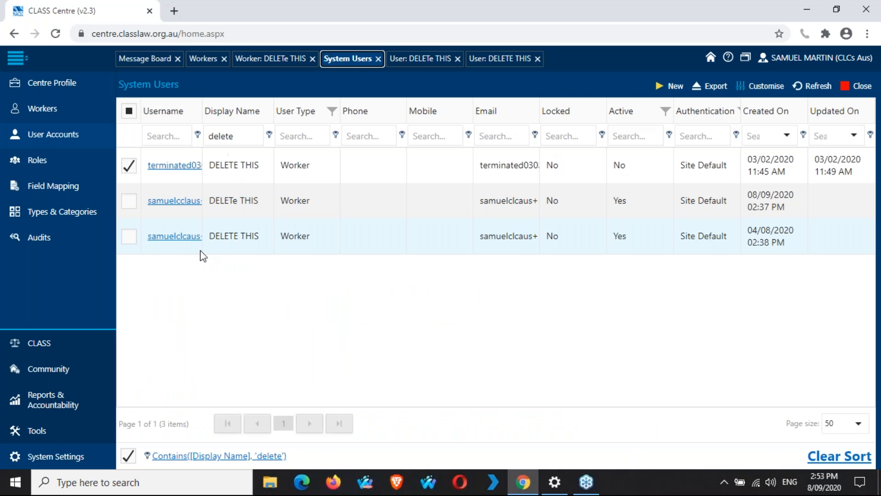
pyautogui.click(506, 60)
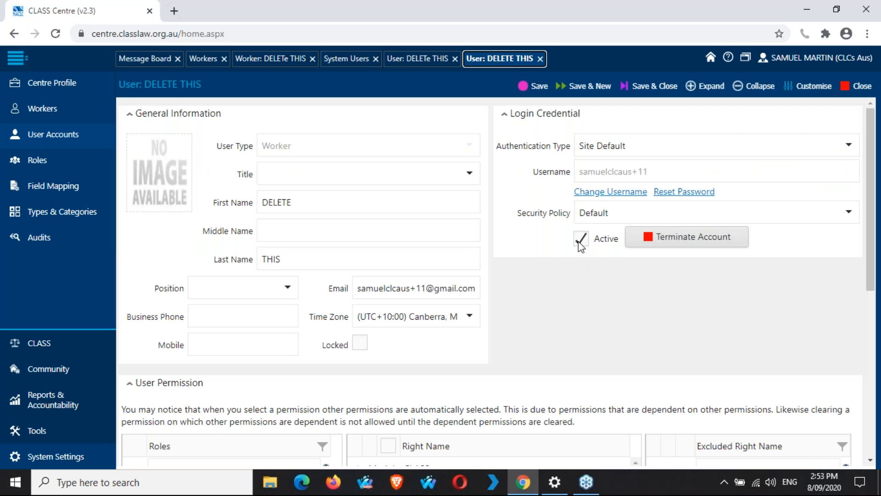
pyautogui.click(580, 241)
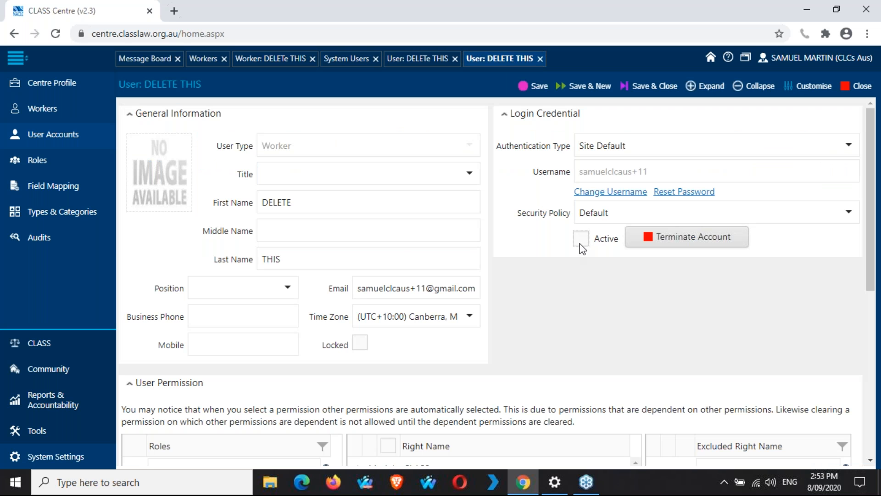
pyautogui.click(581, 240)
pyautogui.click(648, 86)
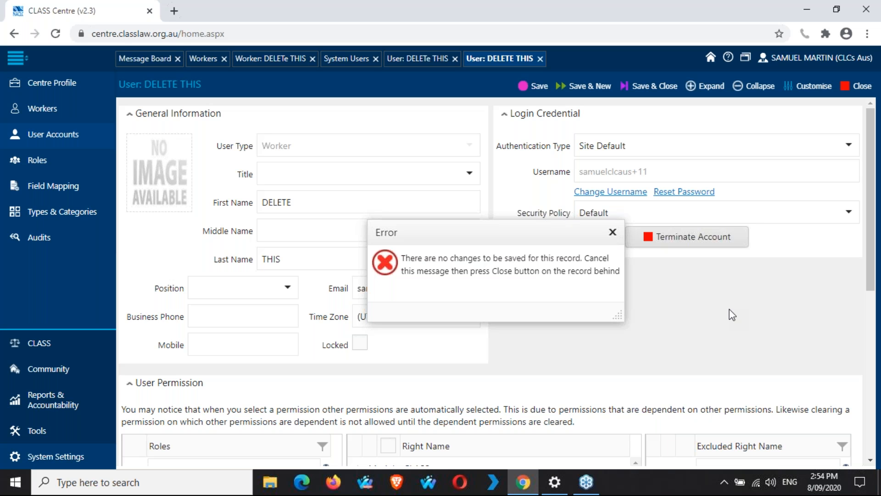
pyautogui.click(613, 232)
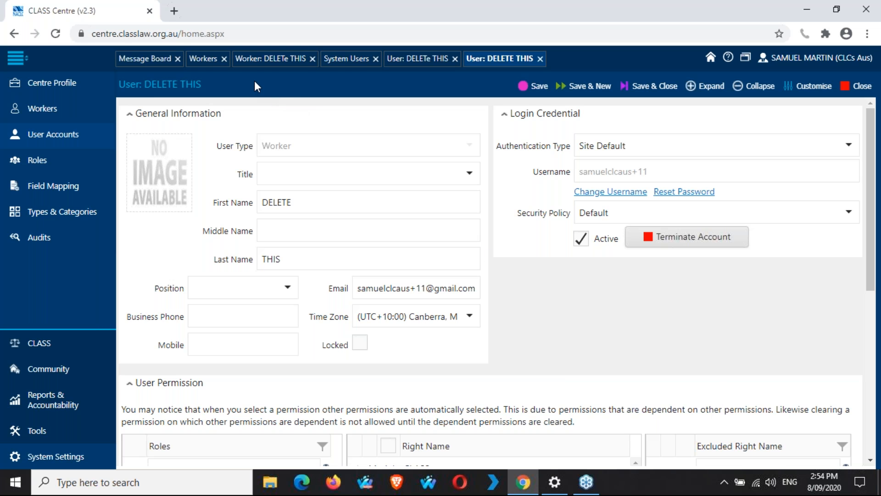
# Step: Close the Workers, Worker, System Users and both User tabs, discarding the unsaved user changes
pyautogui.click(225, 59)
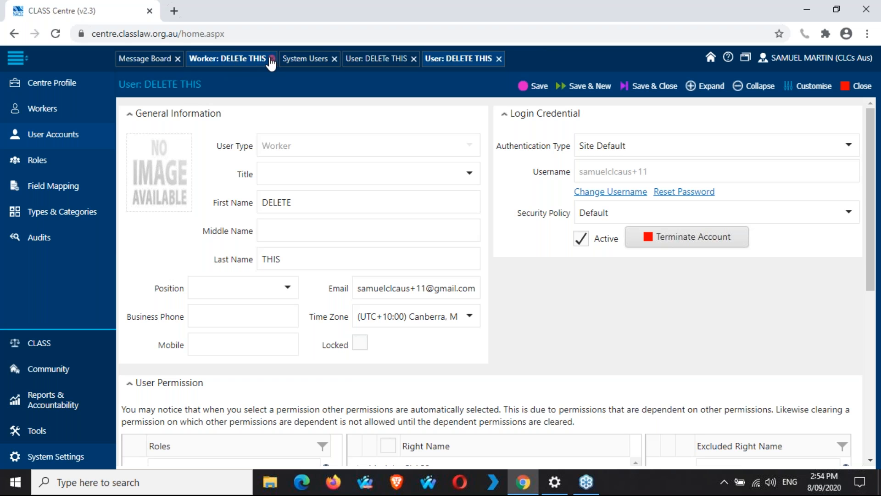
pyautogui.click(268, 58)
pyautogui.click(242, 59)
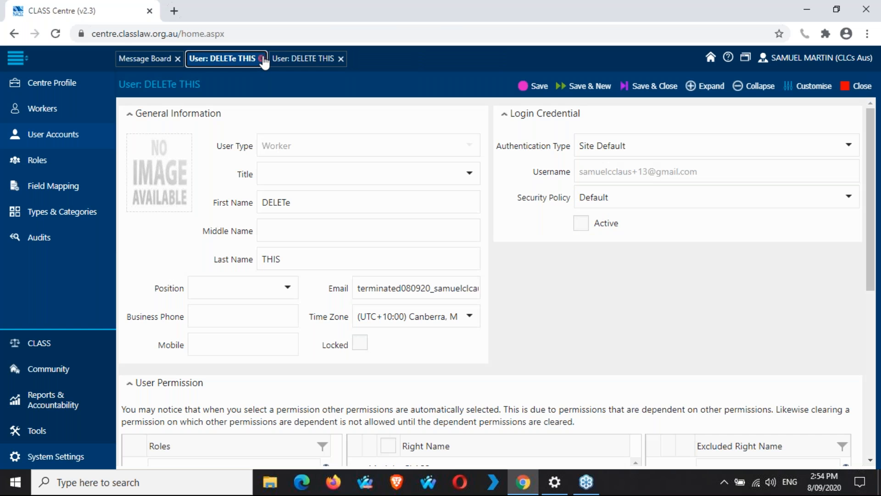
pyautogui.click(262, 59)
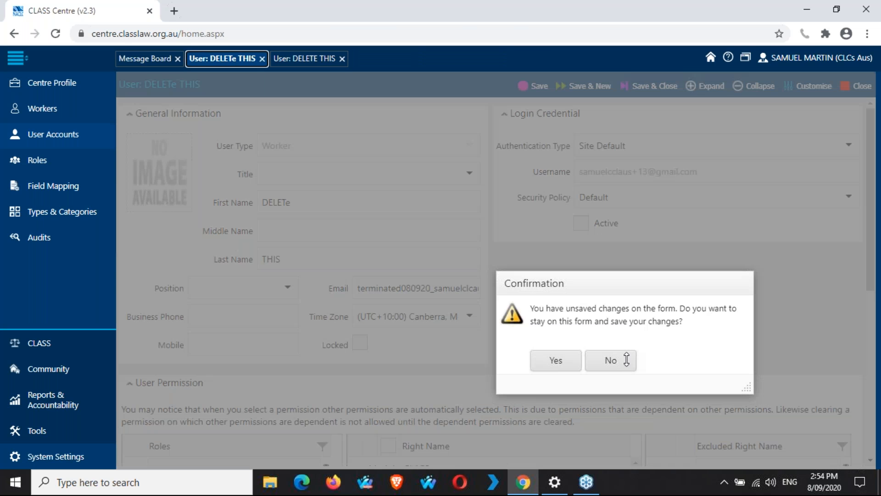
pyautogui.click(626, 359)
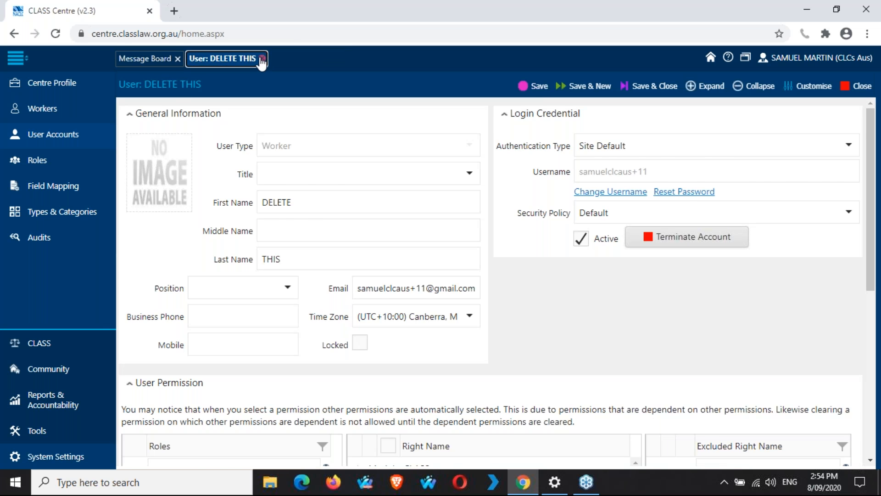
pyautogui.click(261, 59)
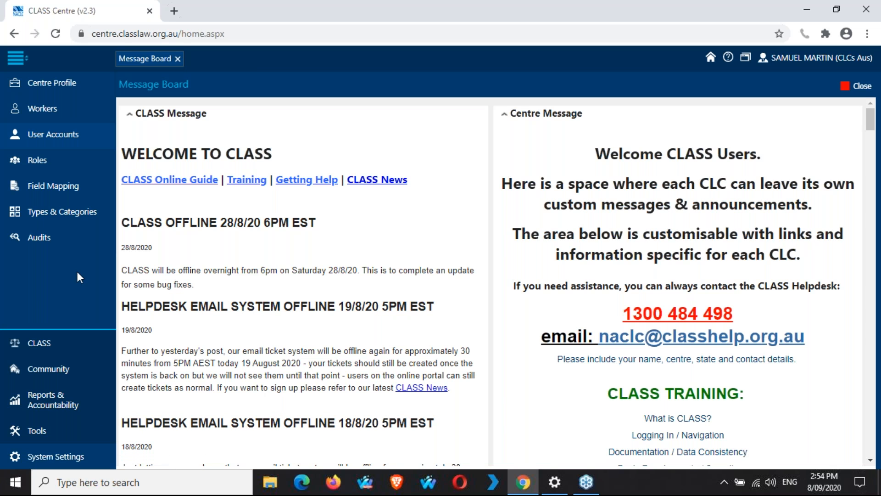
pyautogui.click(63, 89)
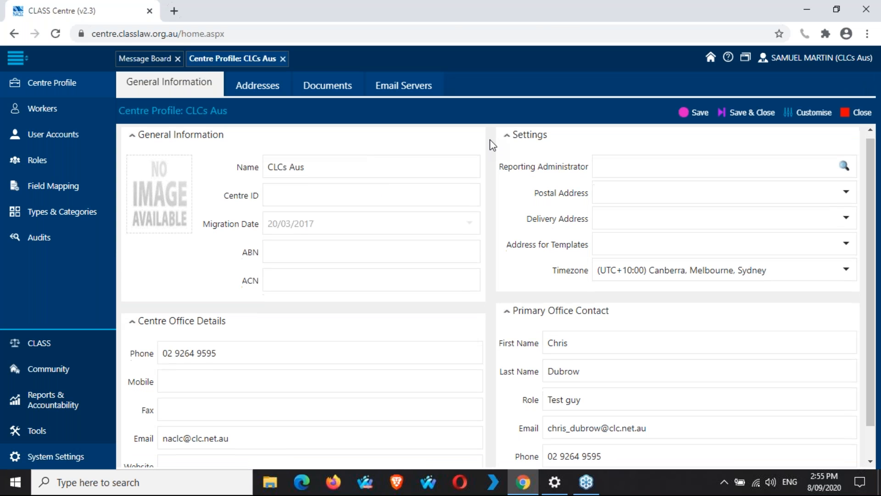
pyautogui.scroll(-1, 493, 145)
pyautogui.scroll(1, 492, 145)
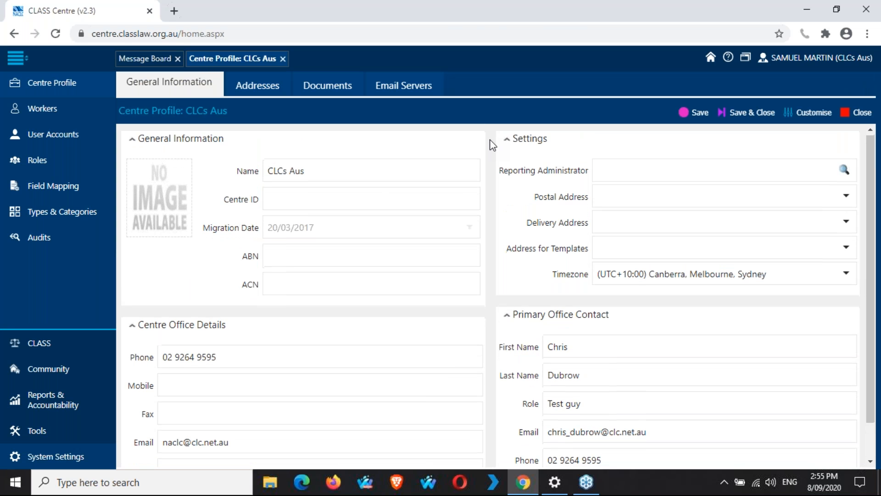
pyautogui.scroll(-1, 591, 236)
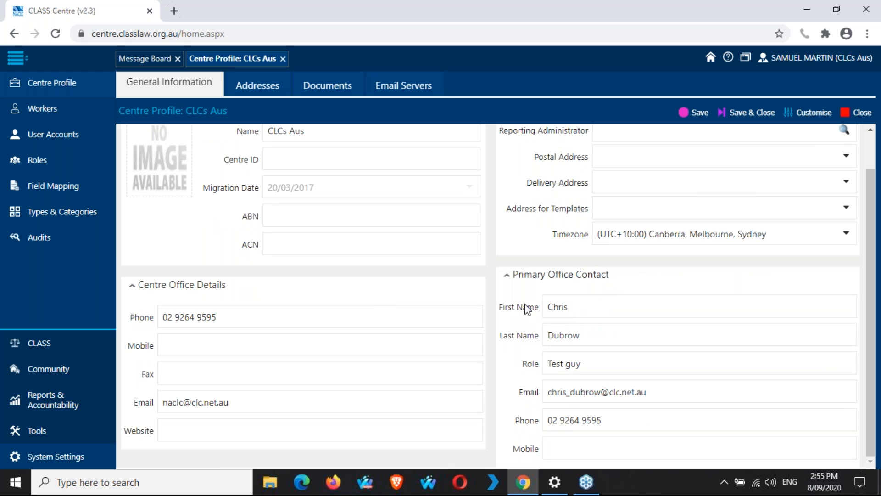
pyautogui.scroll(2, 491, 275)
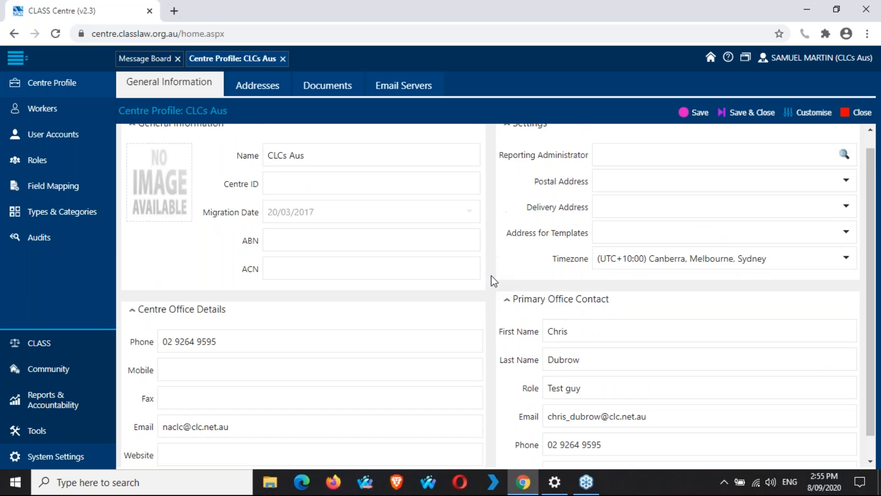
# Step: Browse the centre's Addresses, Documents and Email Servers tabs in turn
pyautogui.click(262, 85)
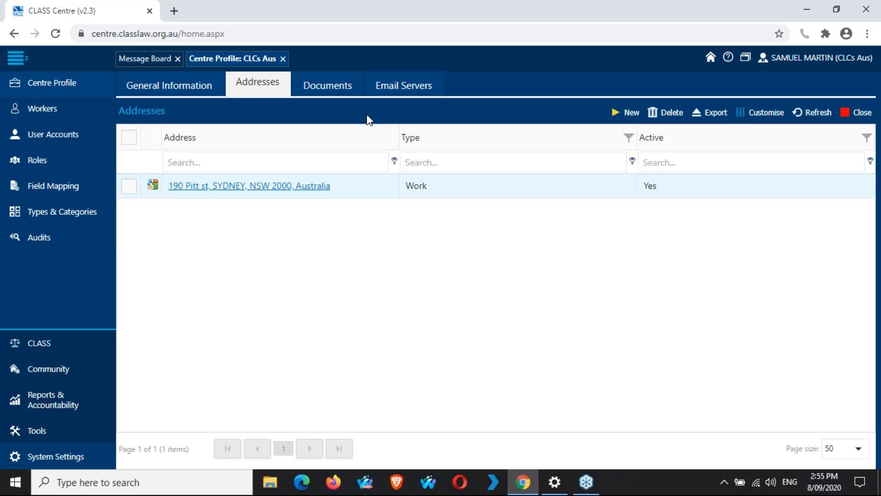
pyautogui.click(327, 92)
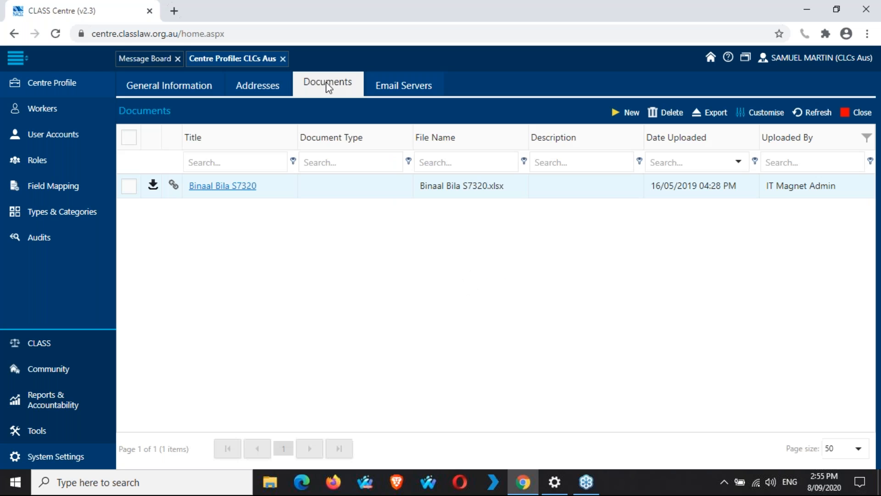
pyautogui.click(411, 88)
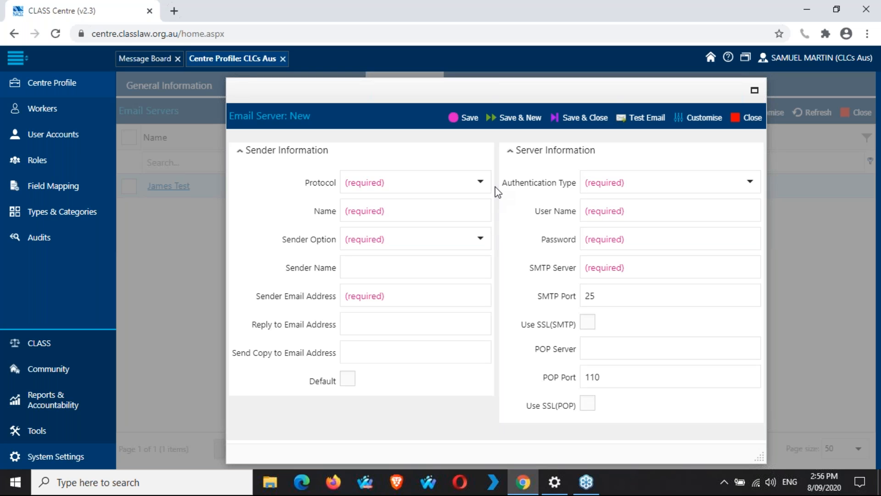
# Step: Choose POP, IMAPI, HTTP as the protocol, leave the sender option unset, and close the form unsaved
pyautogui.click(481, 182)
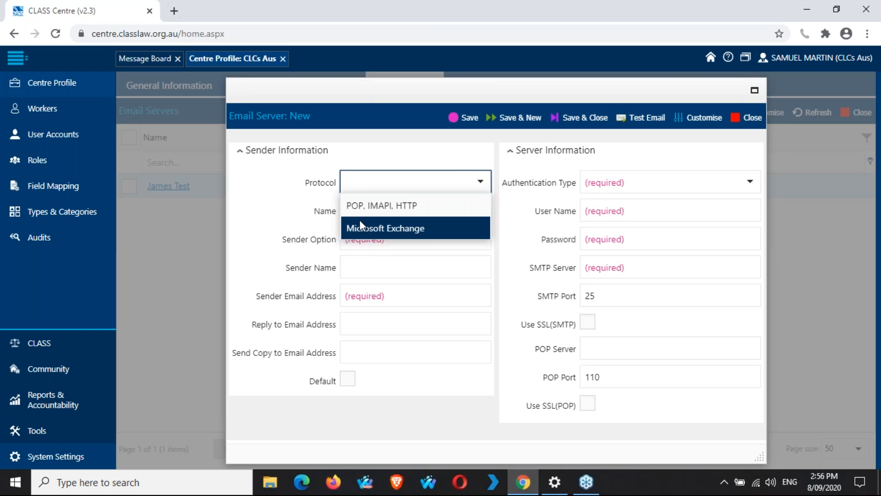
pyautogui.click(445, 208)
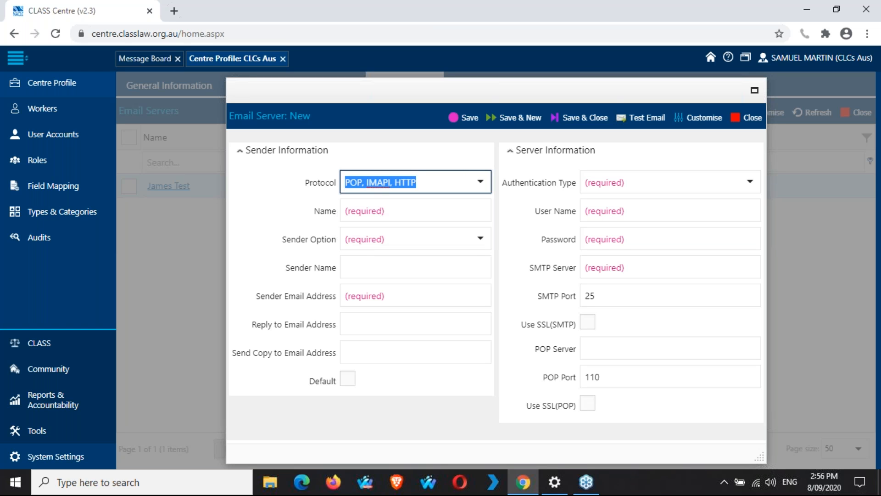
pyautogui.click(445, 205)
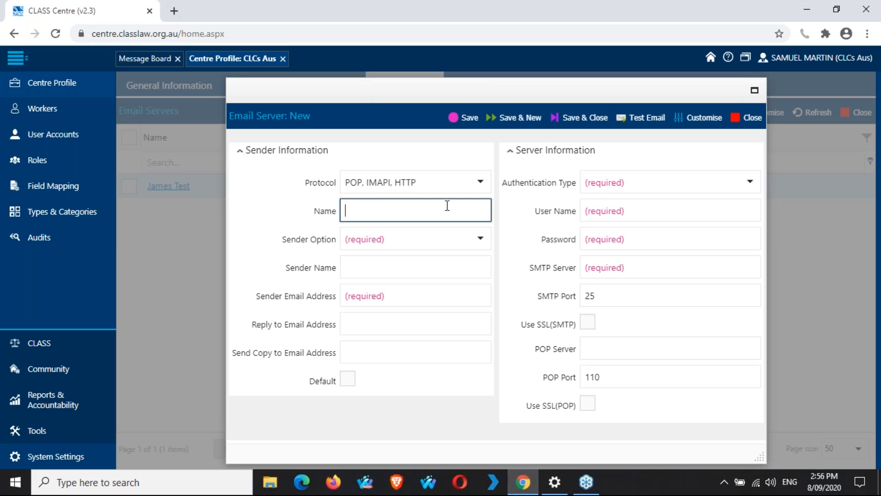
pyautogui.click(480, 239)
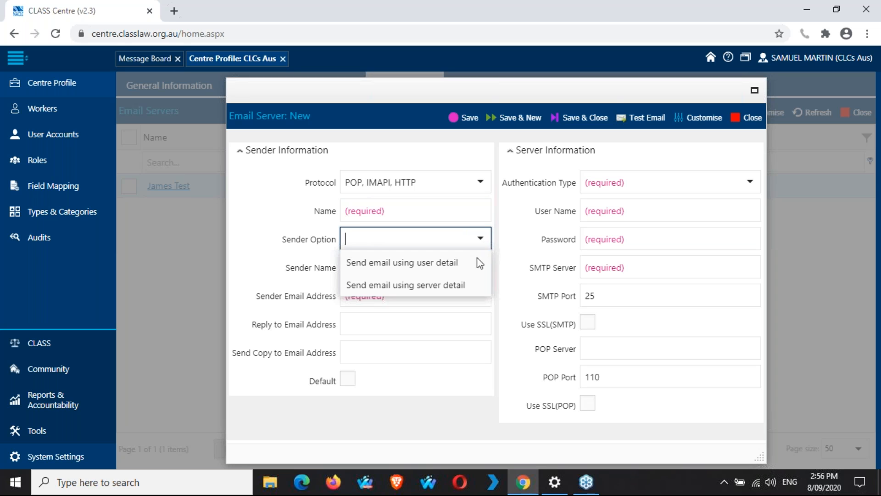
pyautogui.click(501, 236)
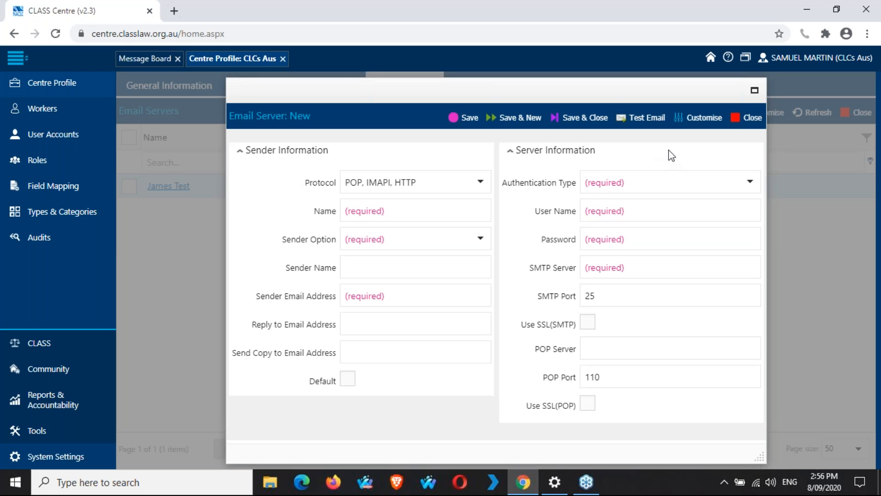
pyautogui.click(753, 117)
# Step: Discard the unsaved email server and open the Audits page from the sidebar
pyautogui.click(481, 301)
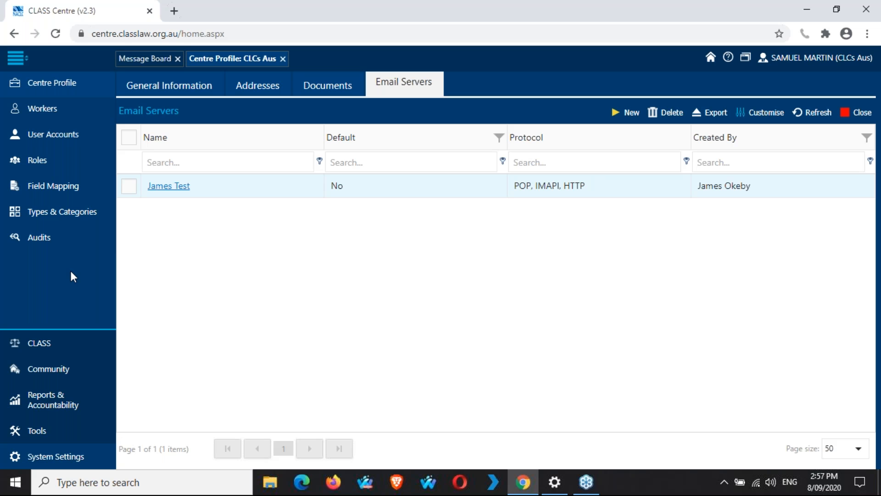
pyautogui.click(62, 245)
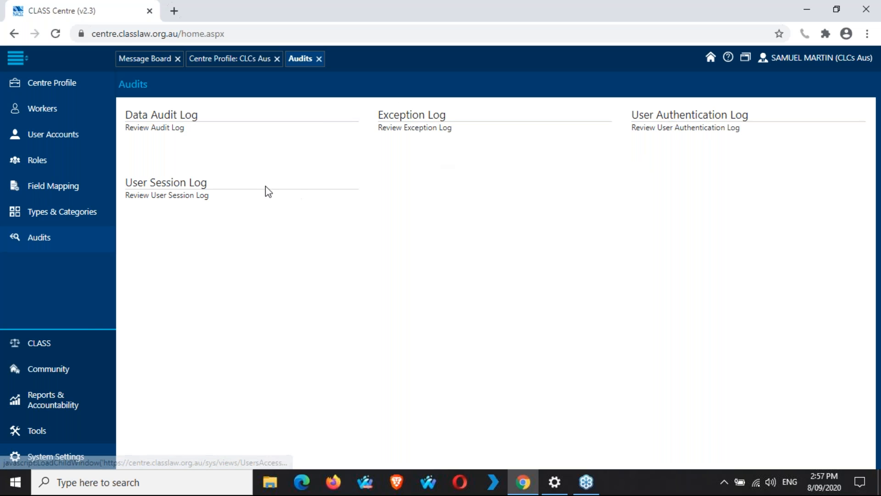
# Step: Open the User Session Log, then the User Authentication Log, and scroll through its 3086 records
pyautogui.click(192, 188)
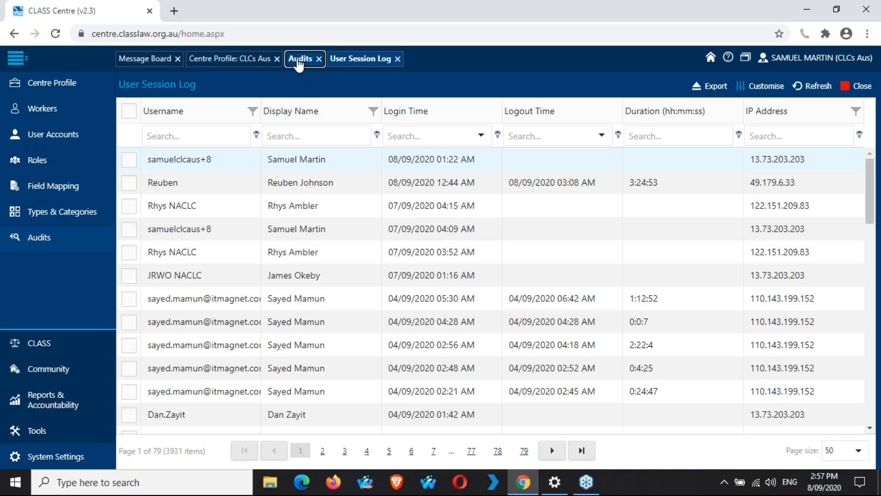
pyautogui.click(299, 65)
pyautogui.click(691, 113)
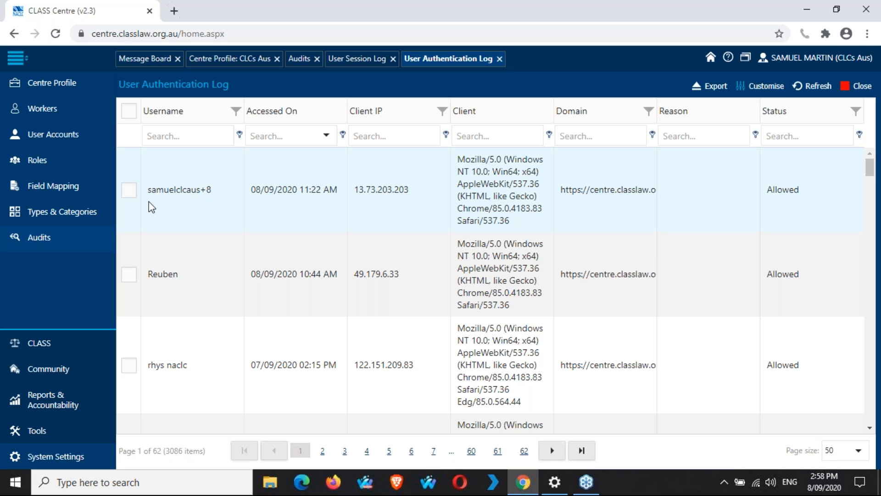
pyautogui.moveTo(157, 189); pyautogui.dragTo(198, 192)
pyautogui.scroll(-1, 821, 230)
pyautogui.scroll(-5, 822, 230)
pyautogui.scroll(-5, 821, 231)
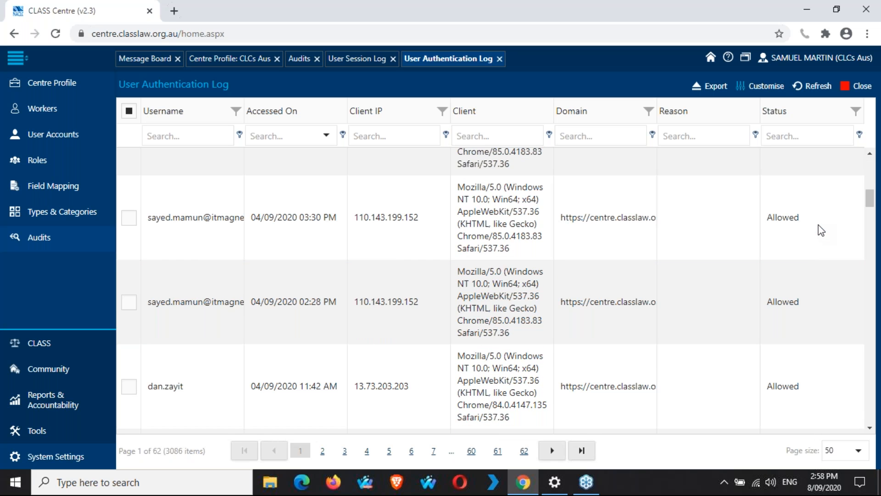
# Step: Filter the authentication log's Status column to 'denied'
pyautogui.click(822, 135)
pyautogui.write('denied')
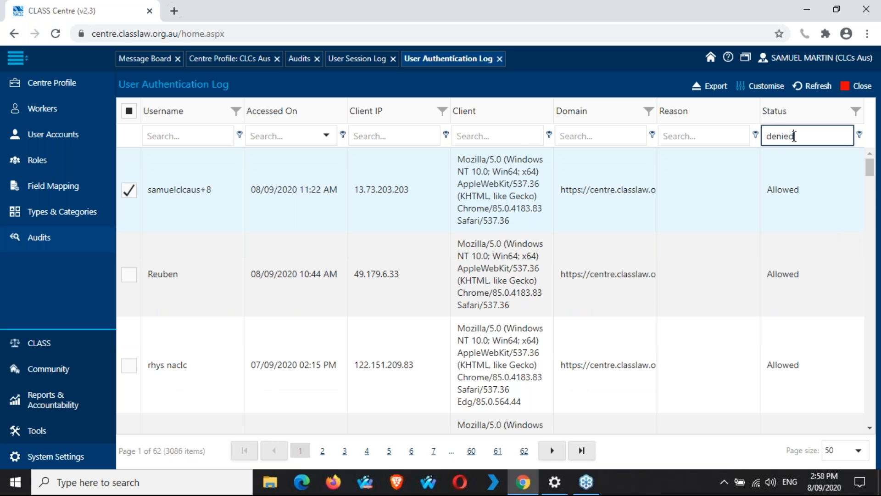
pyautogui.press('Return')
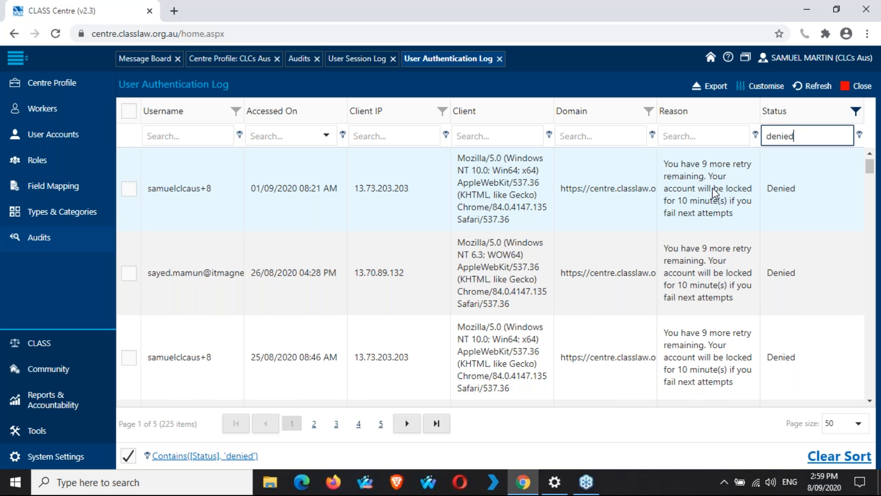
# Step: Review the 225 denied attempts, close the log and return to the User Session Log
pyautogui.scroll(-1, 714, 191)
pyautogui.scroll(-8, 714, 192)
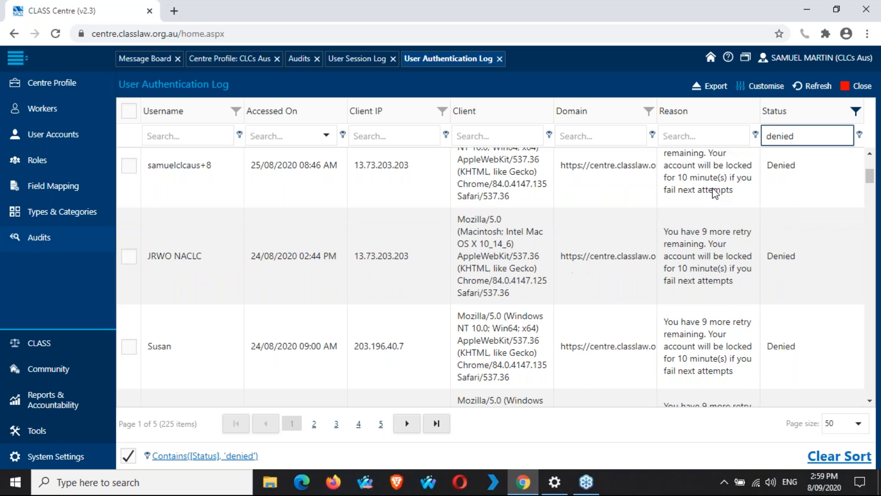
pyautogui.scroll(-6, 713, 192)
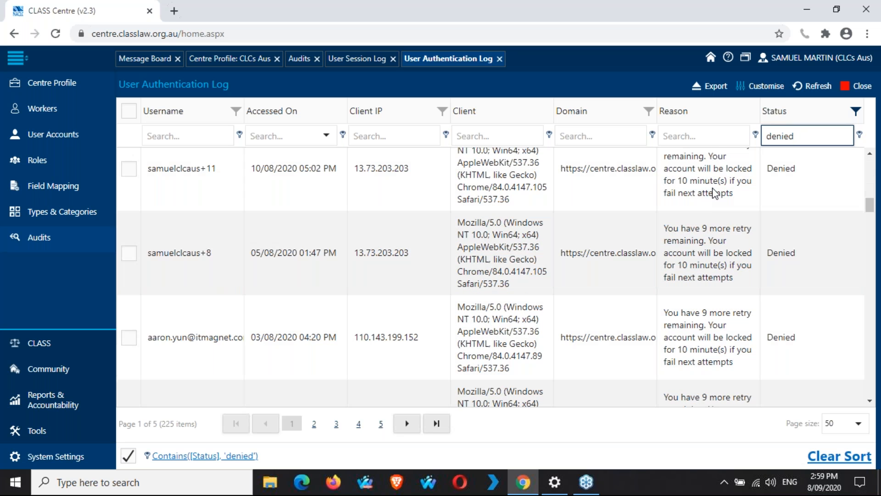
pyautogui.scroll(-10, 715, 193)
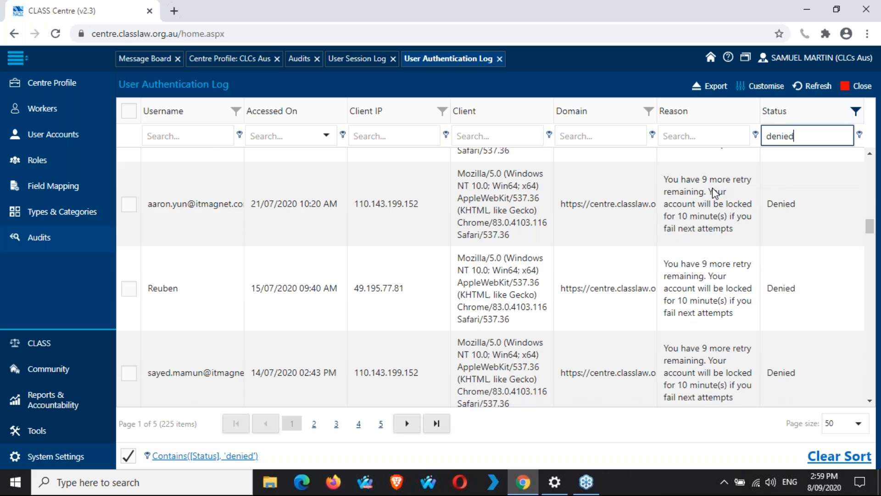
pyautogui.scroll(-10, 715, 193)
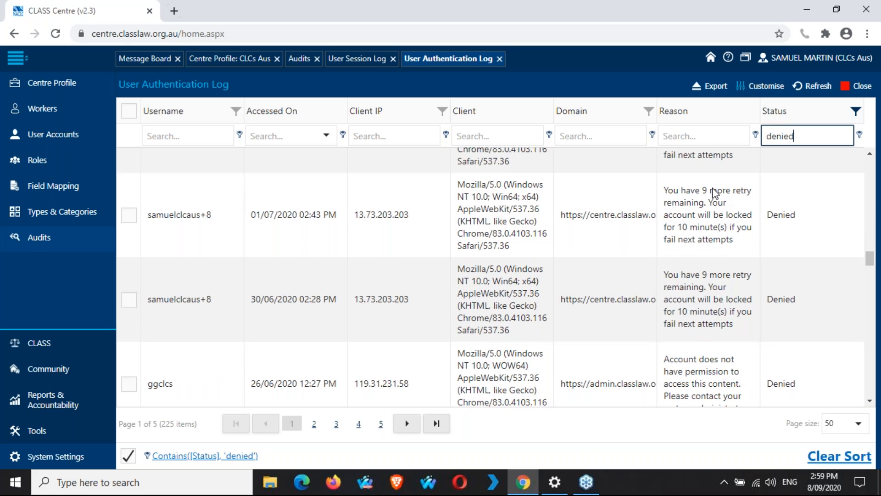
pyautogui.scroll(-3, 714, 193)
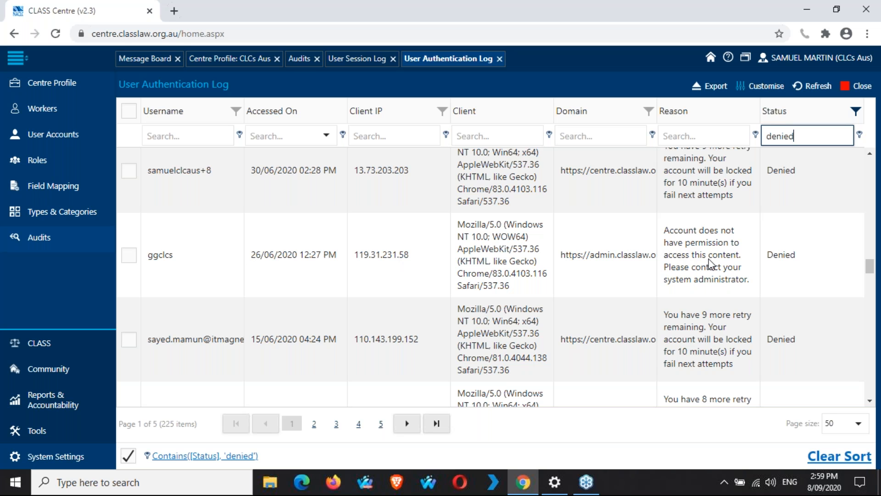
pyautogui.scroll(3, 711, 264)
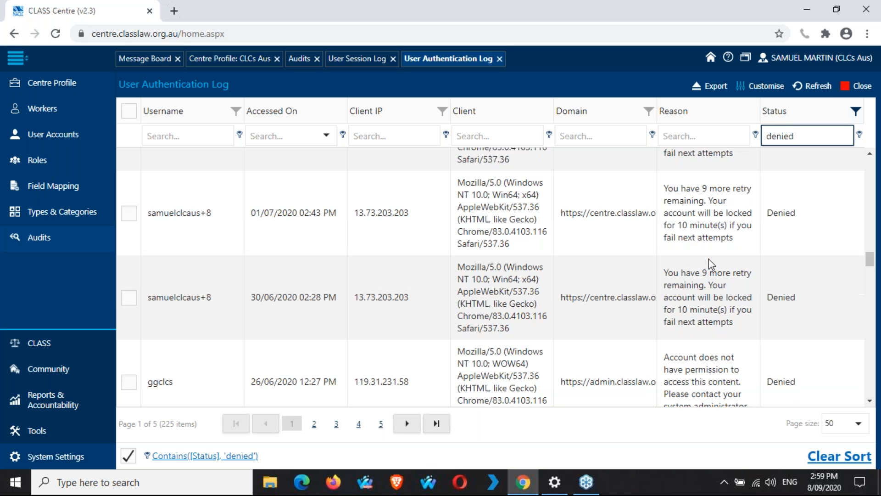
pyautogui.scroll(3, 711, 264)
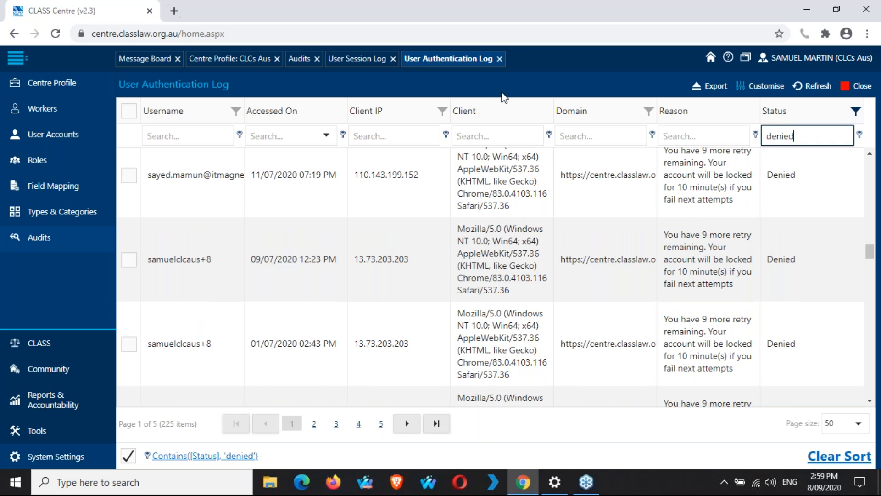
pyautogui.click(499, 59)
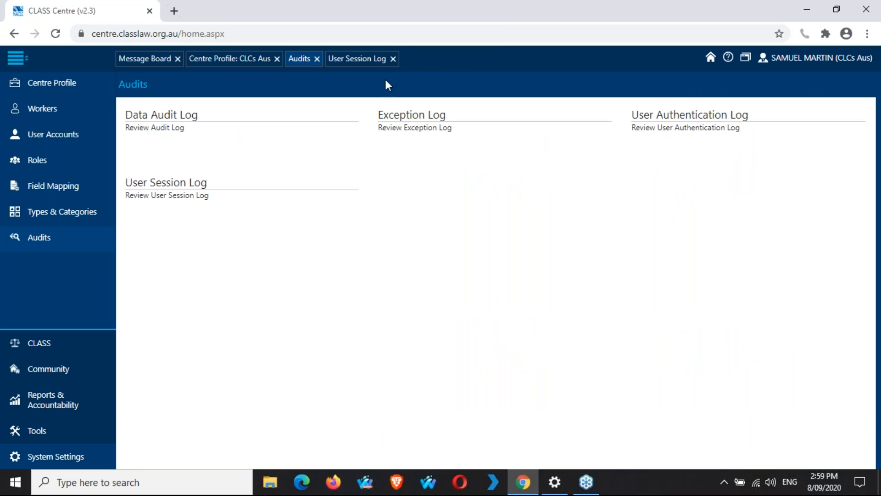
pyautogui.click(361, 61)
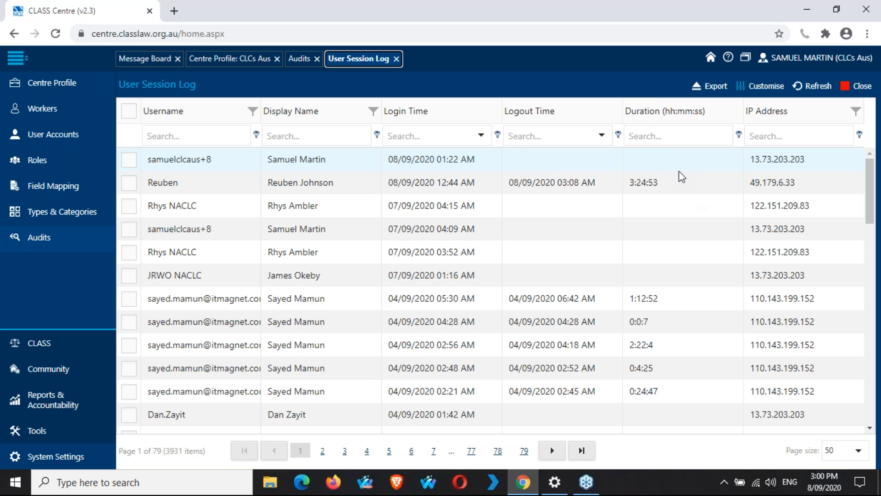
# Step: Close the User Session Log and open the Data Audit Log, scrolling through its 8312 entries
pyautogui.click(395, 59)
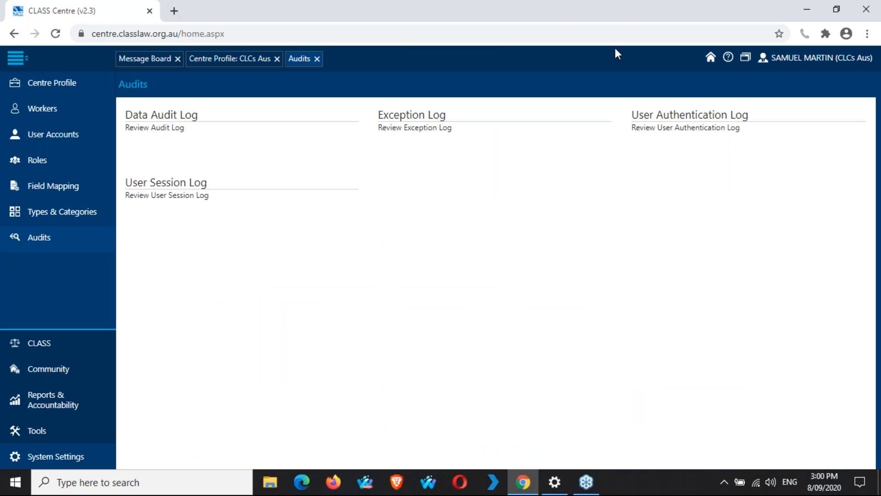
pyautogui.click(191, 123)
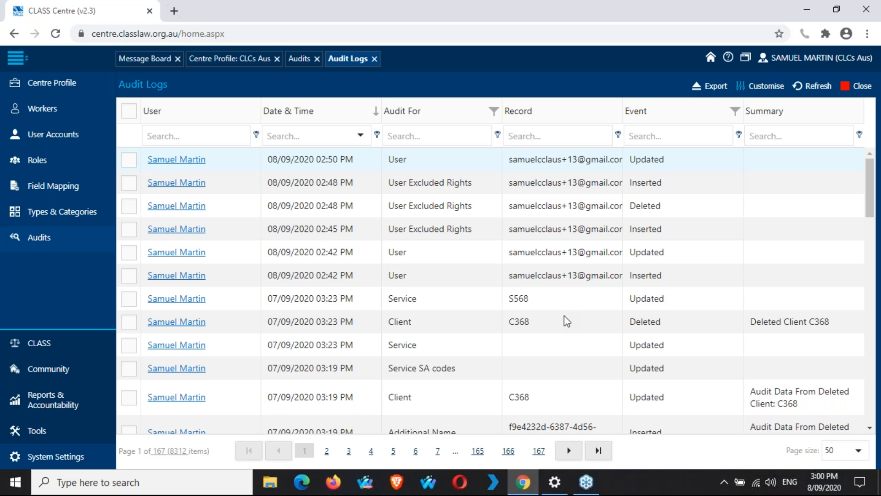
pyautogui.scroll(-10, 564, 317)
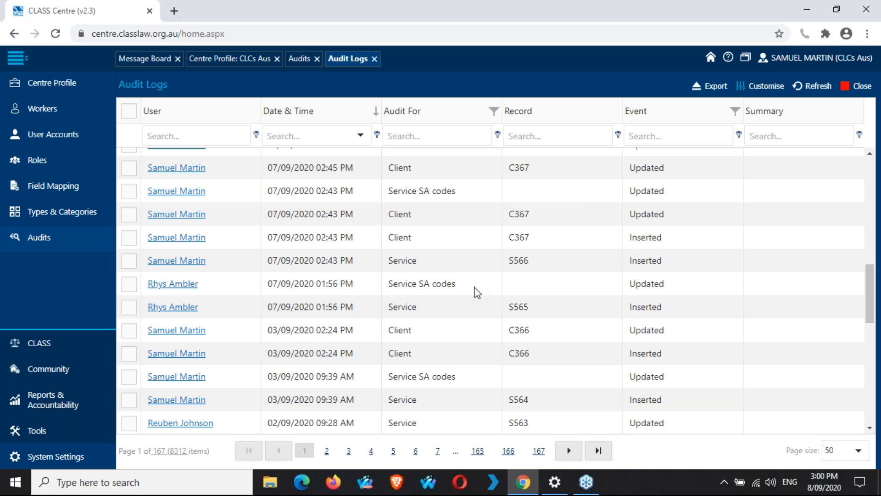
pyautogui.scroll(1, 478, 293)
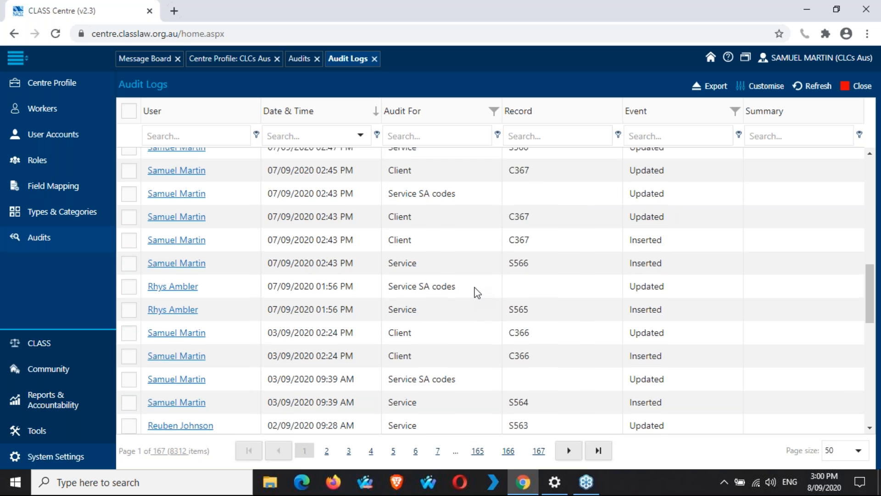
pyautogui.scroll(10, 478, 293)
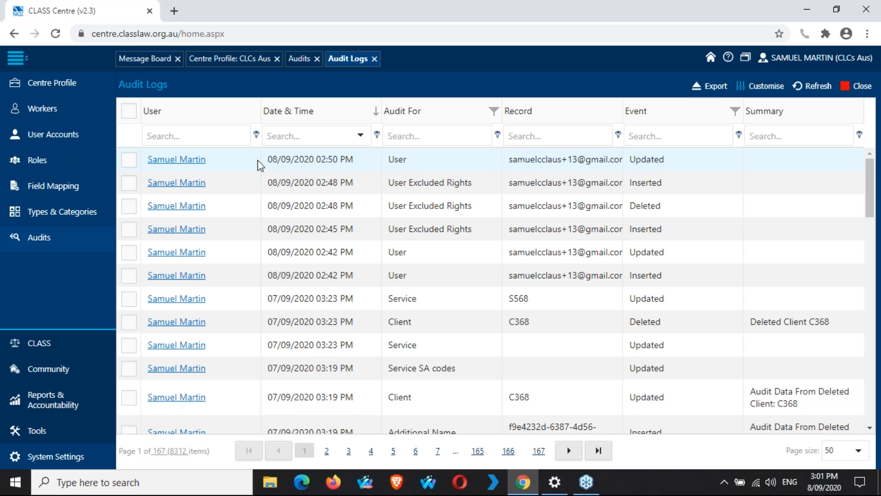
# Step: Inspect the field changes for the latest, second and deleted excluded-rights audit entries
pyautogui.click(186, 161)
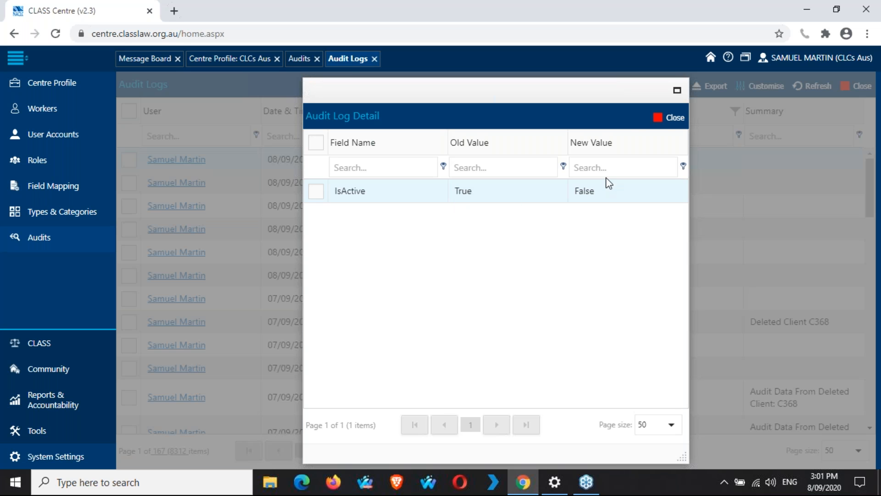
pyautogui.click(665, 121)
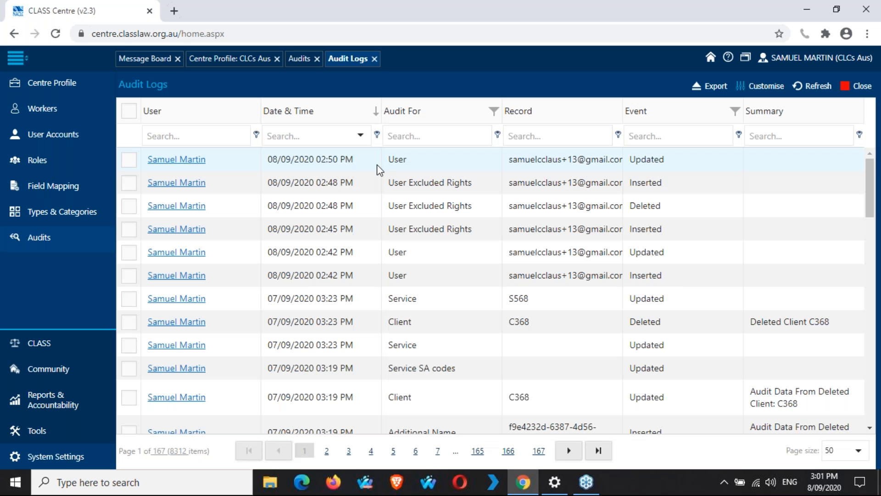
pyautogui.doubleClick(211, 184)
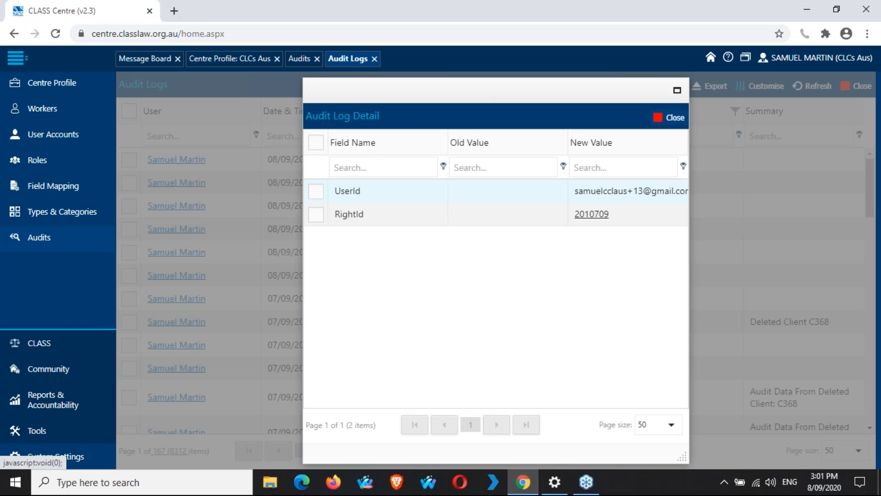
pyautogui.click(671, 117)
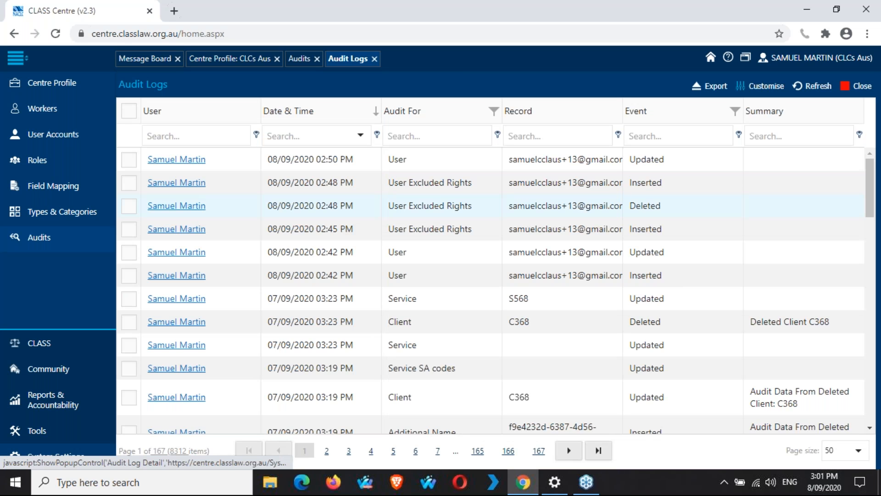
pyautogui.click(194, 205)
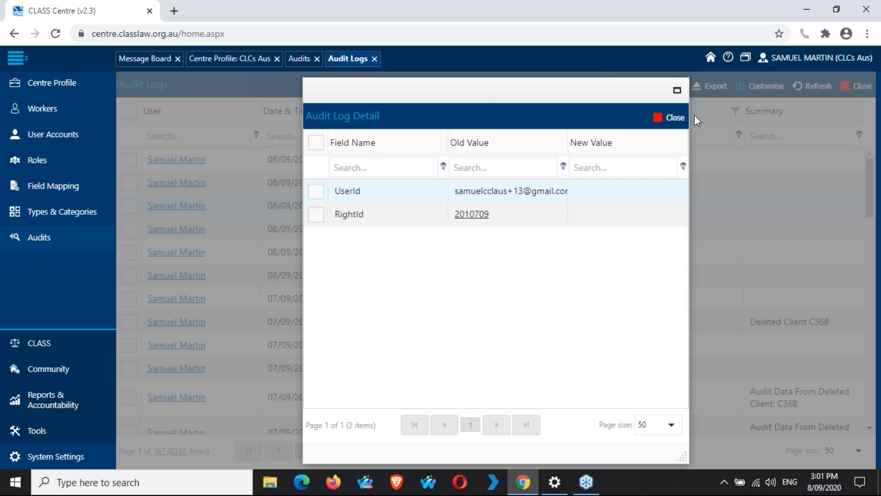
pyautogui.click(672, 118)
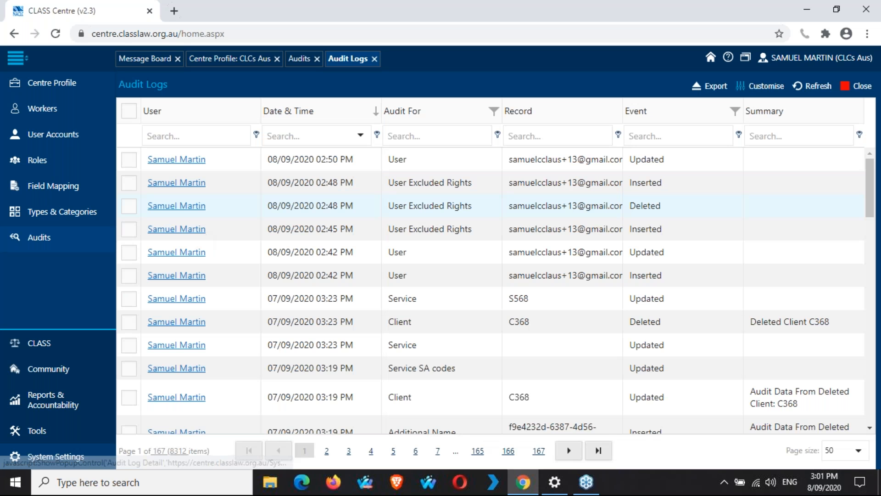
# Step: Inspect the inserted excluded-rights and 02:42 PM user-update entries, then close the Data Audit Log
pyautogui.click(245, 228)
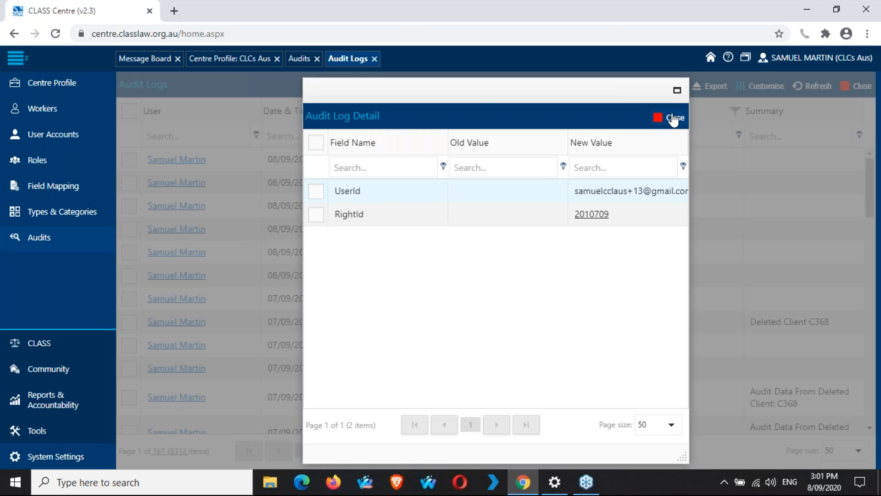
pyautogui.click(674, 120)
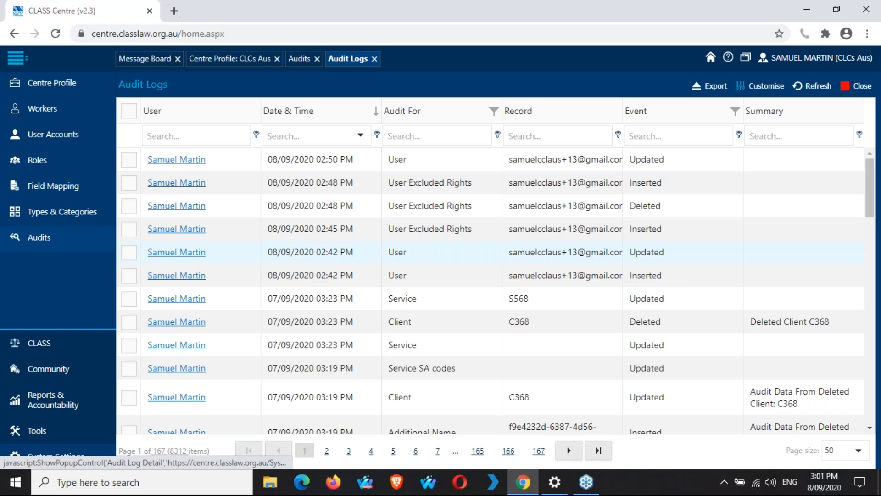
pyautogui.click(176, 252)
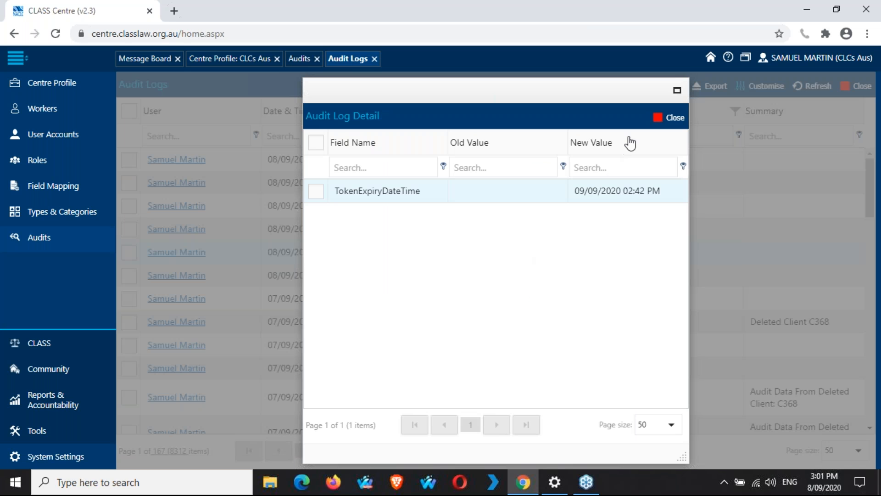
pyautogui.click(673, 118)
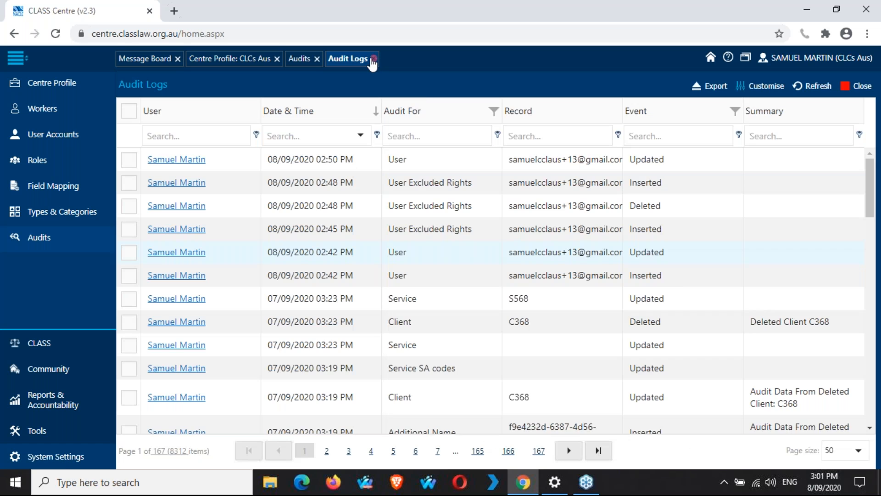
pyautogui.click(375, 59)
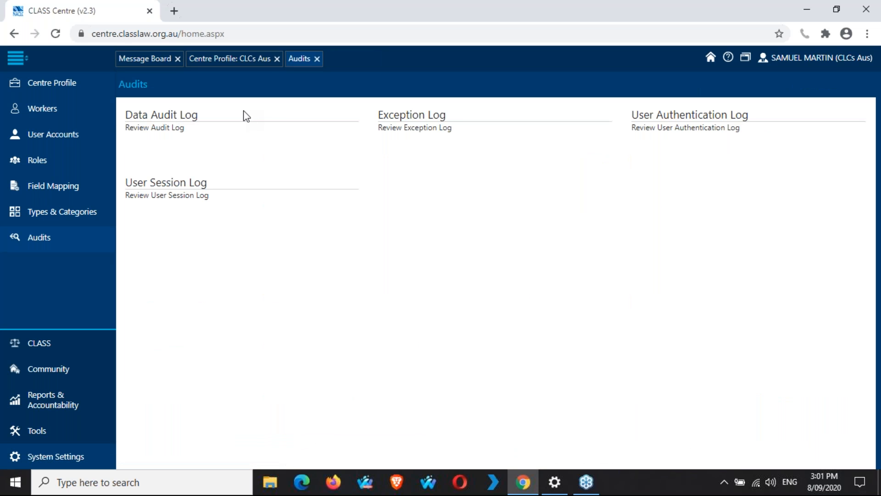
pyautogui.click(441, 118)
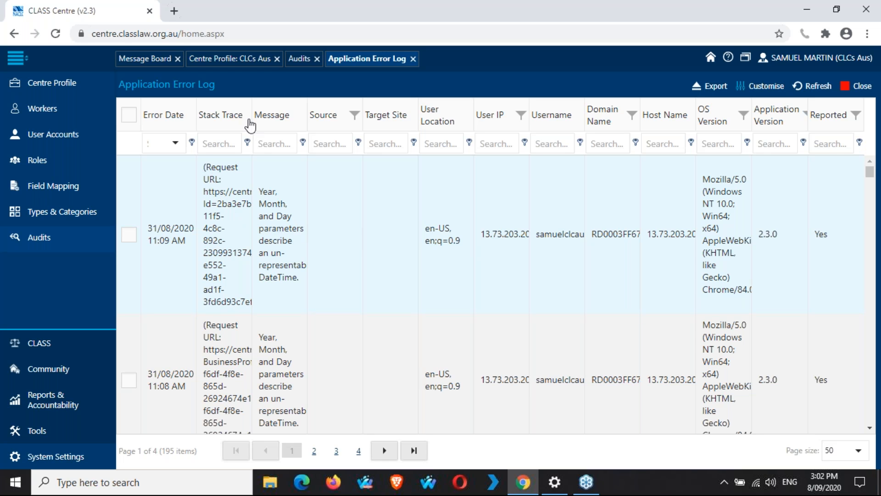
pyautogui.moveTo(251, 115)
pyautogui.mouseDown()
pyautogui.moveTo(284, 116)
pyautogui.moveTo(259, 124)
pyautogui.mouseUp()
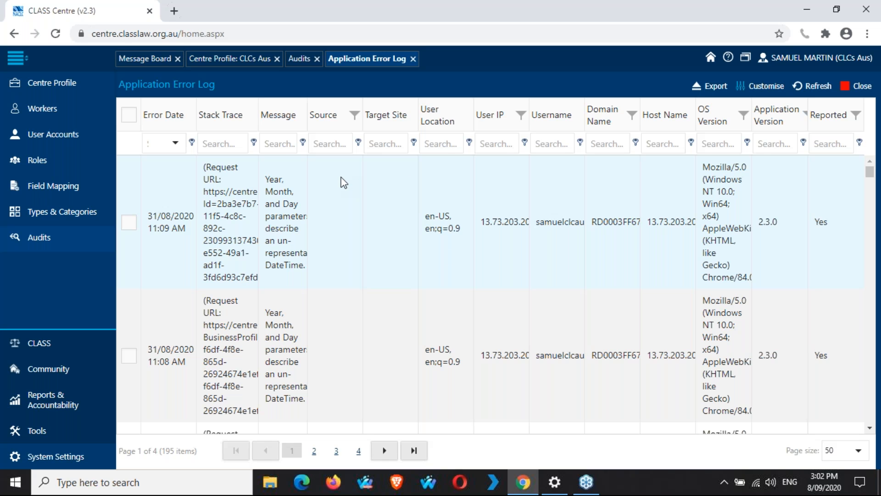
pyautogui.click(413, 59)
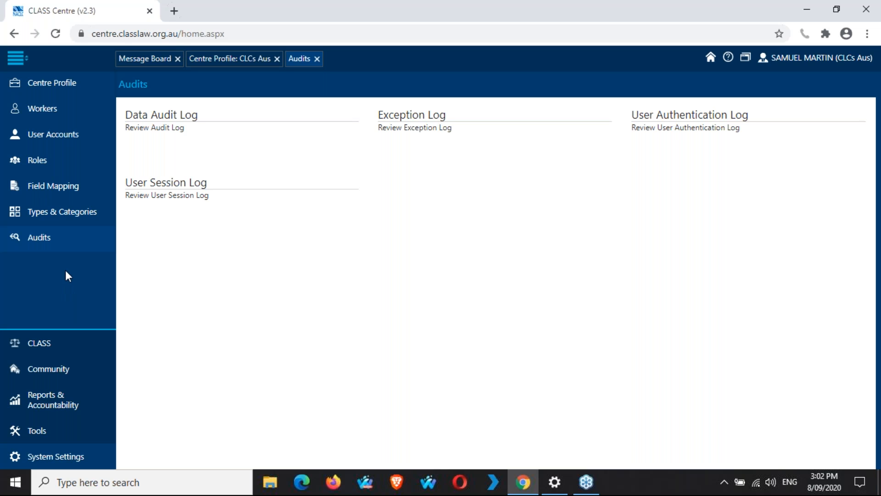
# Step: Under Tools, close the Centre Profile and Audits pages and open the empty Mass Emails list
pyautogui.click(39, 433)
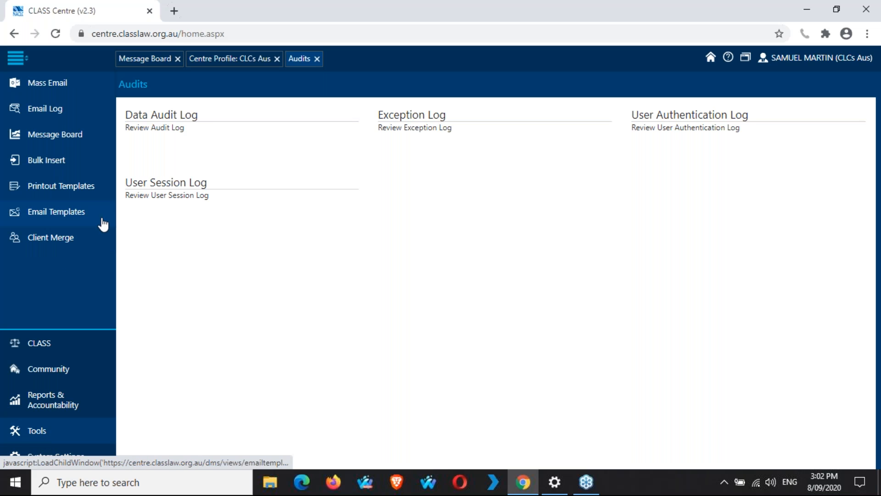
pyautogui.click(277, 59)
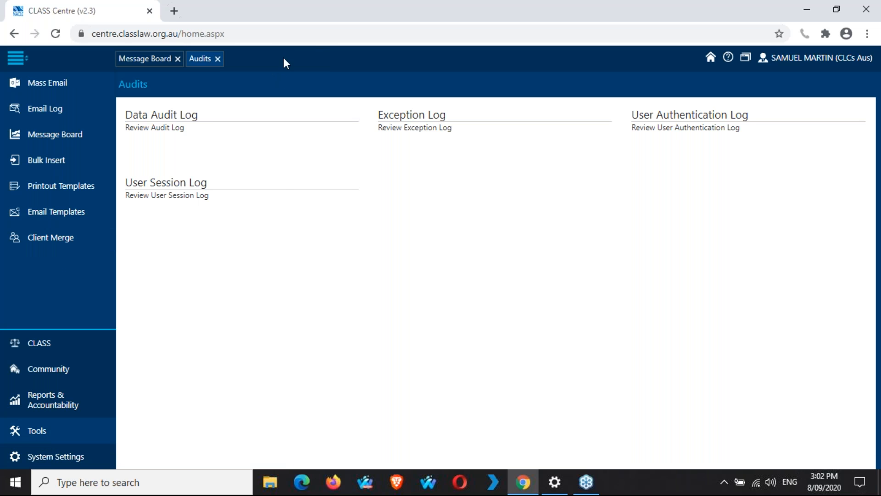
pyautogui.click(219, 59)
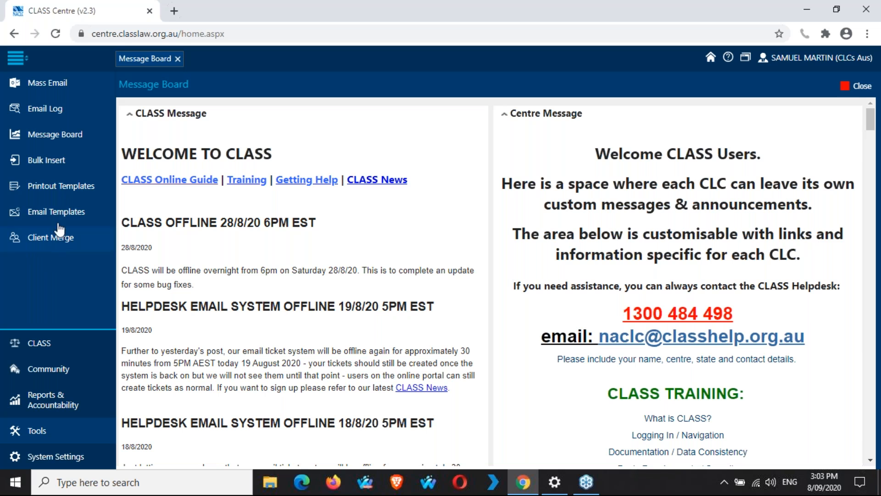
pyautogui.click(52, 88)
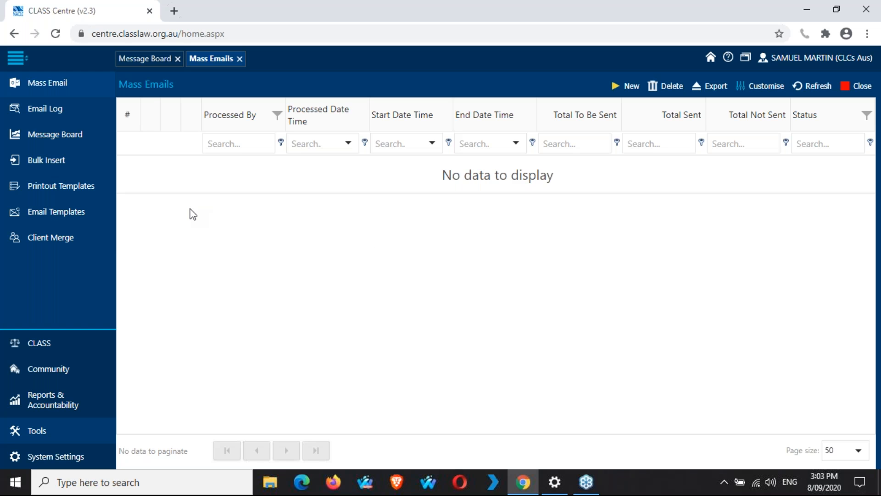
# Step: Browse the Email Log's 221 sent emails, then open Message Board Details with the welcome text
pyautogui.click(61, 107)
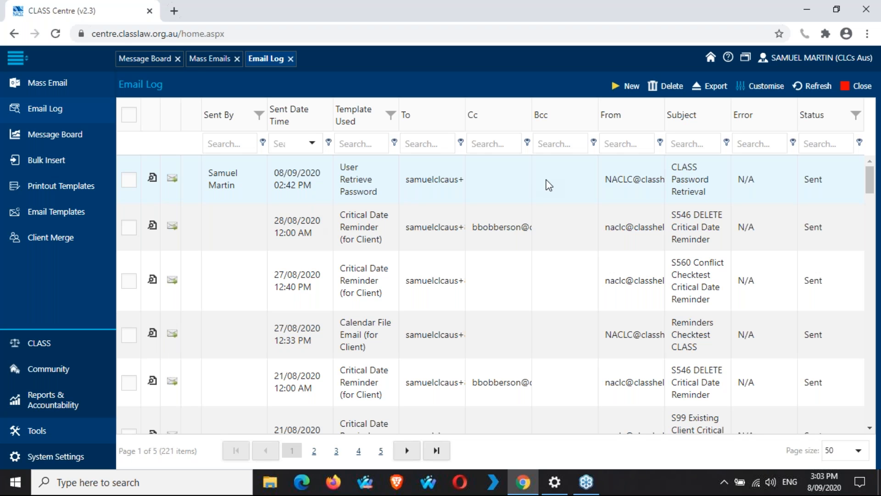
pyautogui.scroll(-1, 549, 185)
pyautogui.scroll(-2, 549, 185)
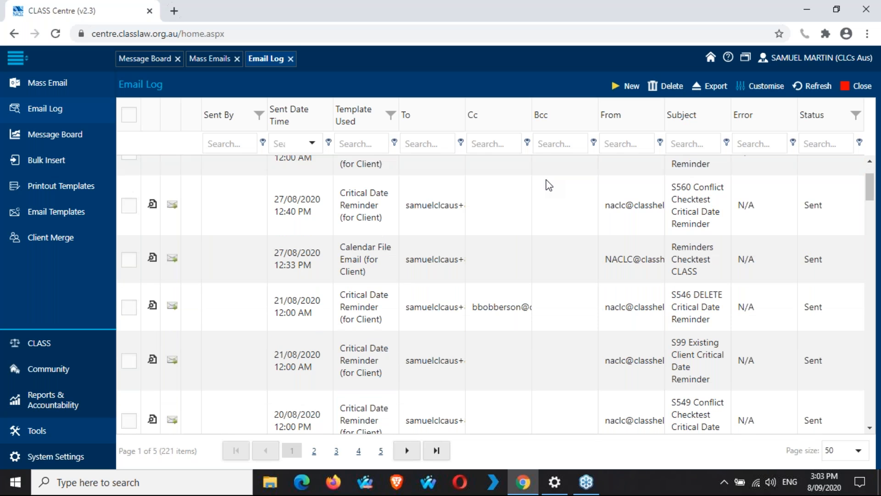
pyautogui.scroll(-3, 549, 185)
pyautogui.scroll(5, 549, 185)
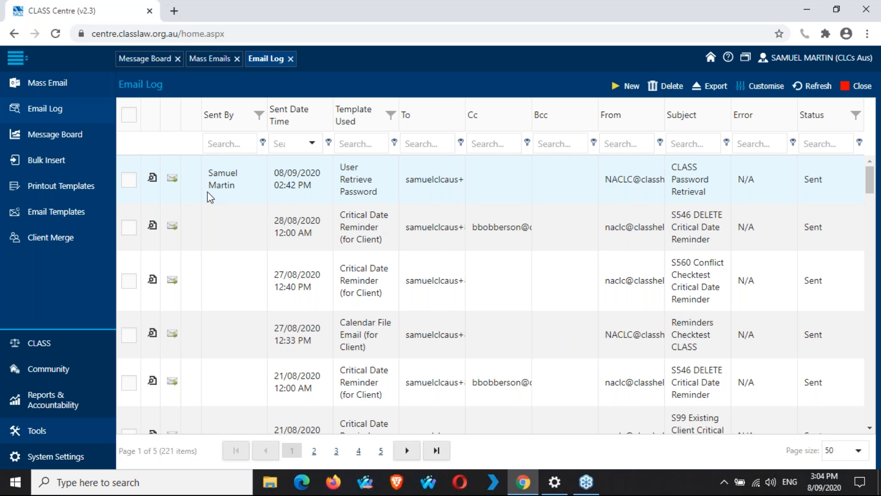
pyautogui.click(54, 134)
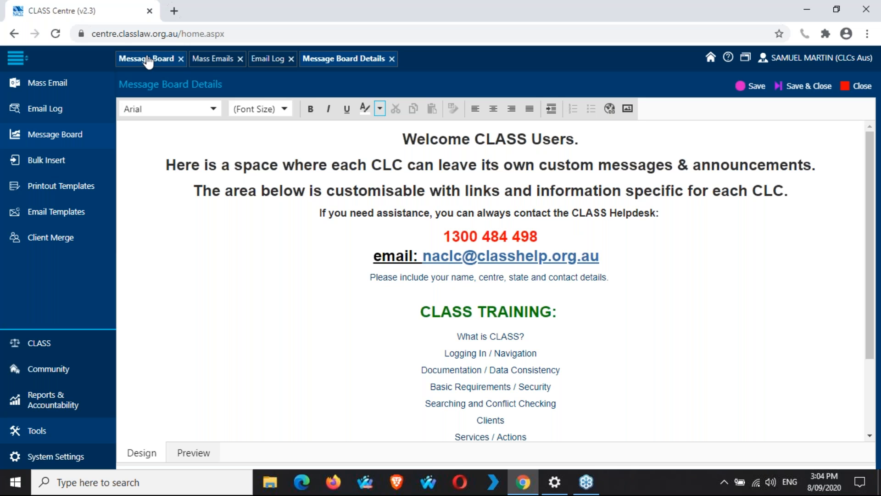
# Step: Switch between the Message Board and its editor, then open the Bulk Inserts list of 26 groups
pyautogui.click(148, 60)
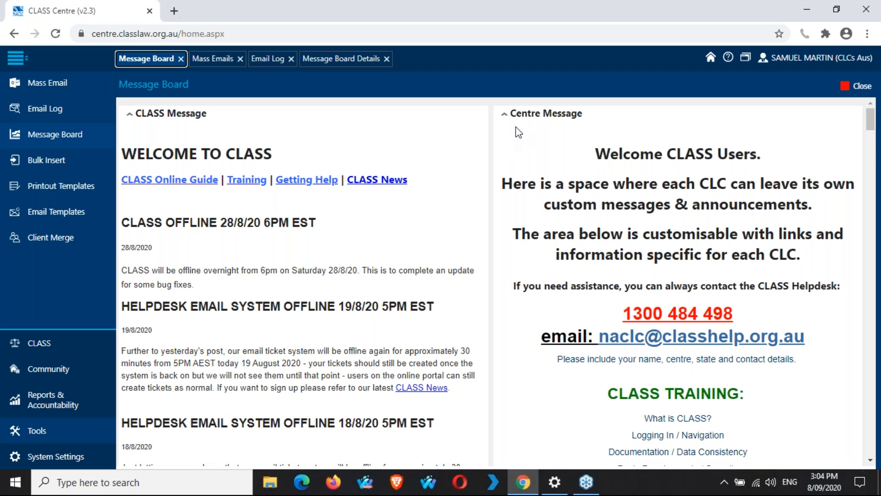
pyautogui.moveTo(620, 154); pyautogui.dragTo(671, 184)
pyautogui.click(744, 249)
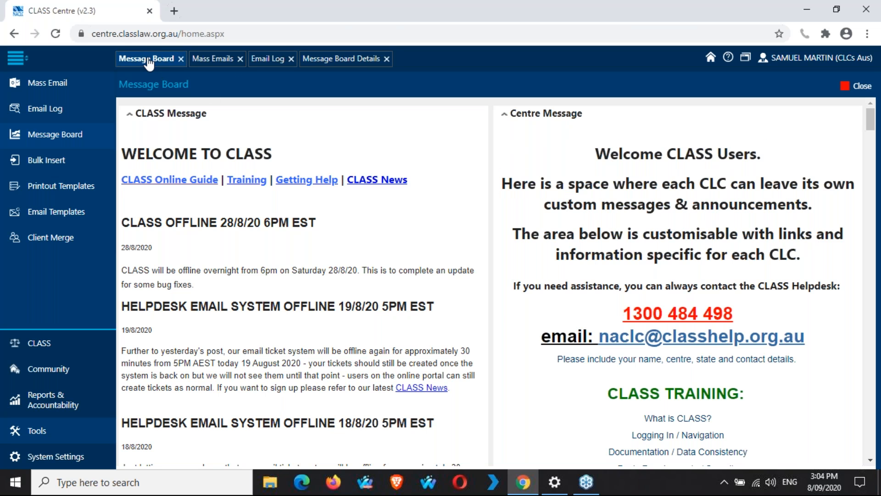
pyautogui.click(351, 63)
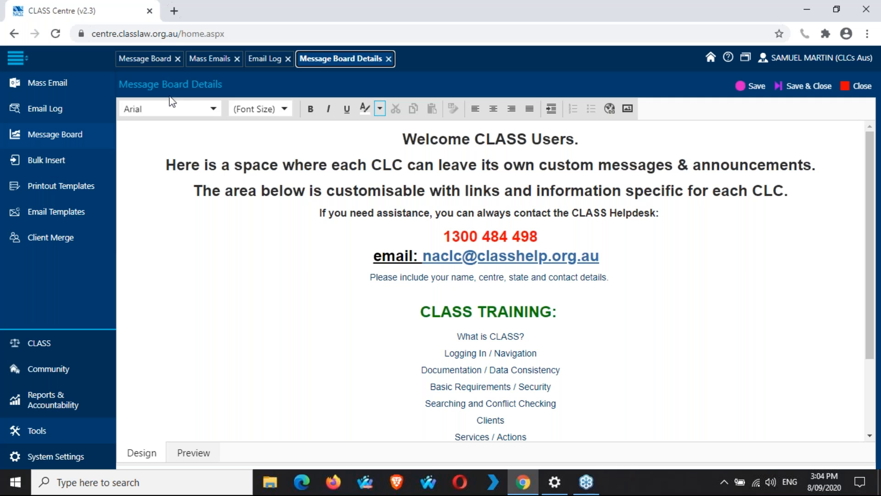
pyautogui.click(147, 68)
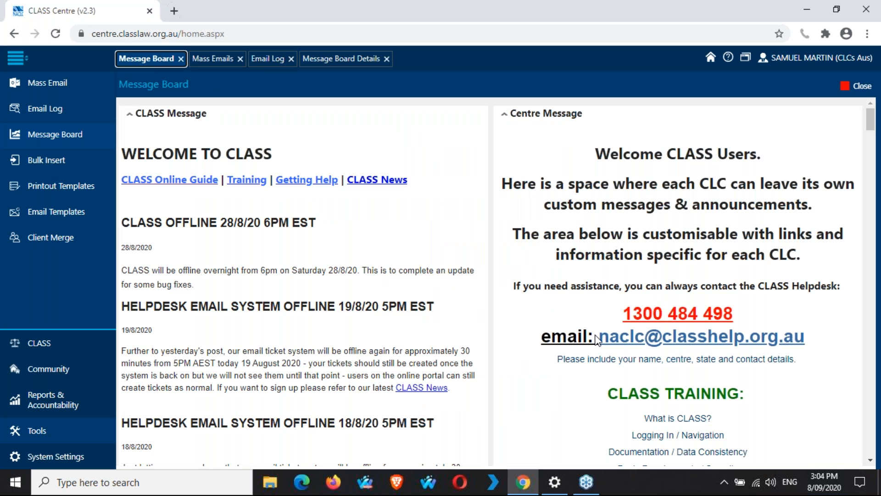
pyautogui.click(340, 66)
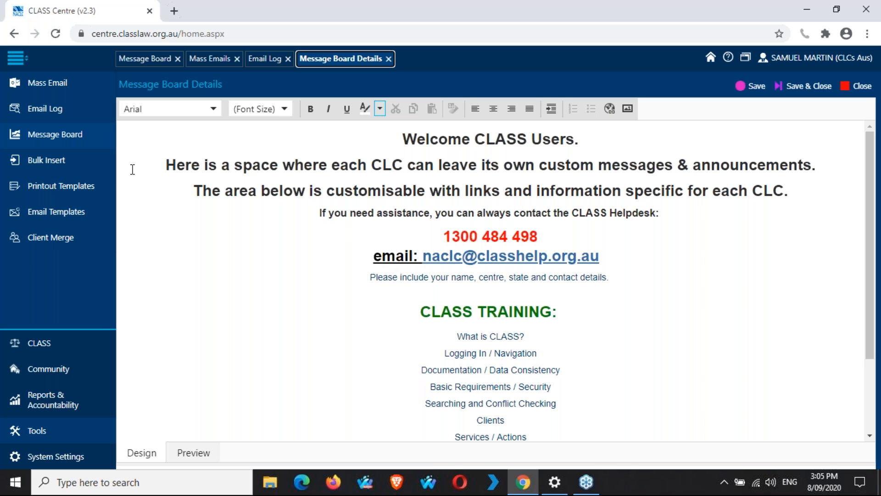
pyautogui.click(61, 165)
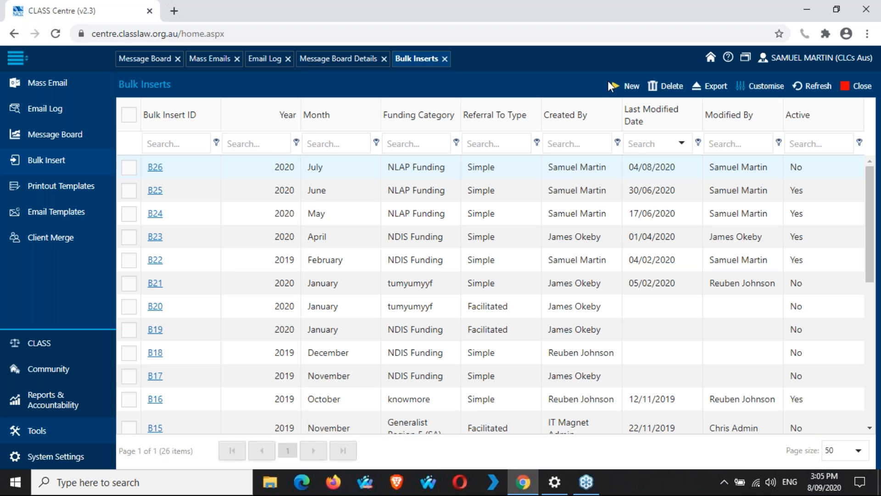
# Step: Start a new bulk insert group with Year 2020 and Month August
pyautogui.click(629, 92)
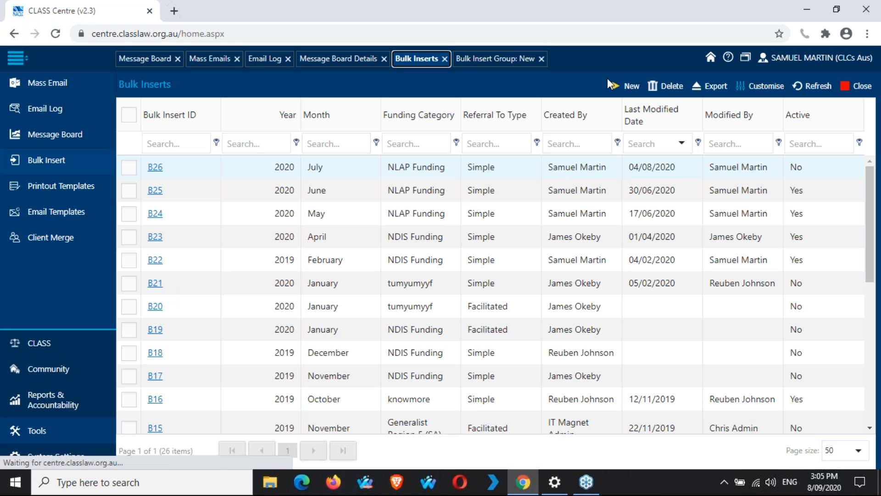
pyautogui.click(500, 64)
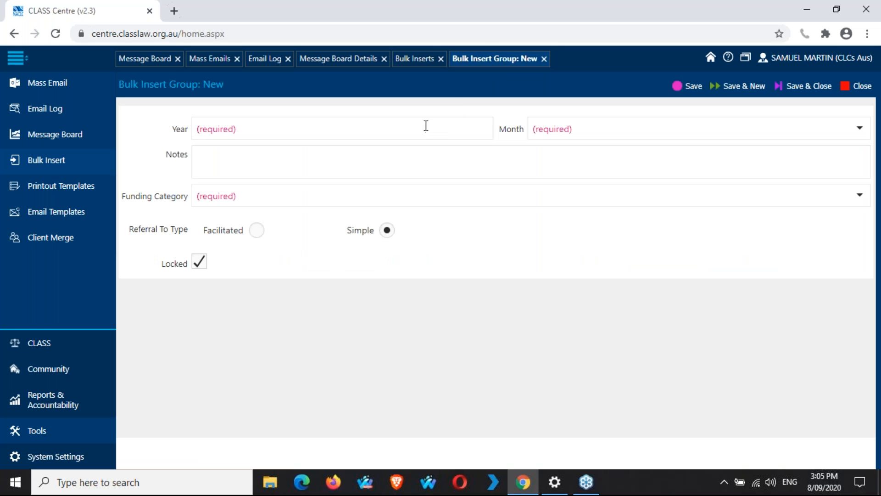
pyautogui.click(426, 125)
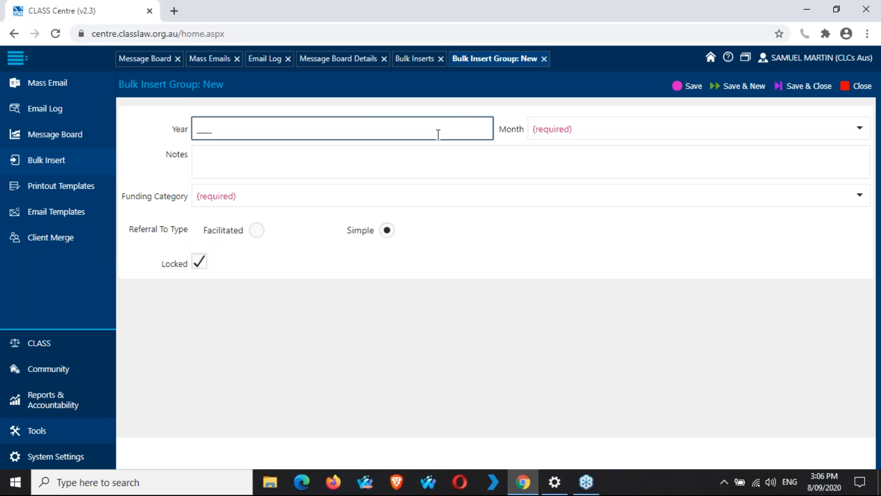
pyautogui.click(201, 127)
pyautogui.write('2020')
pyautogui.click(743, 128)
pyautogui.scroll(-3, 710, 238)
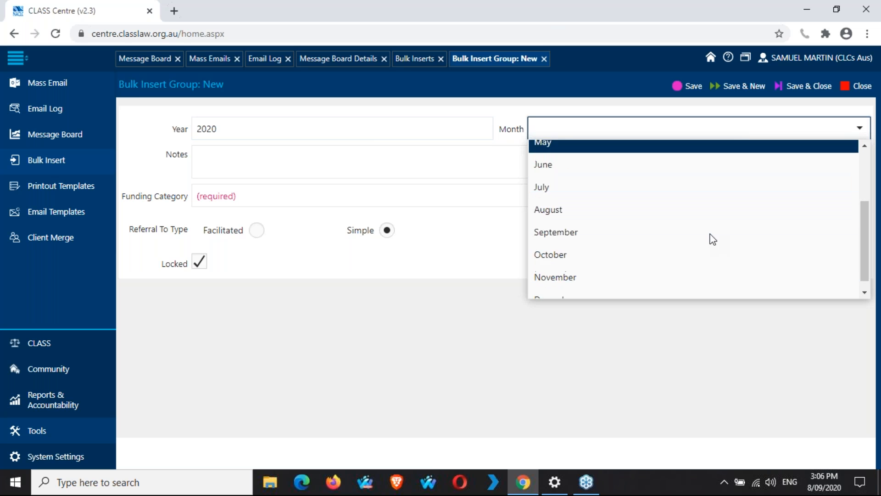
pyautogui.click(703, 193)
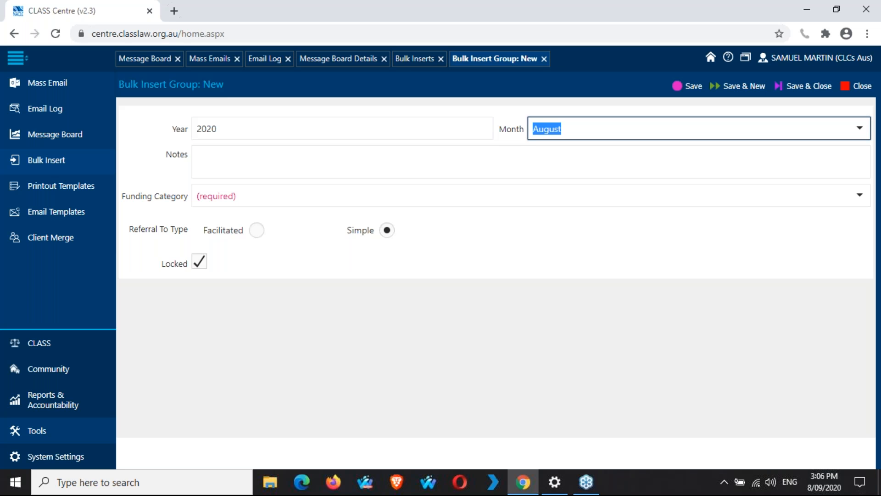
# Step: Set NLAP Funding, keep Simple referrals, leave it unlocked, and save the group
pyautogui.click(536, 169)
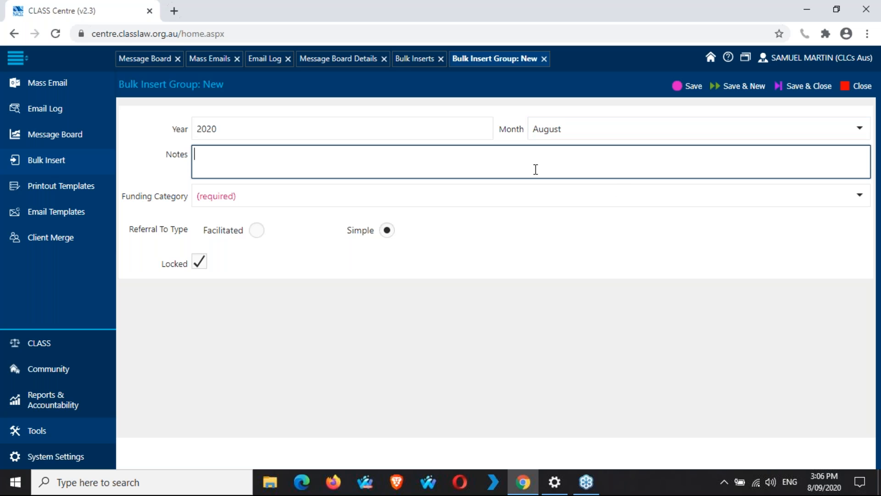
pyautogui.click(669, 195)
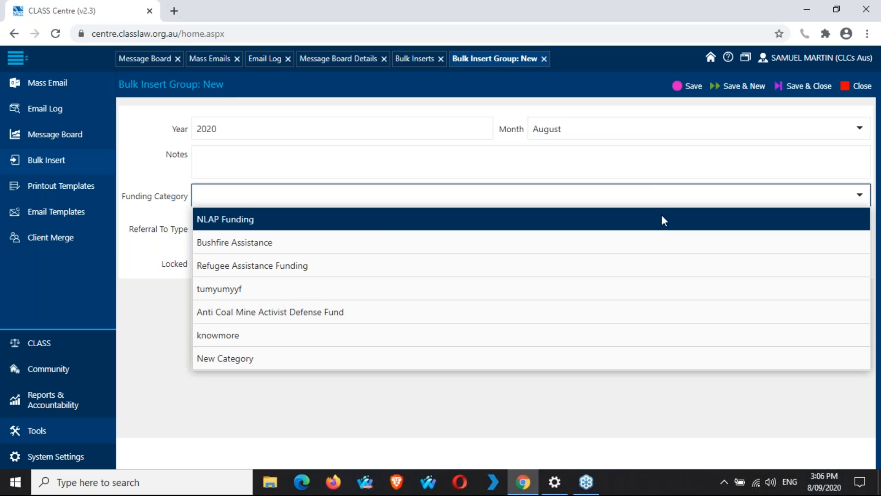
pyautogui.click(662, 216)
pyautogui.click(600, 260)
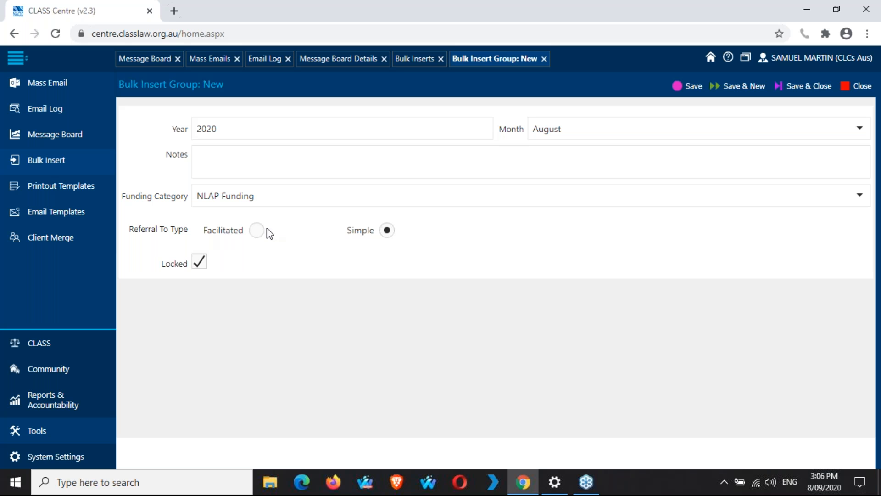
pyautogui.click(387, 230)
pyautogui.click(197, 265)
pyautogui.click(690, 87)
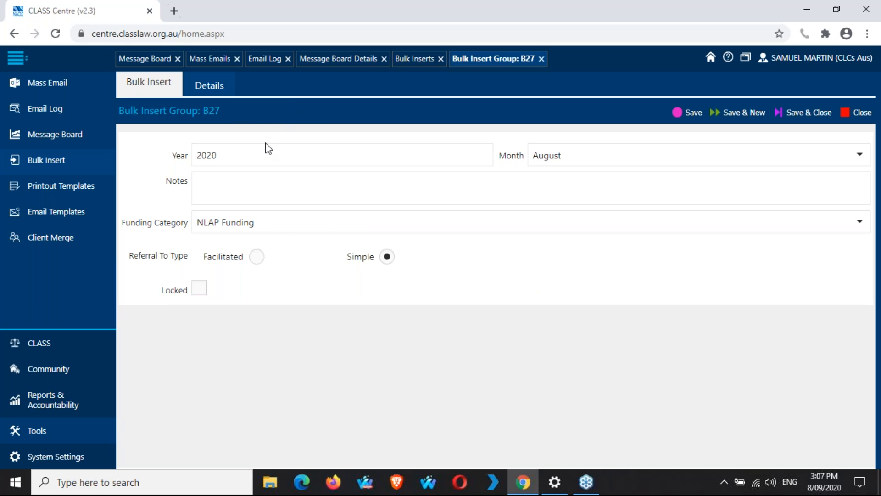
# Step: Open the Details grid of group B27, showing 57 problem types with zero counts
pyautogui.click(218, 89)
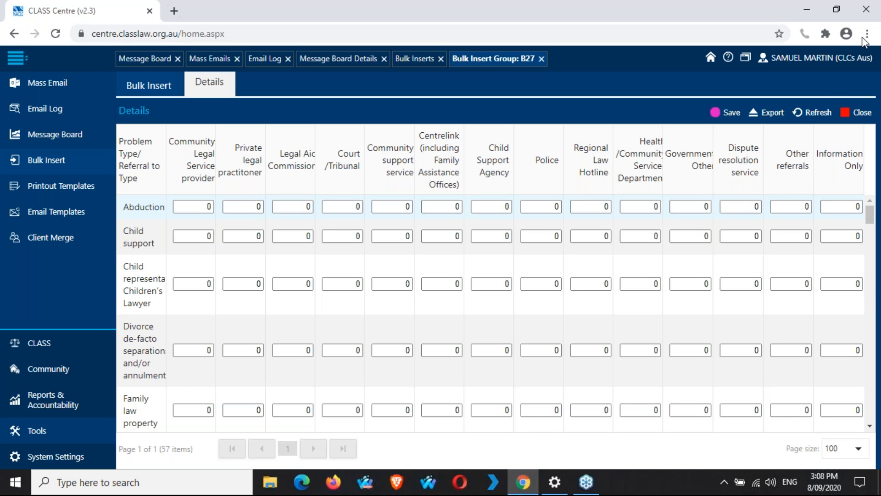
# Step: Scroll down the B27 grid, leaving the Acts intended counts at 0 after a stray entry
pyautogui.scroll(-5, 757, 311)
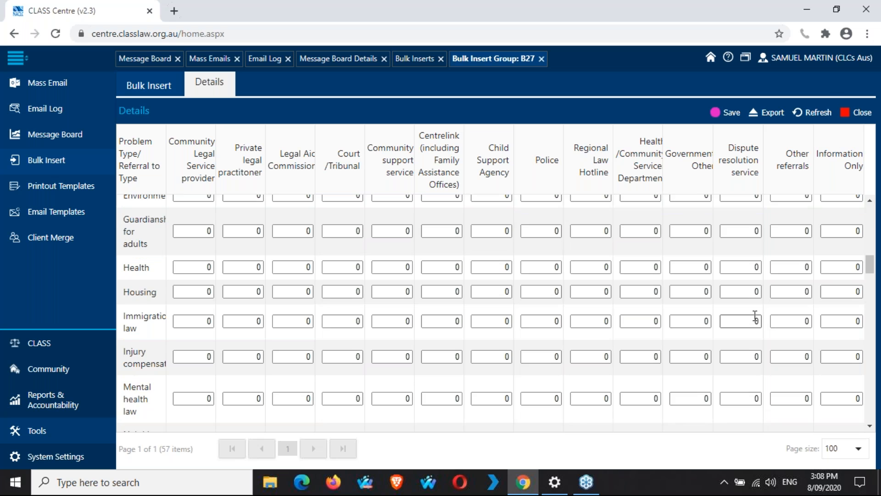
pyautogui.scroll(-10, 756, 316)
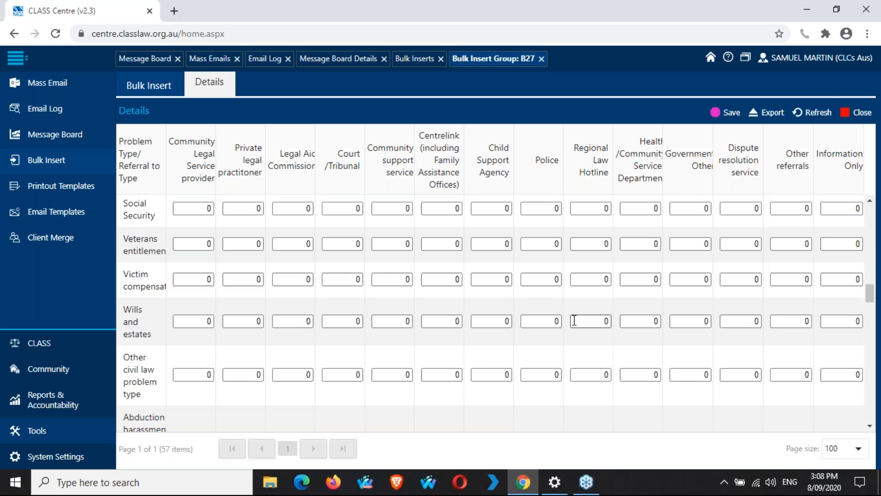
pyautogui.scroll(-5, 574, 320)
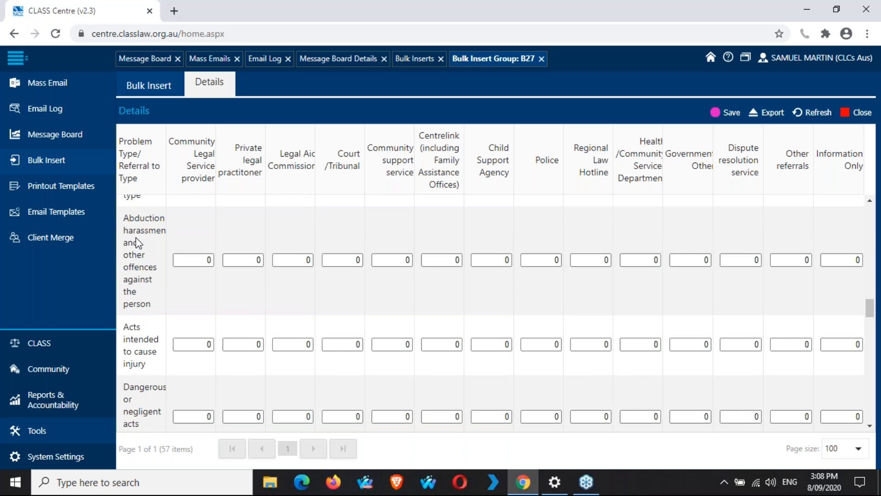
pyautogui.scroll(-3, 138, 243)
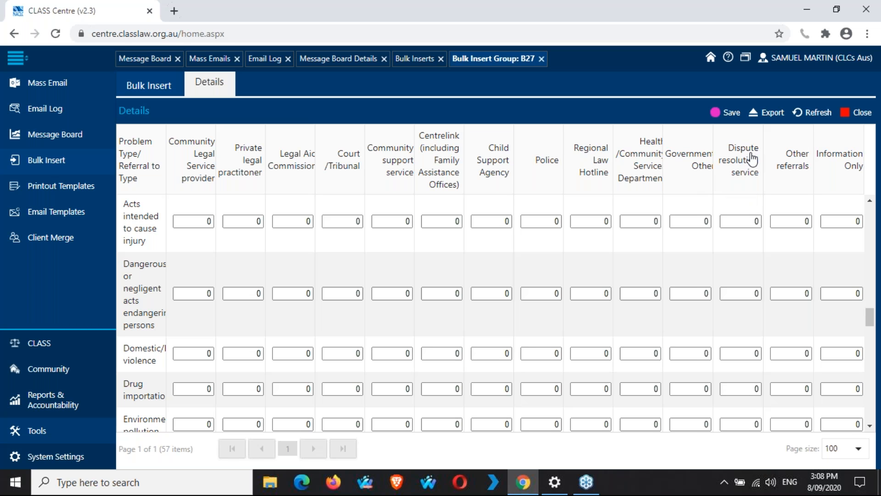
pyautogui.click(758, 221)
pyautogui.click(692, 220)
pyautogui.write('1')
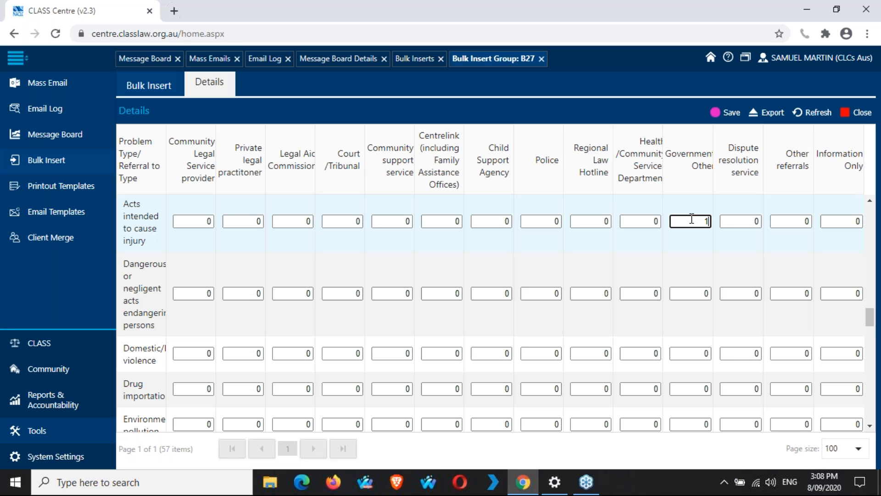
pyautogui.press('BackSpace')
# Step: Enter 500 under Information Only and Other referrals for the Other row, and save
pyautogui.scroll(-6, 833, 197)
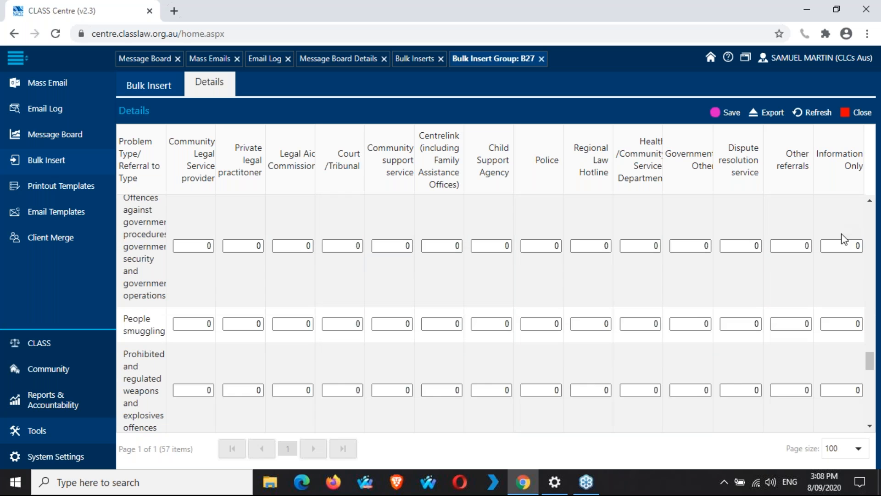
pyautogui.scroll(-6, 496, 313)
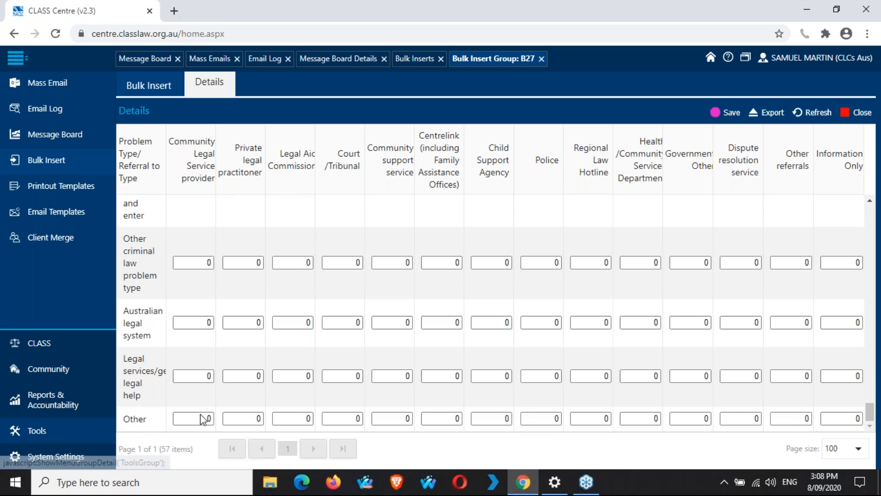
pyautogui.click(842, 418)
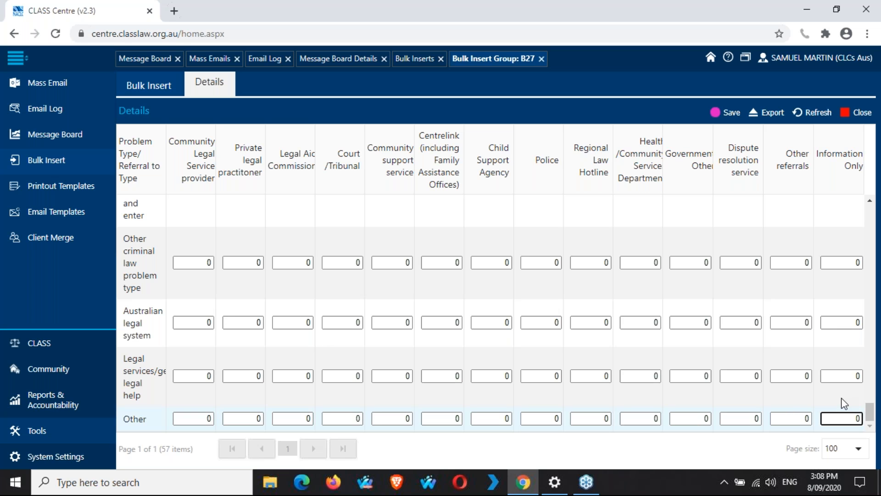
pyautogui.write('500')
pyautogui.click(789, 418)
pyautogui.write('500')
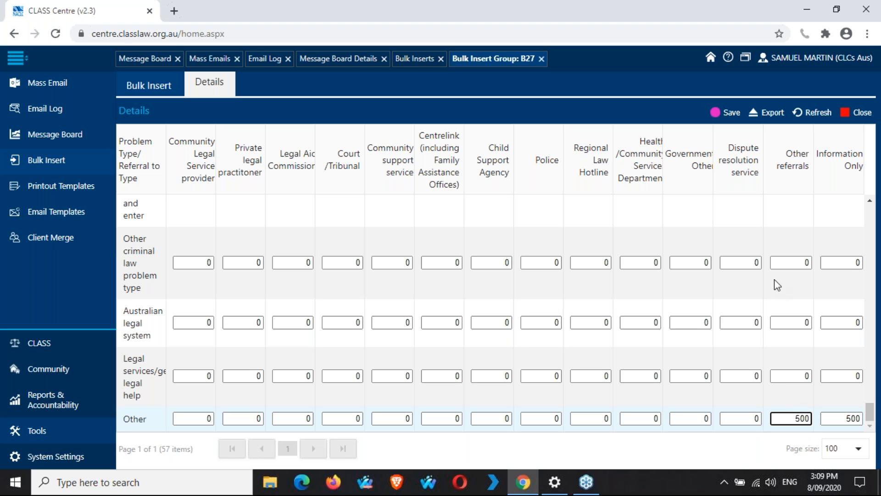
pyautogui.click(730, 114)
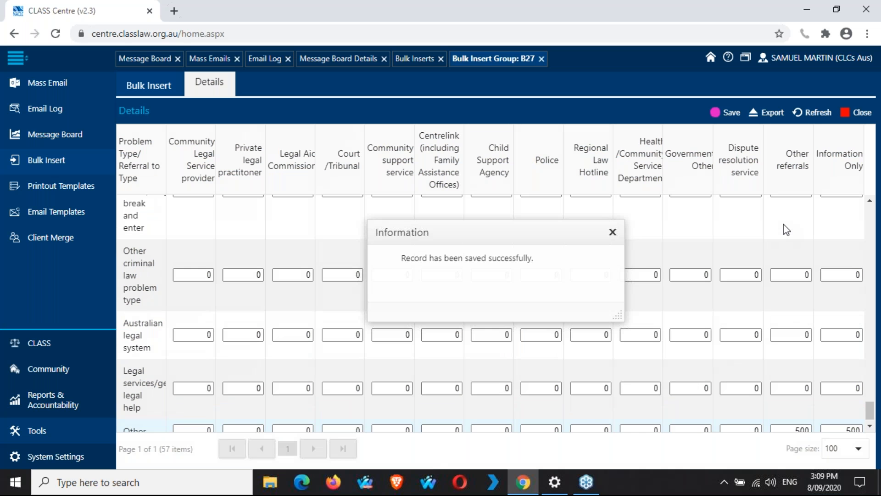
# Step: Re-save bulk insert group B27, now locked, and return to the Bulk Inserts list
pyautogui.click(613, 232)
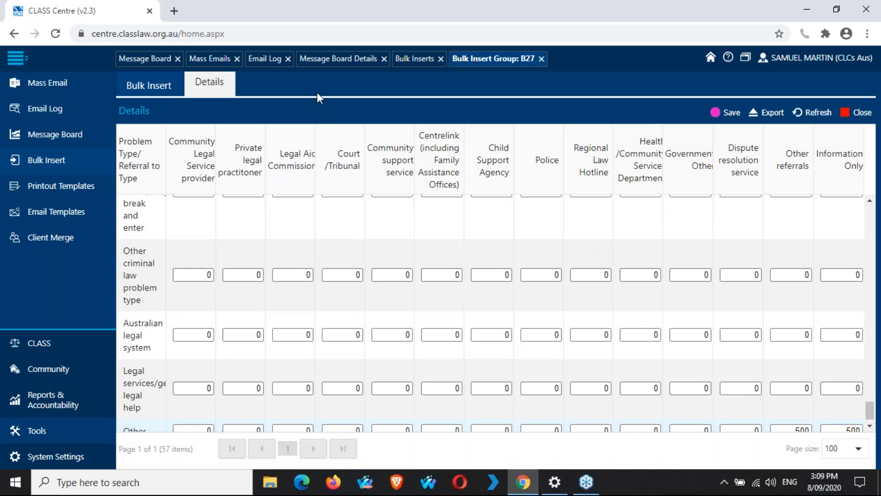
pyautogui.click(160, 87)
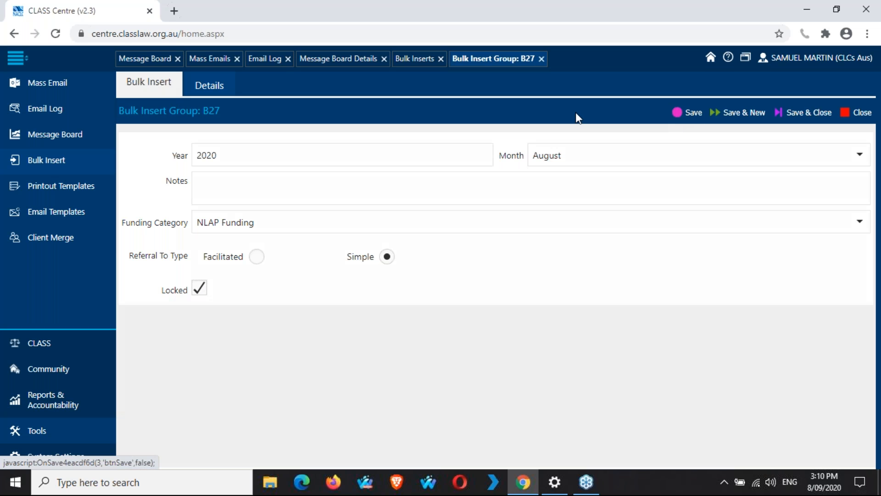
pyautogui.click(691, 113)
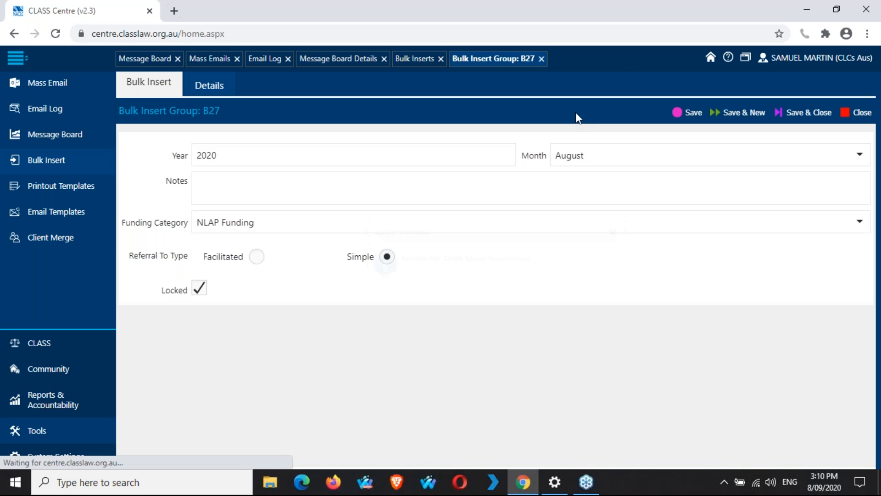
pyautogui.click(614, 234)
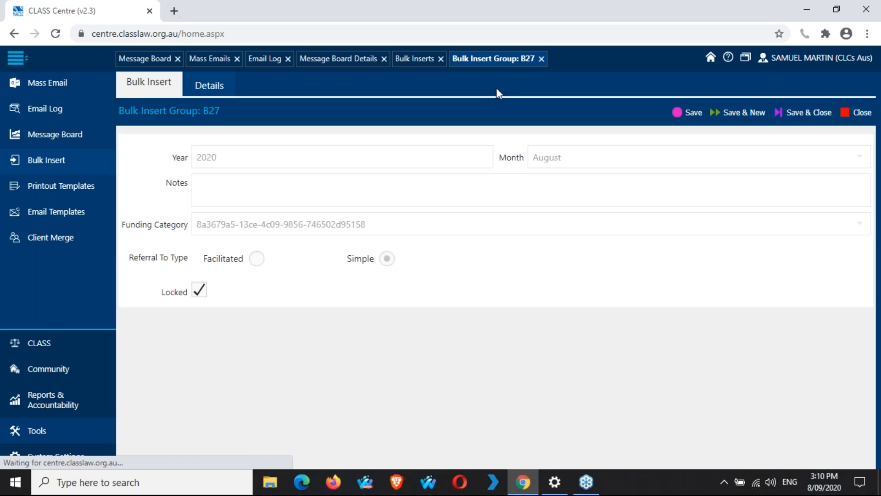
pyautogui.click(424, 61)
pyautogui.doubleClick(436, 244)
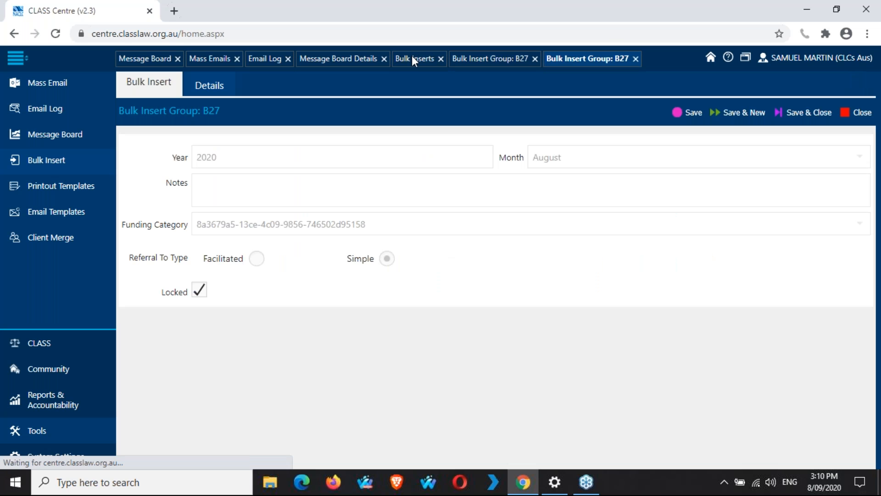
pyautogui.click(412, 58)
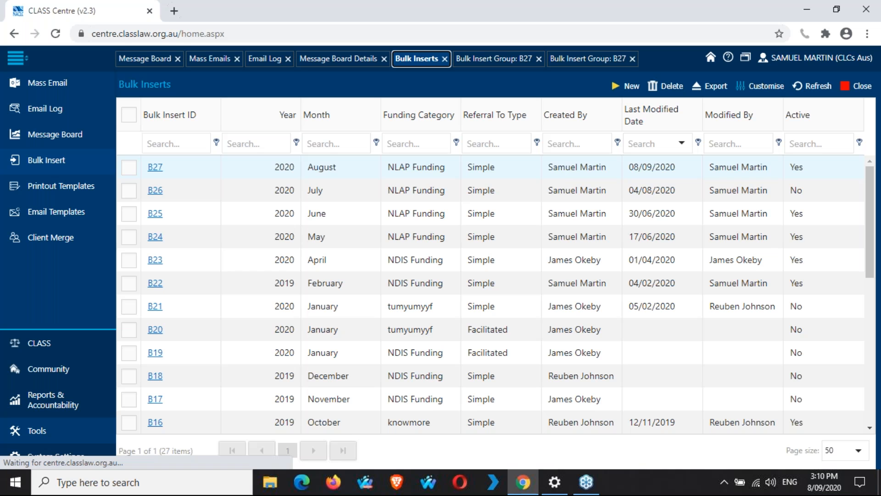
# Step: Open B23 (April 2020, NDIS Funding), save it unlocked, check its Details, then re-tick Locked
pyautogui.click(155, 261)
pyautogui.click(635, 58)
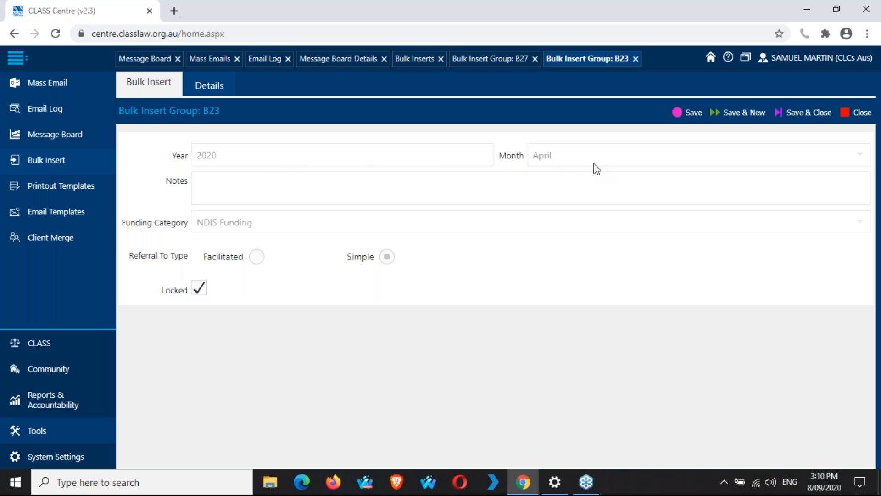
pyautogui.click(199, 288)
pyautogui.click(693, 114)
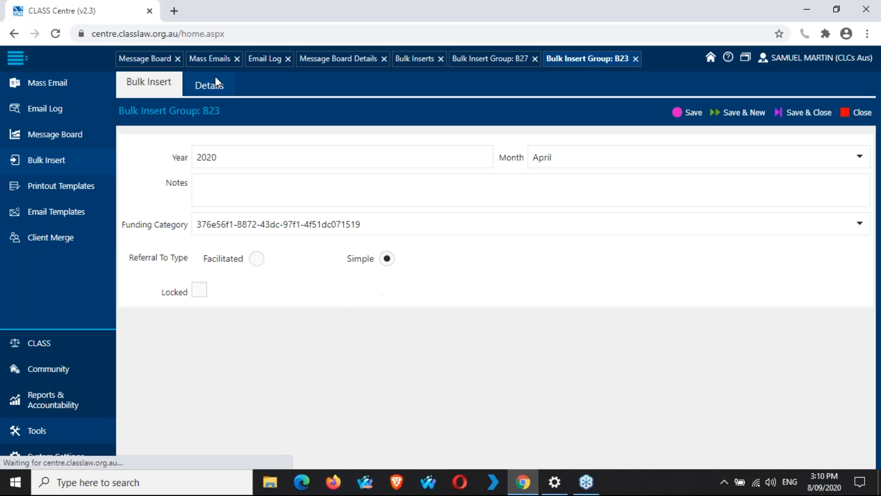
pyautogui.click(218, 90)
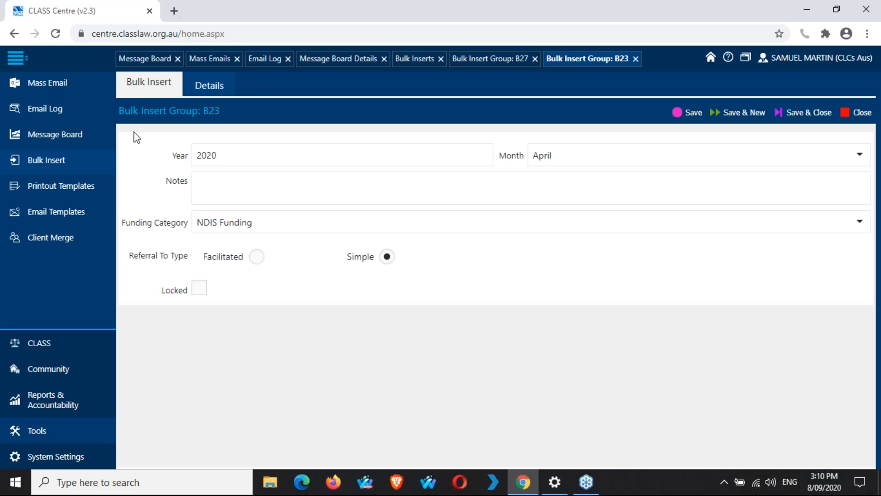
pyautogui.click(201, 289)
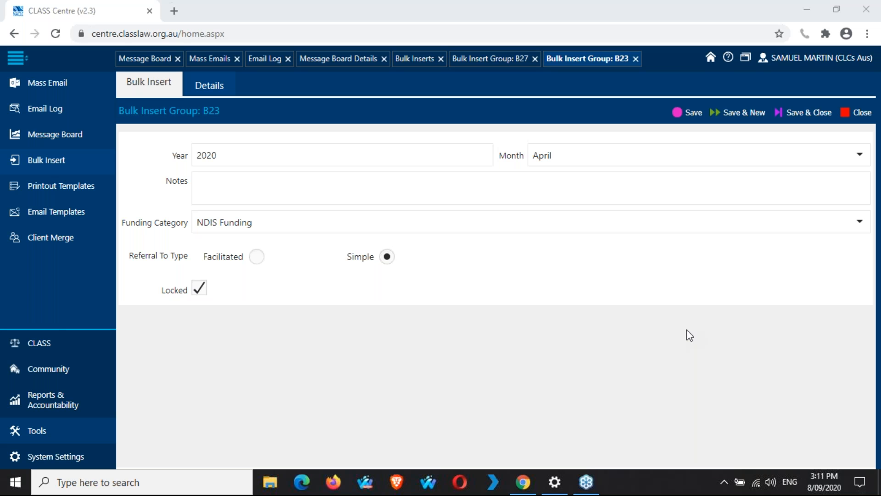
# Step: Start a new client intake dated 08/09/2020, then expand the System Settings and Tools sidebar sections
pyautogui.click(52, 338)
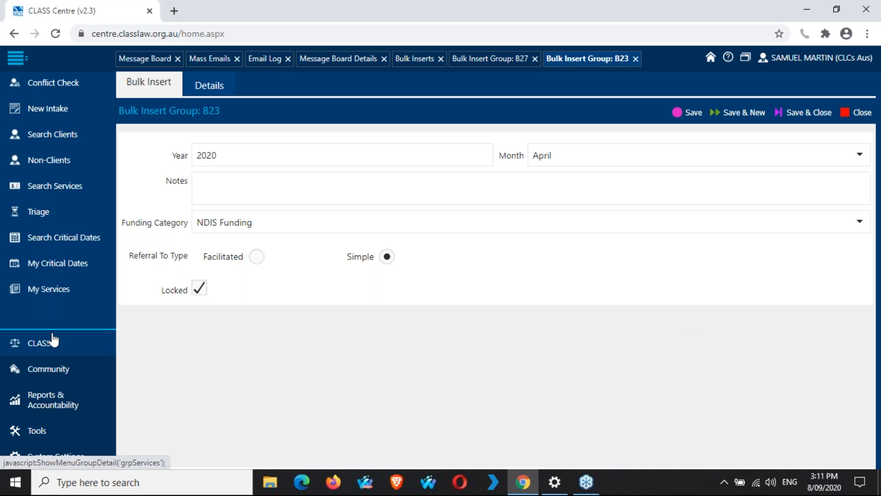
pyautogui.click(53, 109)
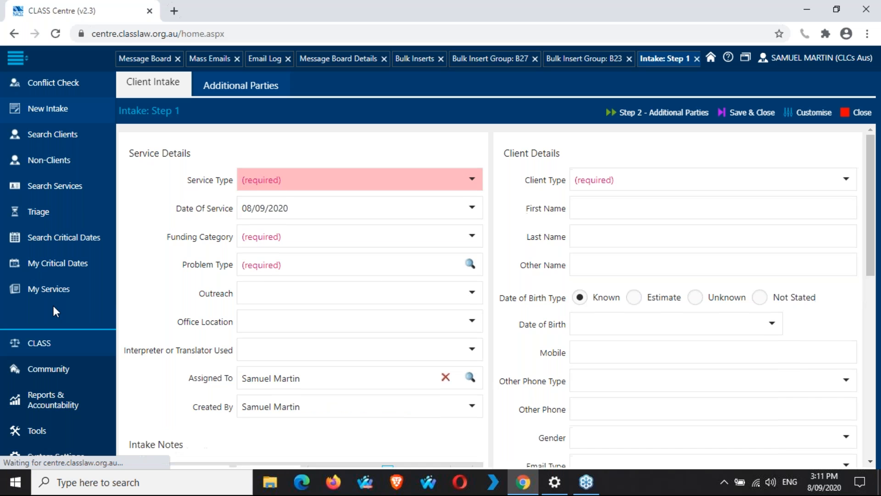
pyautogui.click(64, 459)
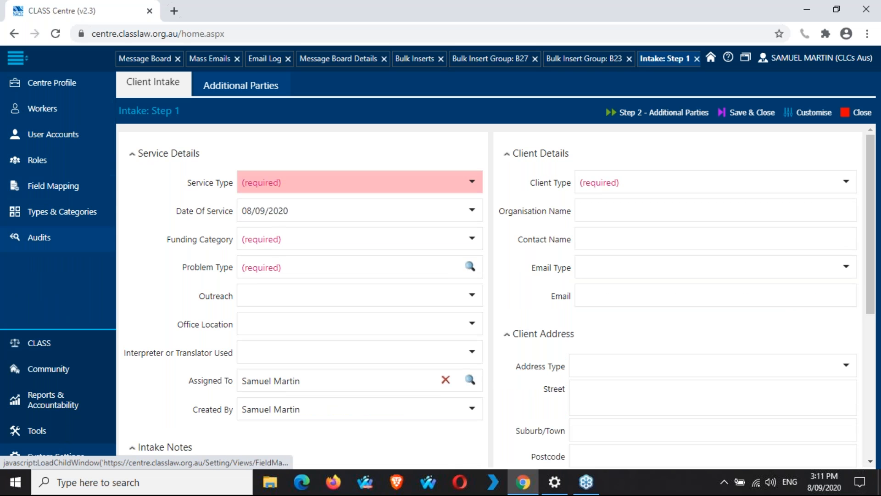
pyautogui.click(64, 431)
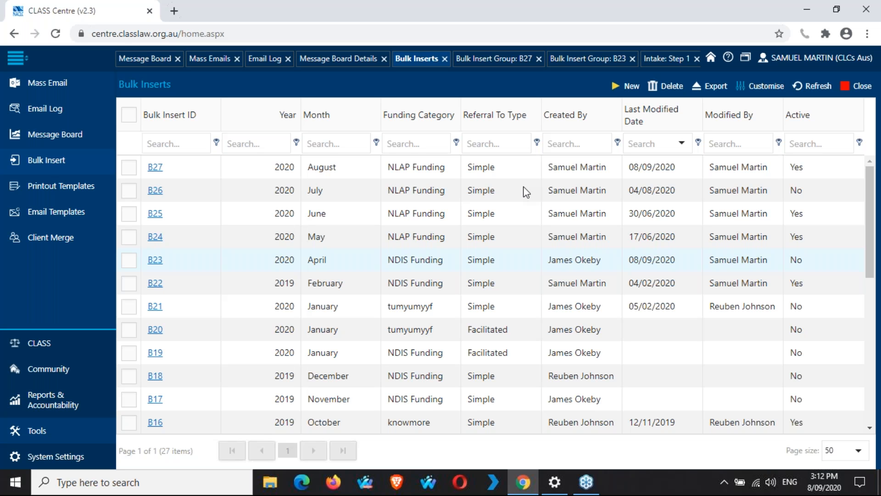
# Step: Bring the Intake: Step 1 form back to the front
pyautogui.click(664, 63)
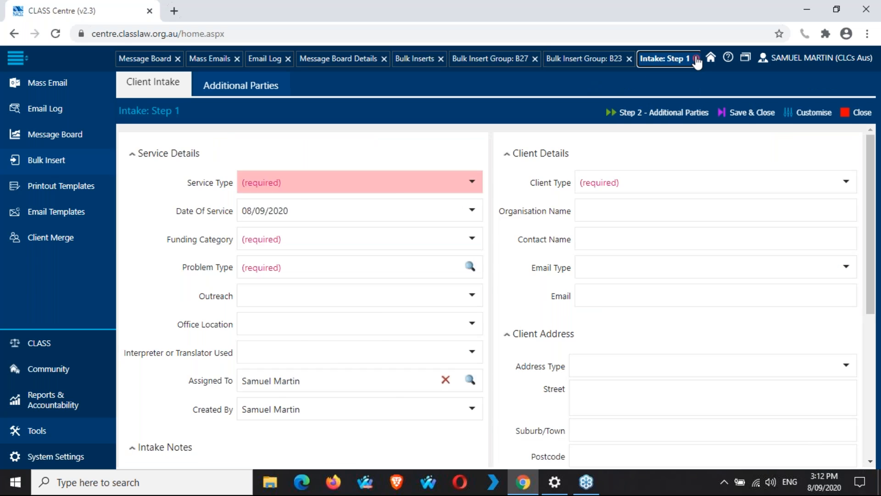
# Step: Discard the unfinished intake and show bulk insert group B27 (August 2020, NLAP Funding)
pyautogui.click(697, 59)
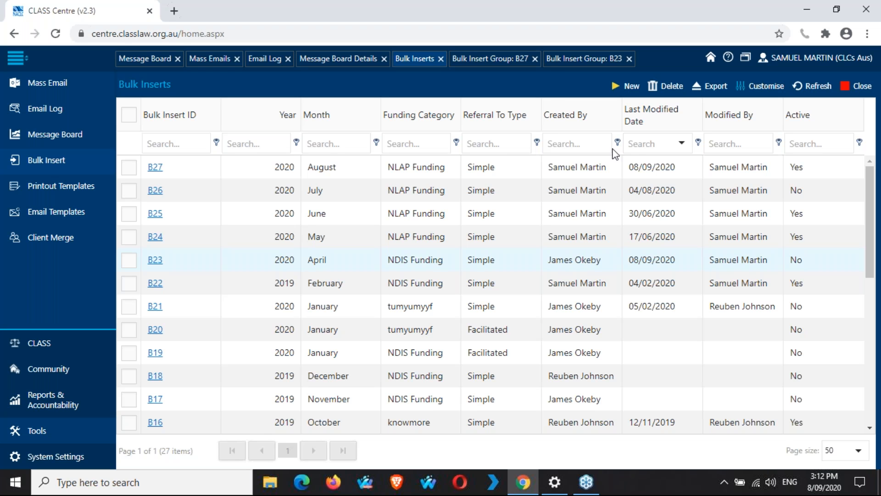
pyautogui.click(515, 65)
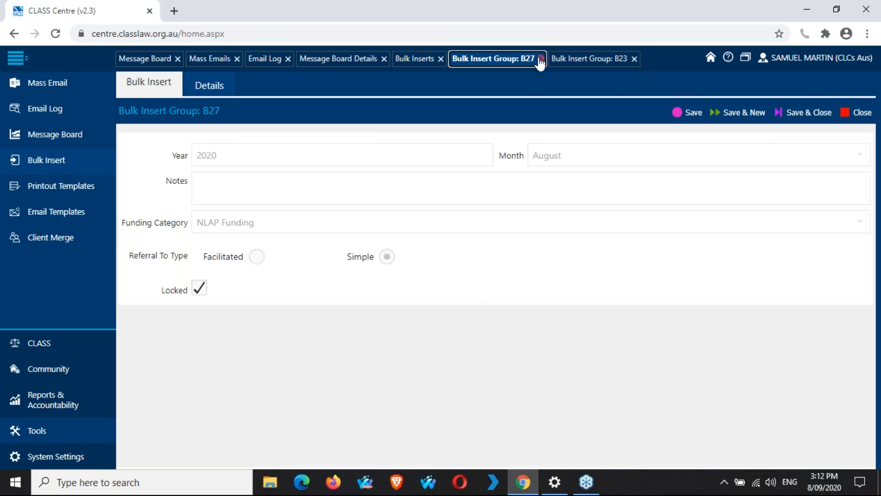
# Step: Close B27 and B23 unsaved, plus the Mass Emails, Email Log and Message Board Details pages, then list Printout Templates
pyautogui.click(541, 60)
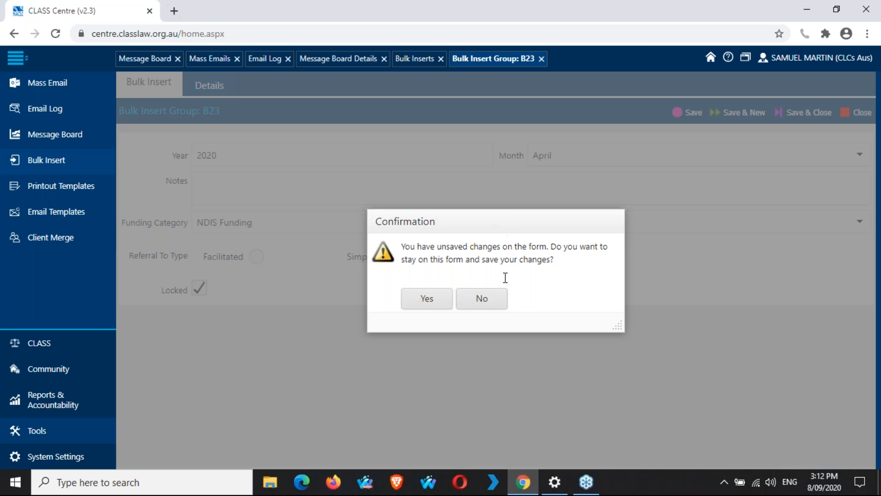
pyautogui.click(497, 300)
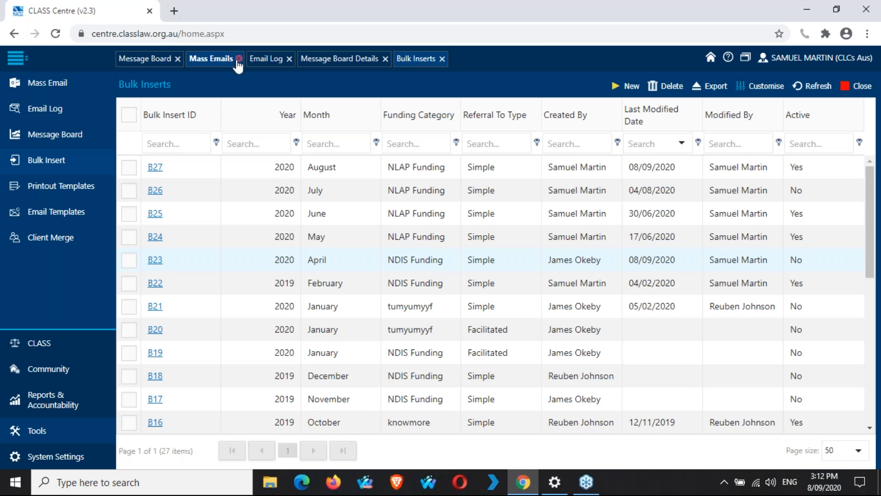
pyautogui.click(237, 59)
pyautogui.click(230, 59)
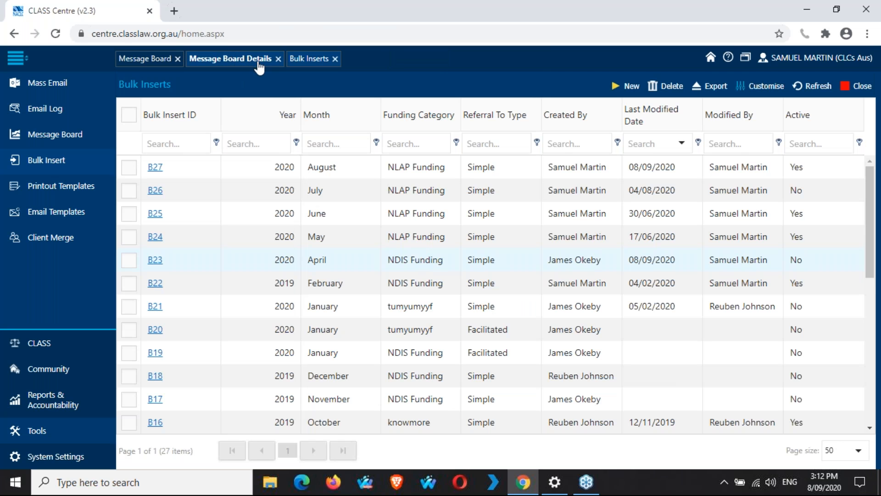
pyautogui.click(274, 59)
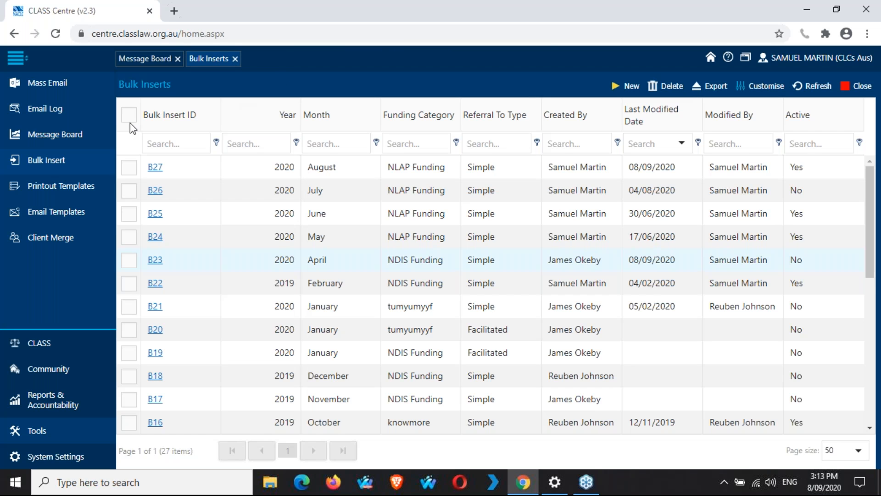
pyautogui.click(88, 190)
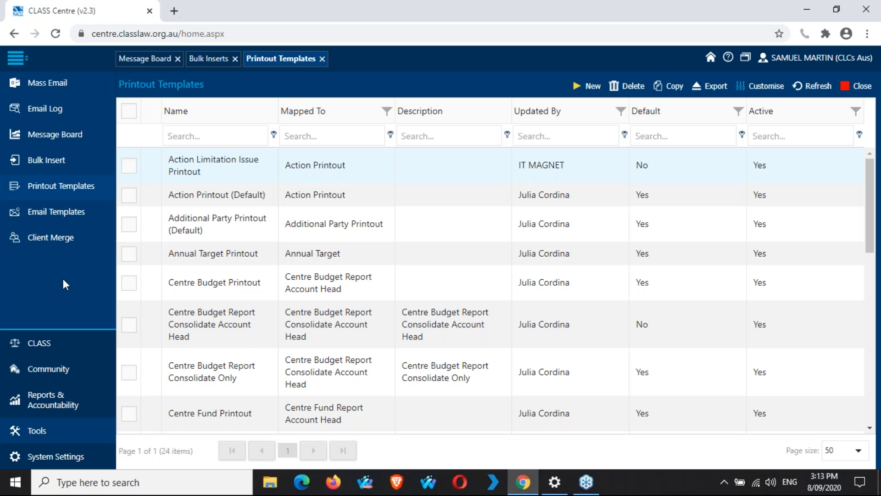
# Step: Scroll the Printout Templates grid and open Copy of Service Printout in the designer
pyautogui.scroll(-1, 178, 303)
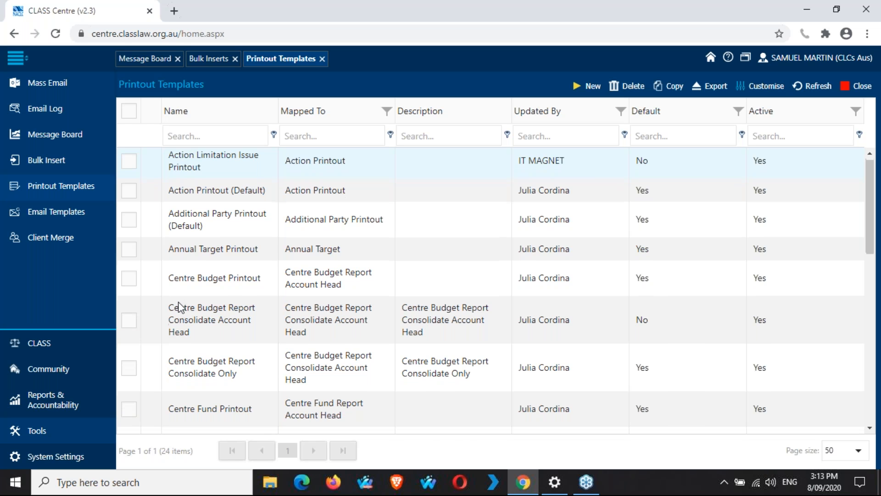
pyautogui.scroll(-2, 179, 307)
pyautogui.scroll(-6, 178, 305)
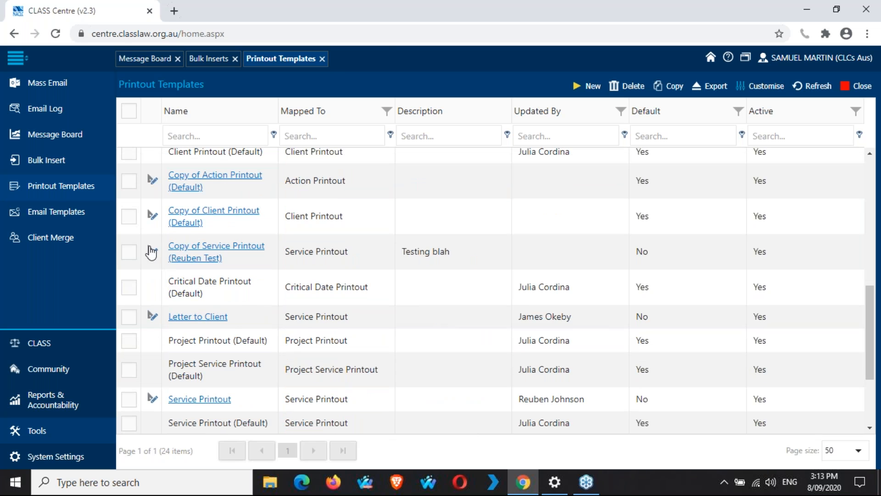
pyautogui.click(152, 252)
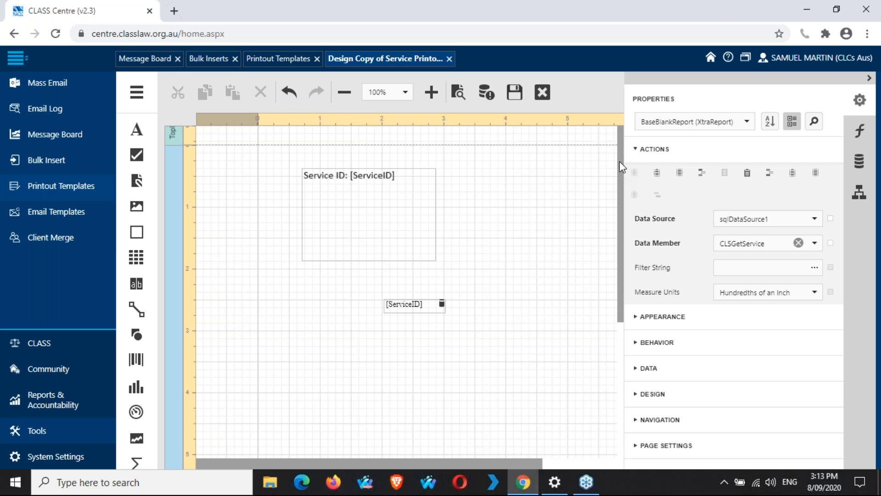
pyautogui.scroll(-1, 620, 168)
pyautogui.scroll(-5, 625, 188)
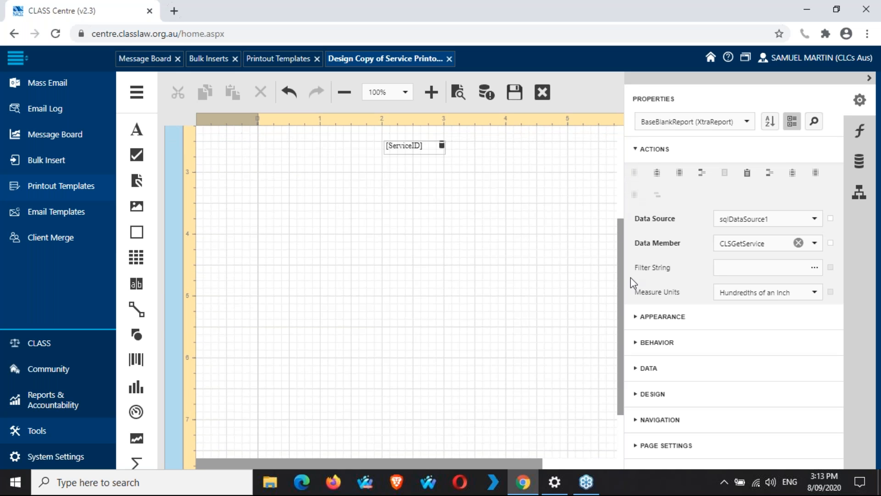
pyautogui.scroll(4, 592, 222)
pyautogui.scroll(2, 608, 179)
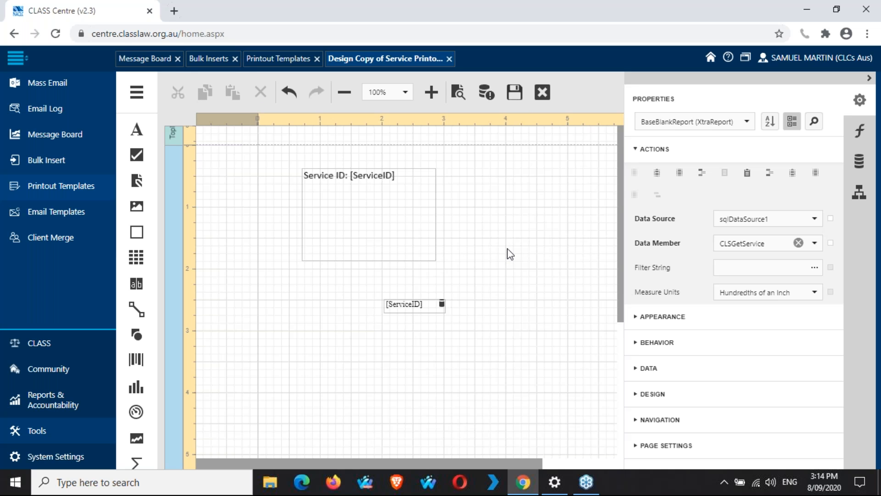
# Step: Collapse the ACTIONS and BEHAVIOR property groups and close the Printout Templates list
pyautogui.click(638, 150)
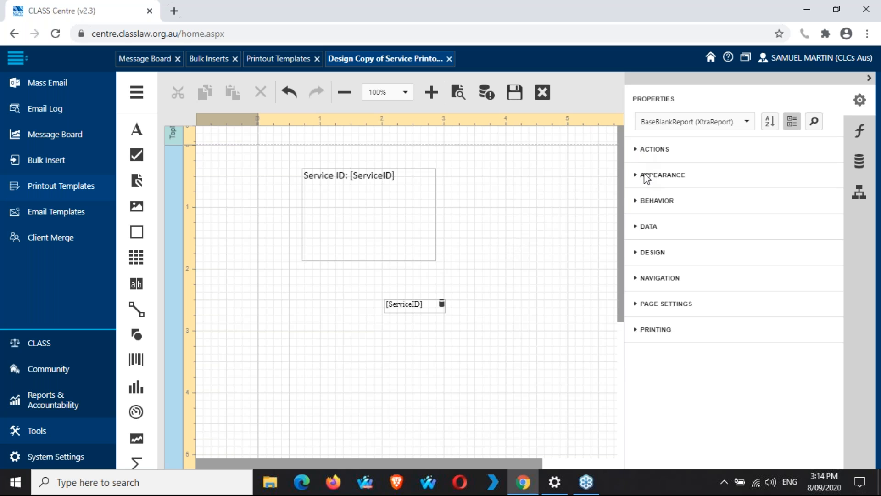
pyautogui.click(636, 202)
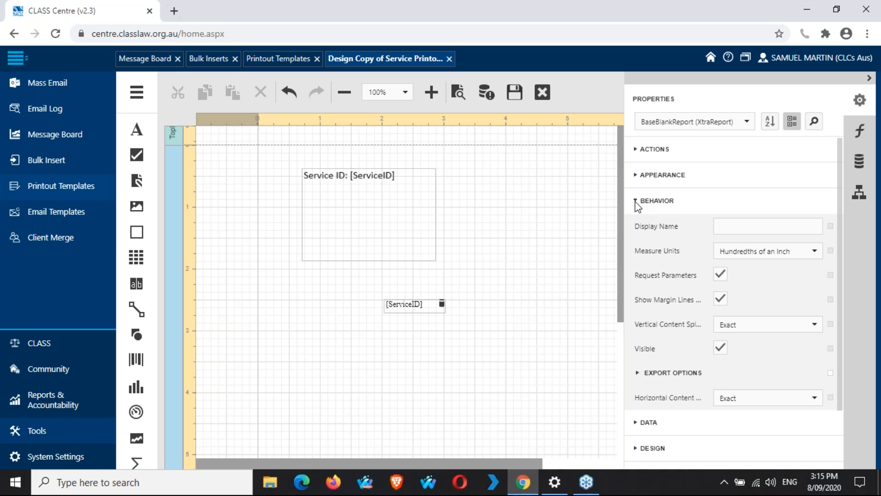
pyautogui.click(637, 202)
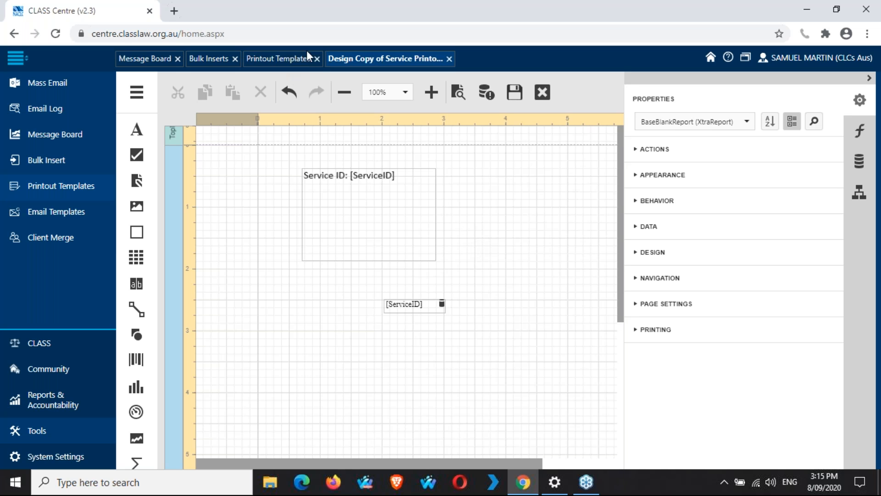
pyautogui.click(322, 59)
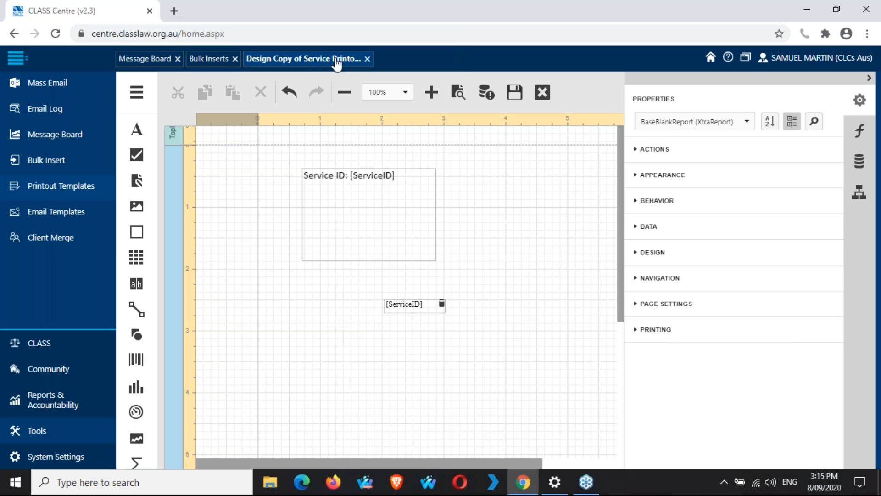
# Step: Close the template designer discarding design changes, and show the Email Templates list
pyautogui.click(369, 58)
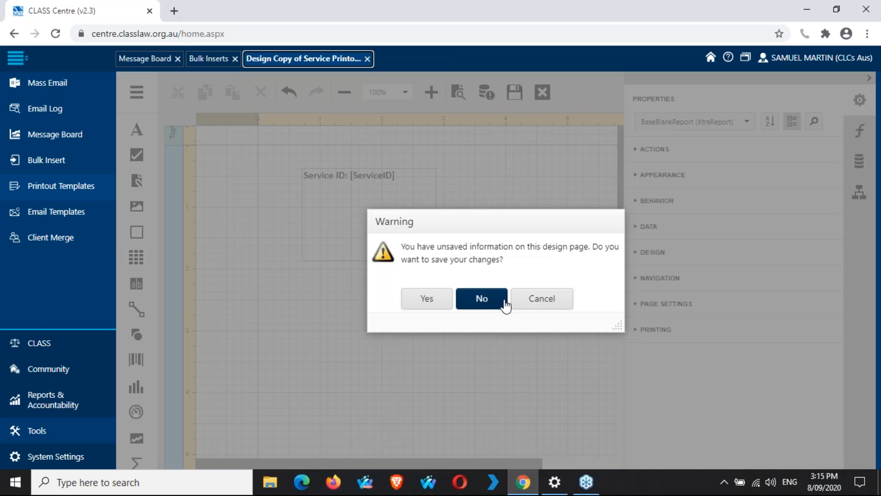
pyautogui.click(506, 304)
pyautogui.click(73, 219)
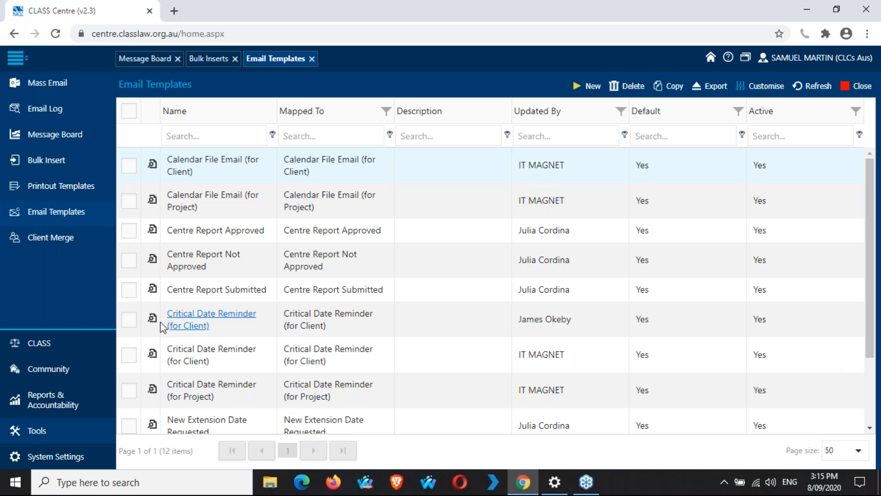
# Step: Preview the Critical Date Reminder (for Client) template, return to the email list, and show Printout Templates
pyautogui.click(153, 321)
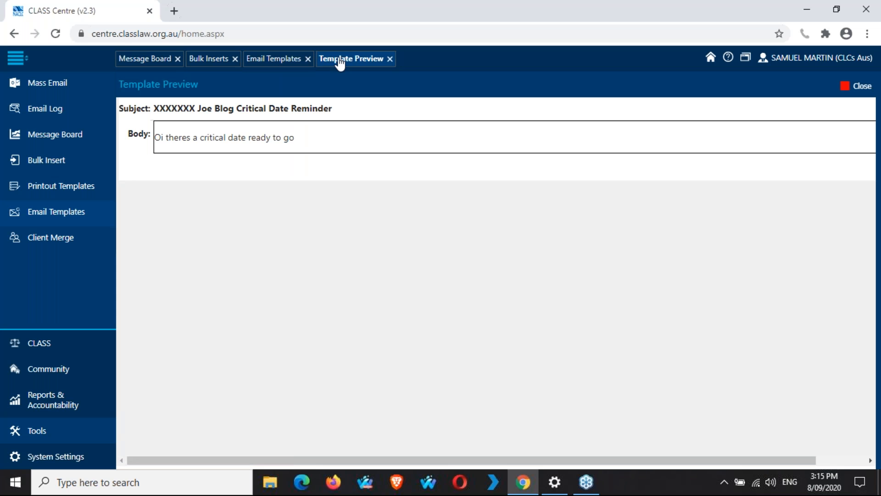
pyautogui.click(390, 59)
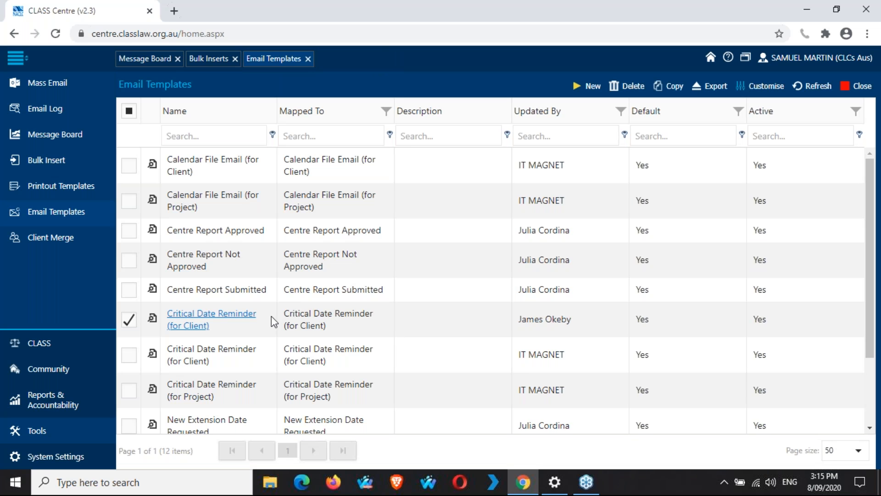
pyautogui.click(235, 322)
pyautogui.click(278, 68)
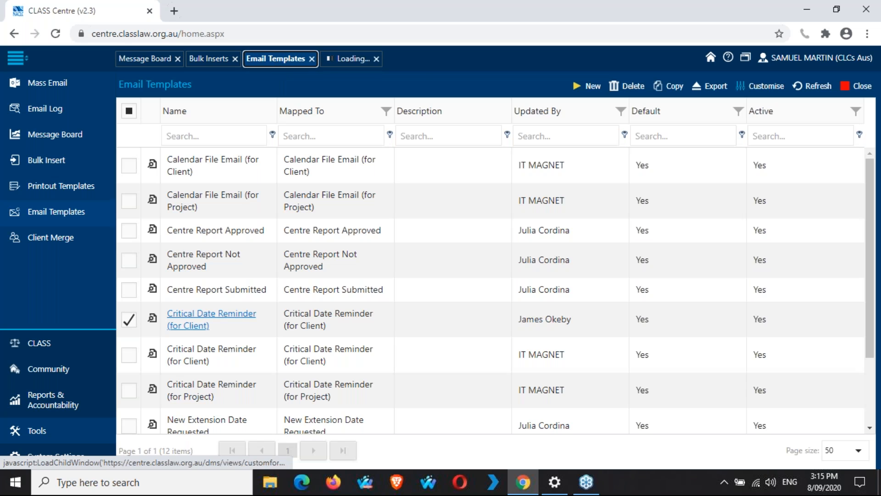
pyautogui.click(69, 187)
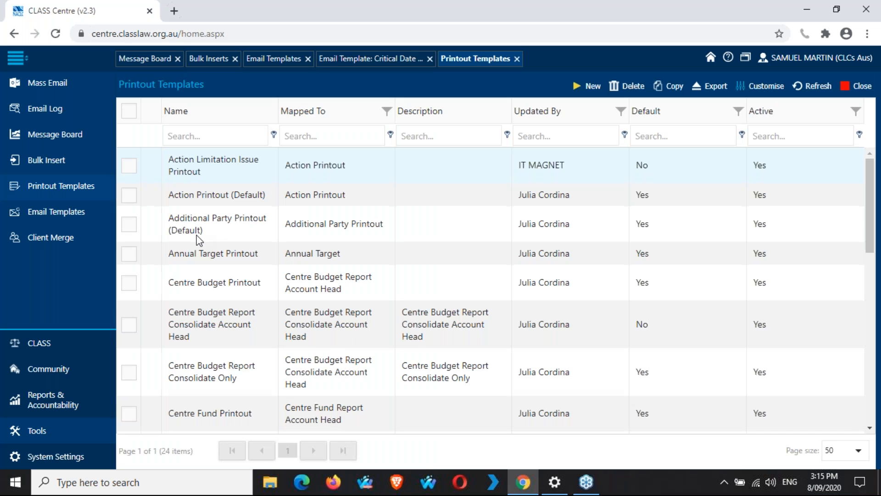
# Step: Scroll the Printout Templates list, then return to the 12-template Email Templates list
pyautogui.scroll(-9, 196, 235)
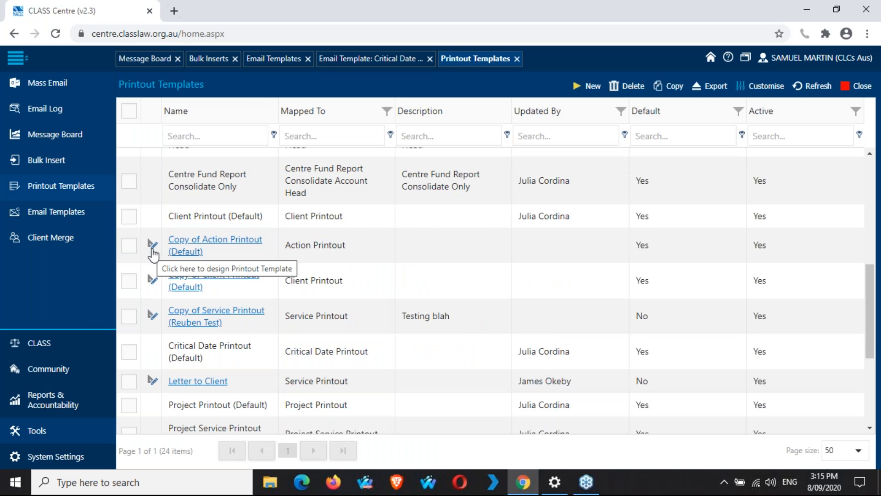
pyautogui.click(283, 62)
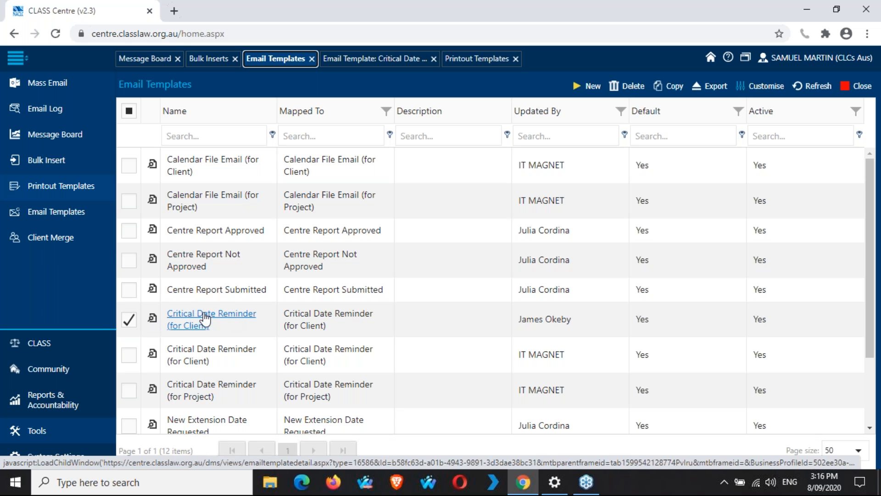
# Step: Bring up the Critical Date Reminder form, close Printout Templates, and set the sender profile to the test sender
pyautogui.click(419, 61)
pyautogui.click(520, 58)
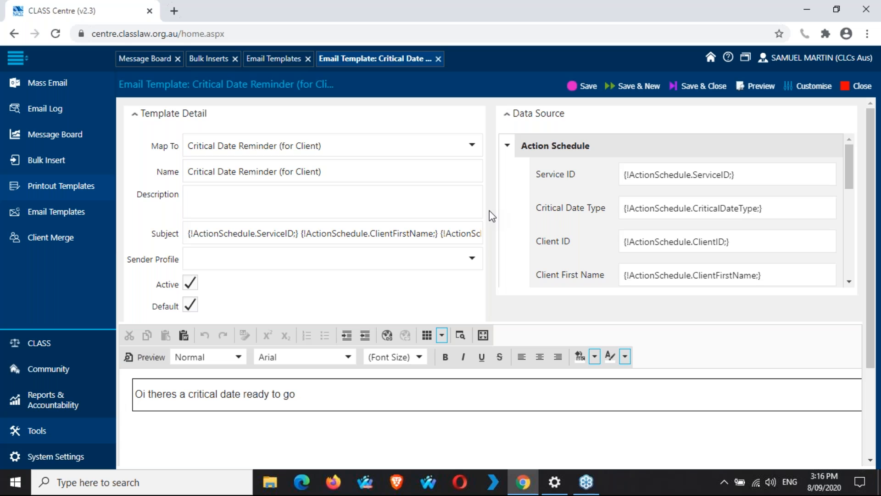
pyautogui.click(472, 259)
pyautogui.click(412, 300)
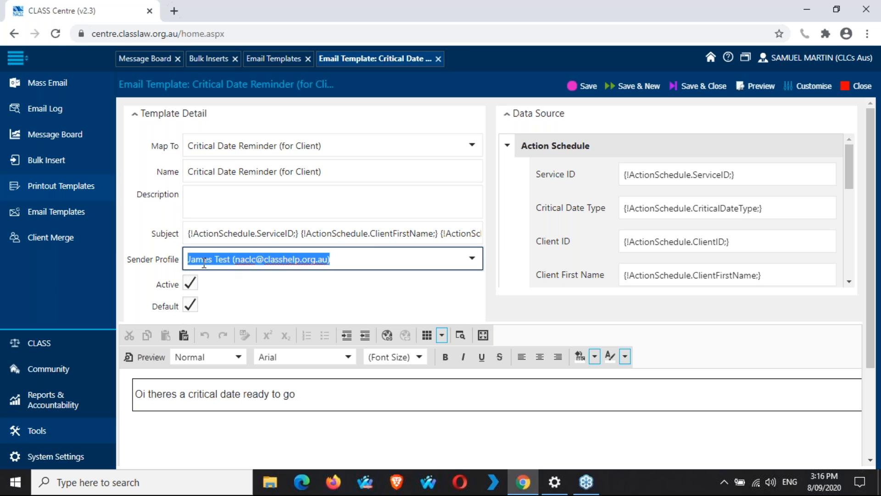
pyautogui.click(491, 261)
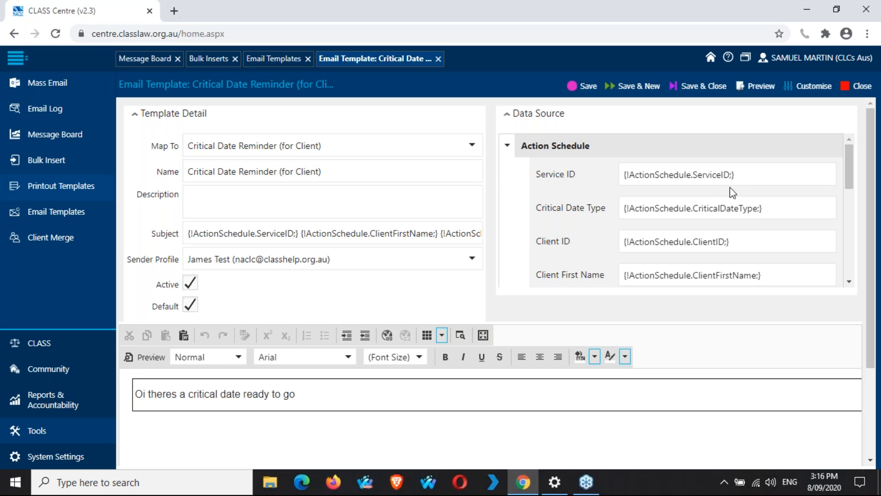
# Step: Paste the ClientFirstName merge field below 'Oi theres a critical date ready to go'
pyautogui.moveTo(753, 173); pyautogui.dragTo(602, 179)
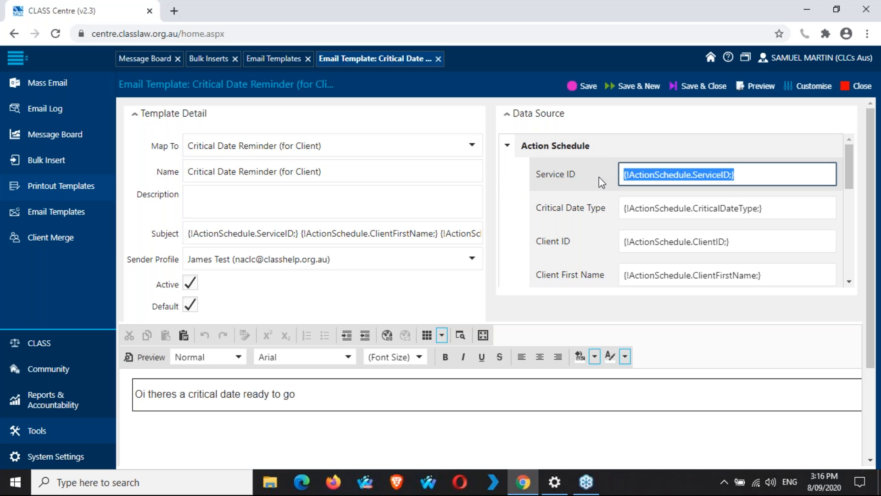
pyautogui.scroll(-2, 509, 182)
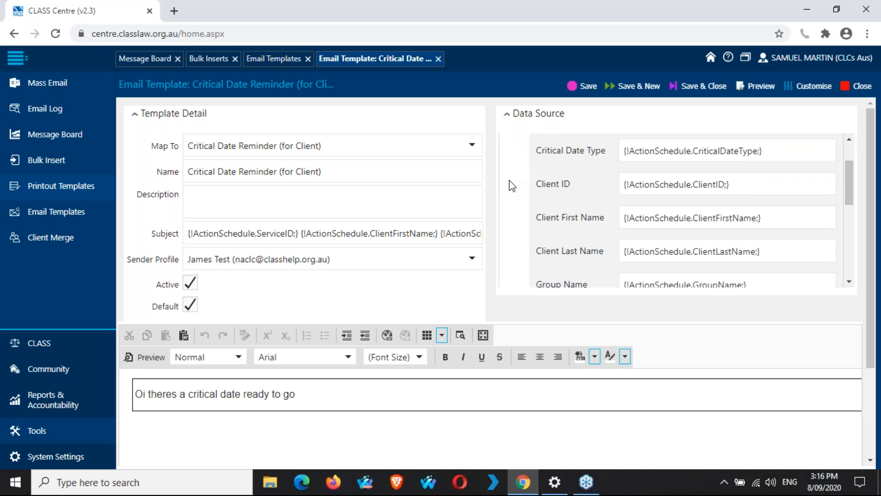
pyautogui.click(321, 434)
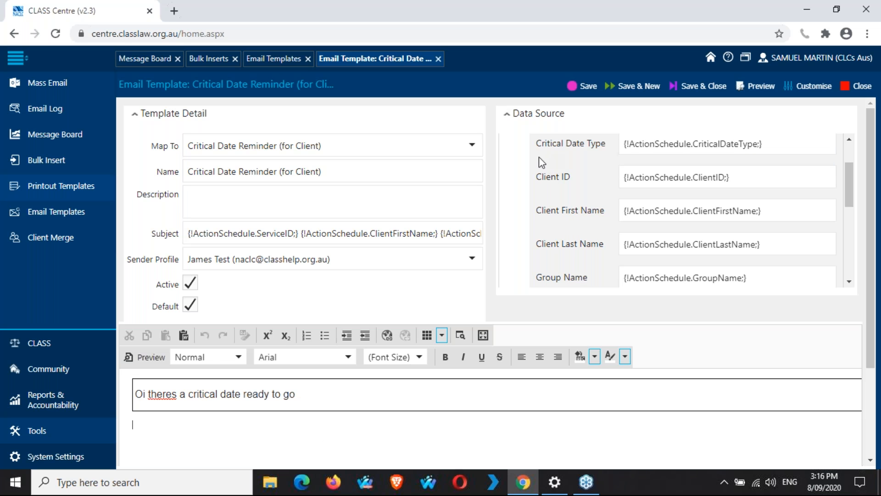
pyautogui.scroll(-6, 518, 181)
pyautogui.scroll(6, 519, 181)
pyautogui.scroll(-2, 519, 181)
pyautogui.moveTo(772, 146); pyautogui.dragTo(716, 148)
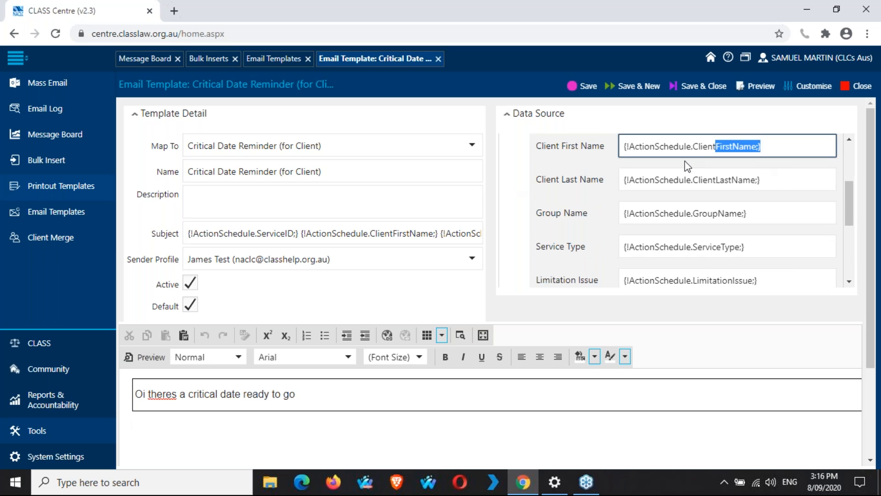
pyautogui.moveTo(620, 146); pyautogui.dragTo(726, 136)
pyautogui.hotkey('ctrl', 'c')
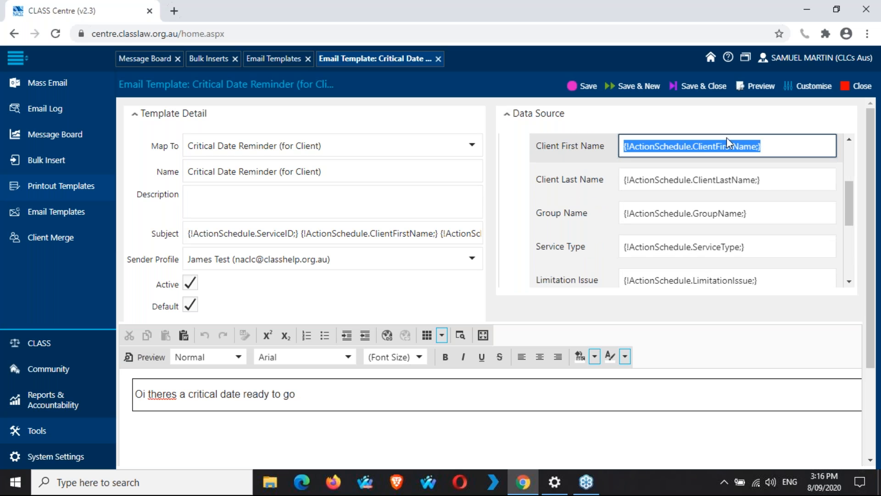
pyautogui.click(338, 435)
pyautogui.hotkey('ctrl', 'v')
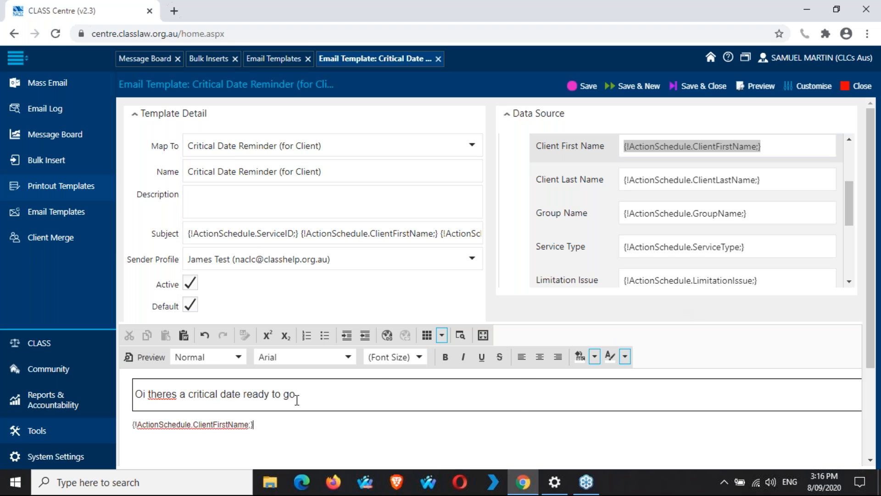
pyautogui.click(332, 390)
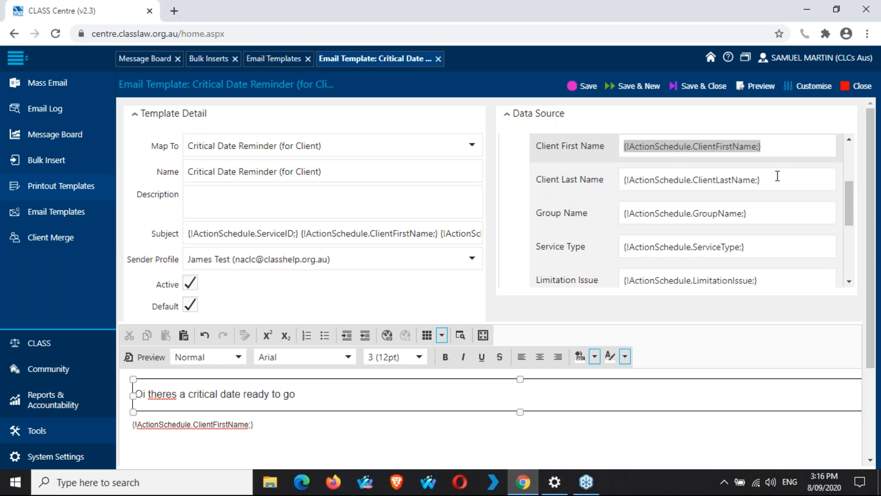
# Step: Paste the ClientLastName merge field right after the first-name field in the body
pyautogui.moveTo(767, 179); pyautogui.dragTo(621, 190)
pyautogui.hotkey('ctrl', 'c')
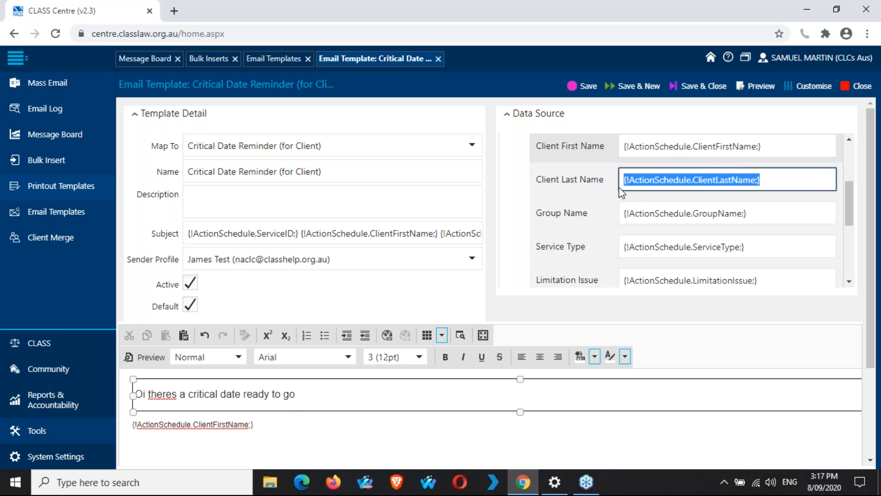
pyautogui.click(356, 421)
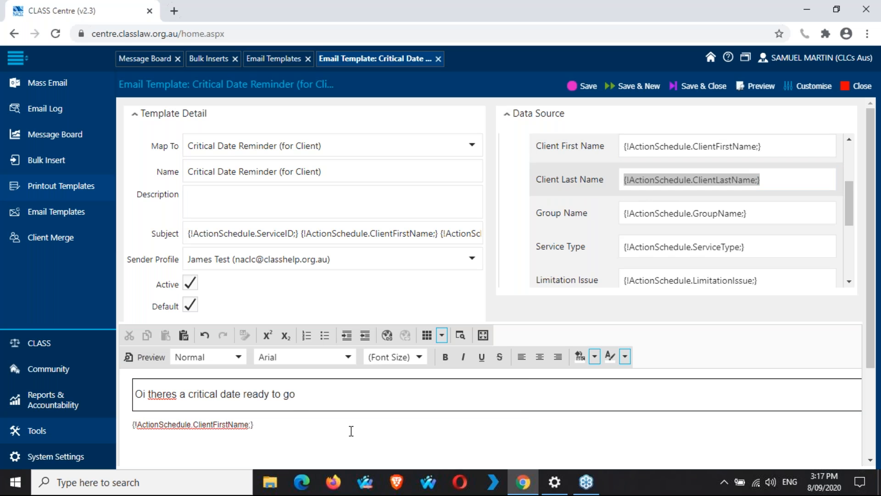
pyautogui.hotkey('ctrl', 'v')
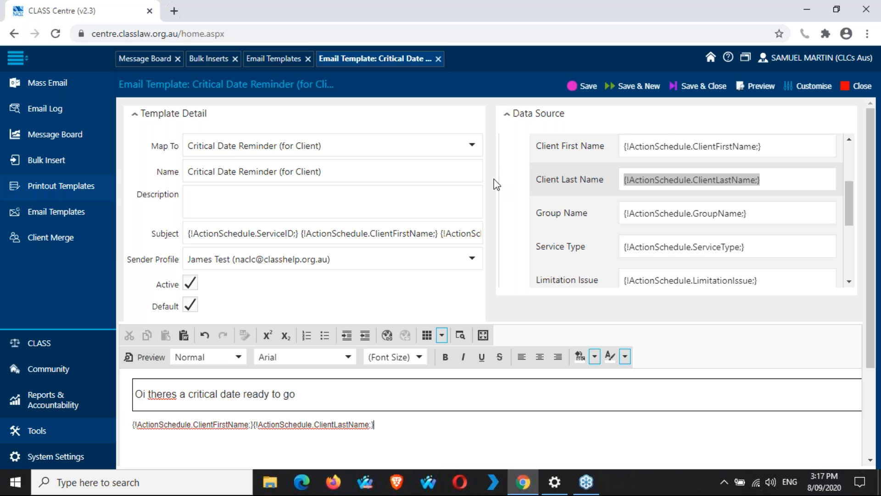
pyautogui.scroll(-1, 533, 218)
pyautogui.scroll(-3, 533, 217)
pyautogui.scroll(5, 533, 217)
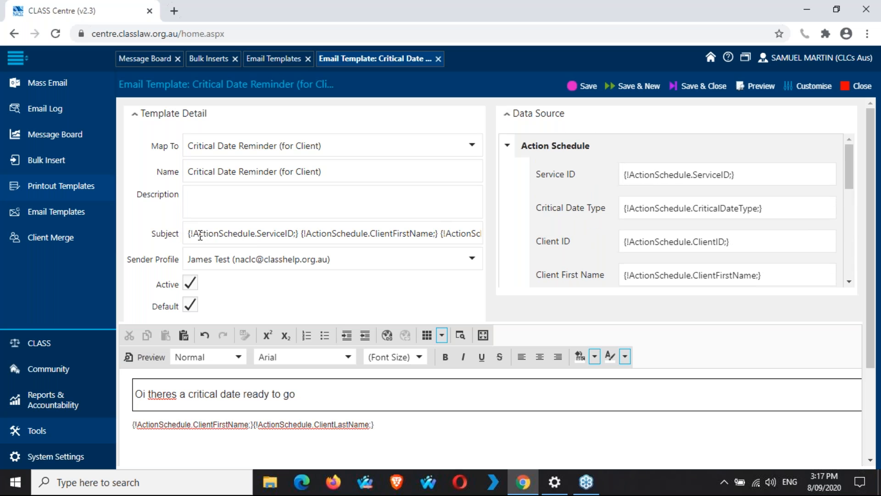
pyautogui.click(266, 234)
pyautogui.click(385, 233)
pyautogui.click(461, 233)
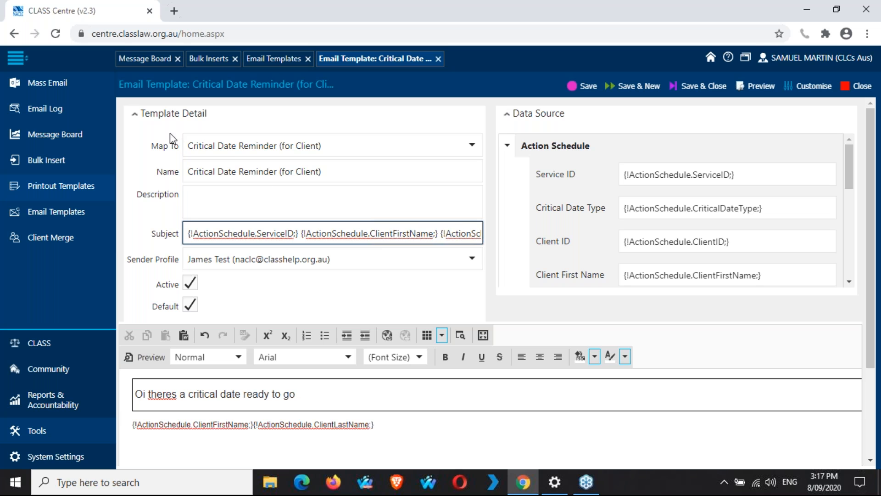
pyautogui.click(473, 147)
pyautogui.click(470, 148)
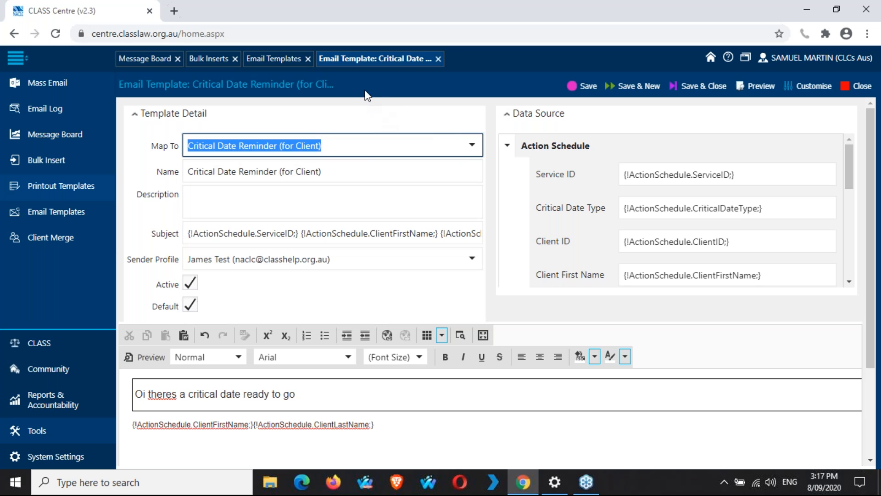
pyautogui.click(471, 147)
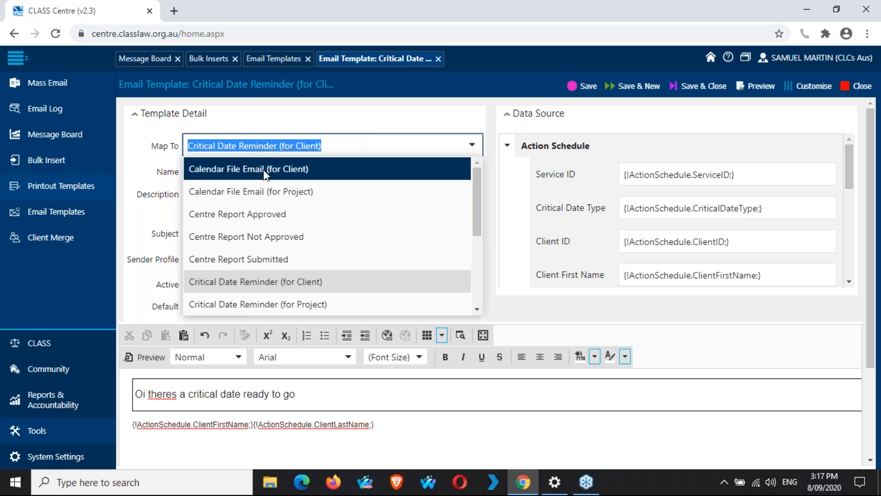
pyautogui.scroll(-1, 402, 279)
pyautogui.scroll(-3, 402, 279)
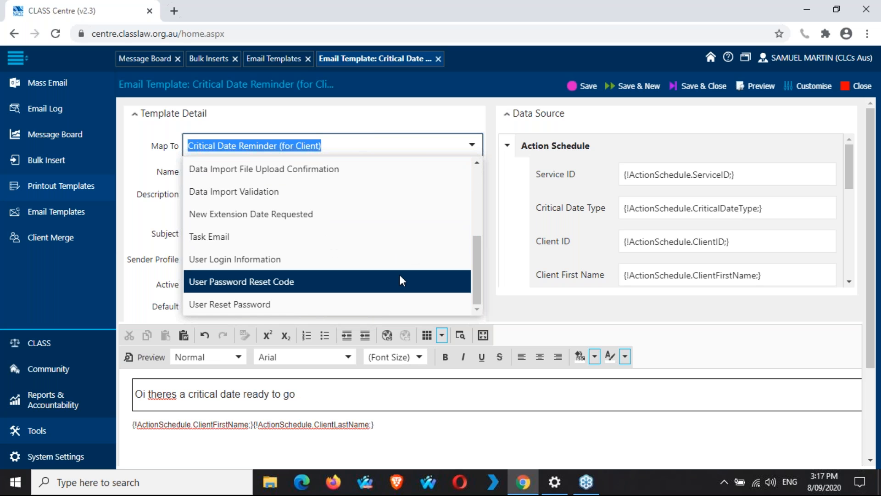
pyautogui.scroll(2, 403, 281)
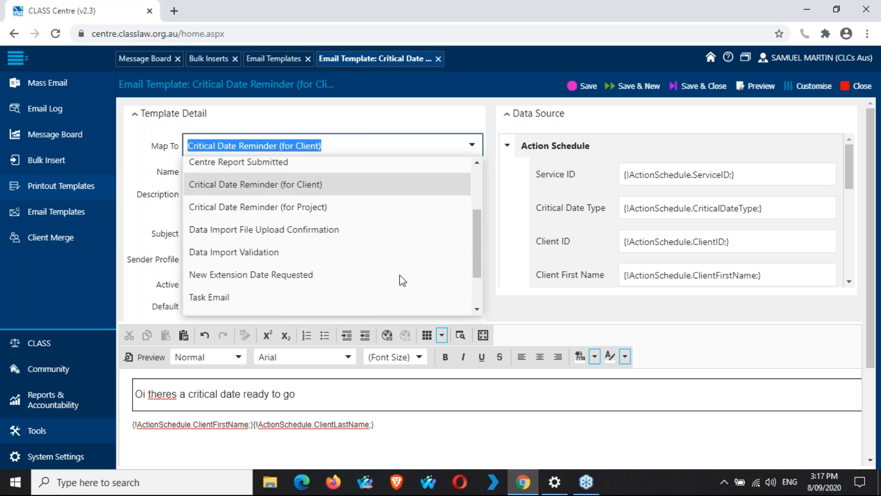
pyautogui.scroll(-2, 395, 294)
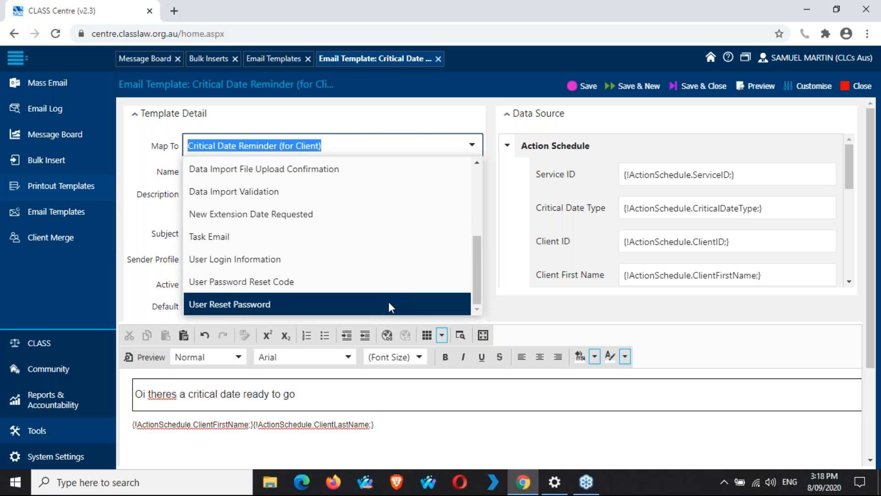
pyautogui.scroll(2, 389, 304)
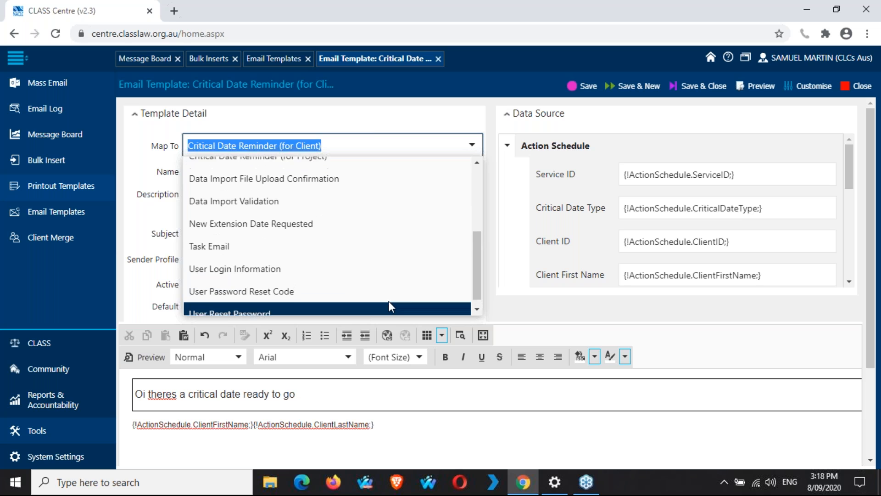
pyautogui.scroll(2, 389, 305)
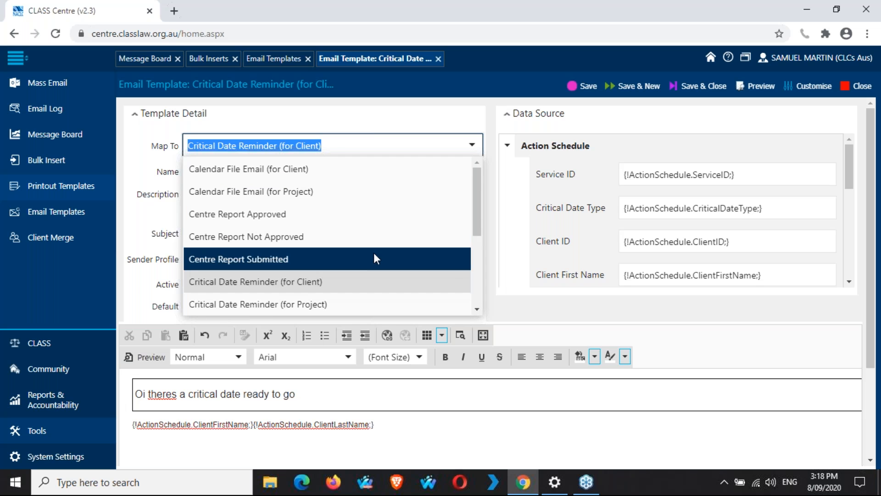
pyautogui.click(368, 279)
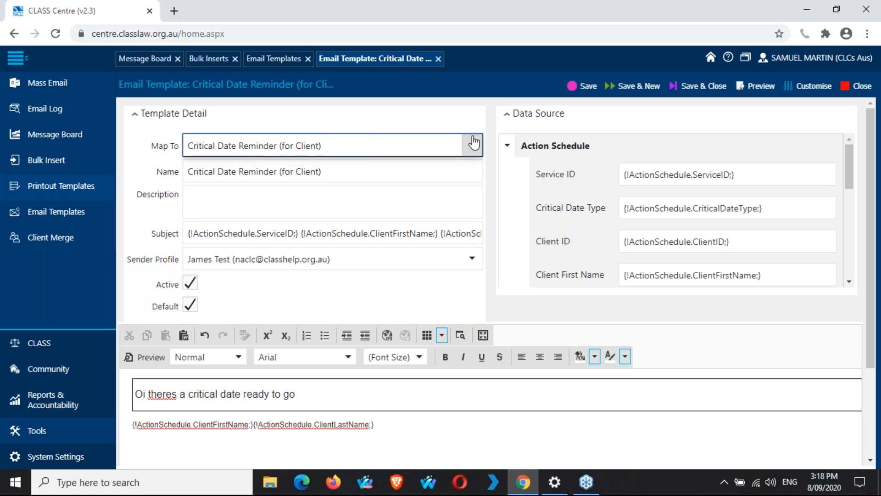
pyautogui.click(472, 145)
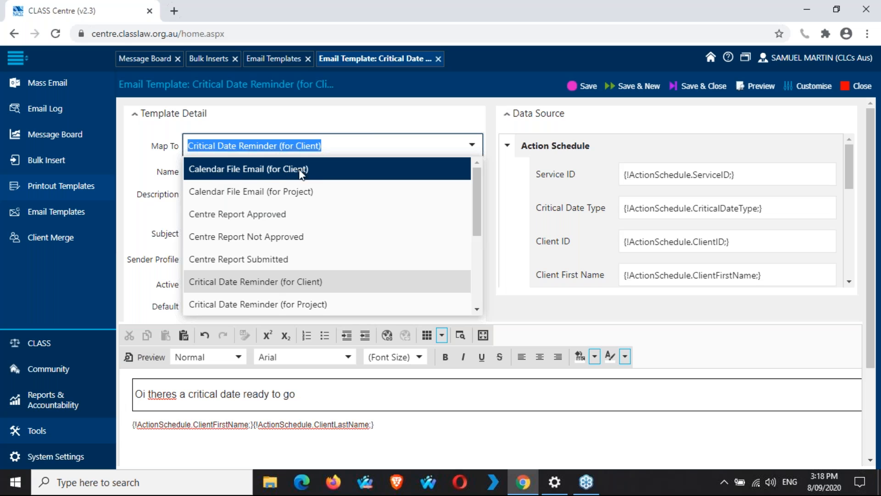
pyautogui.click(473, 146)
pyautogui.click(491, 148)
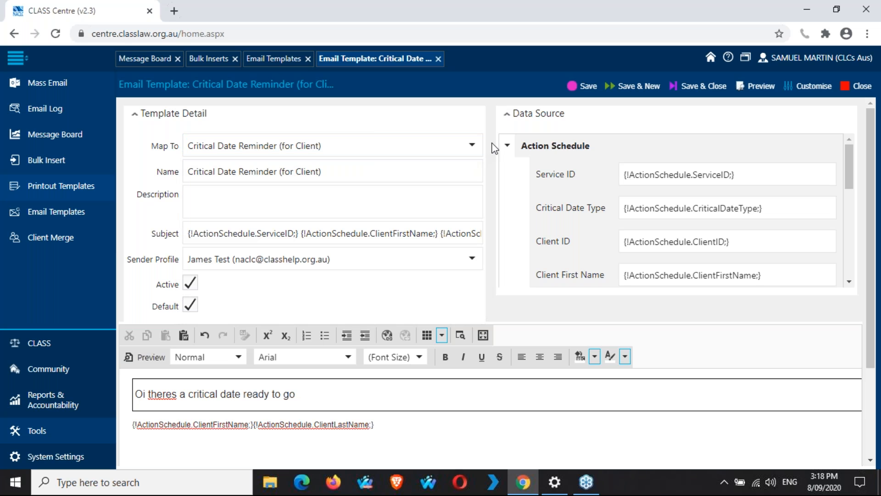
pyautogui.click(285, 171)
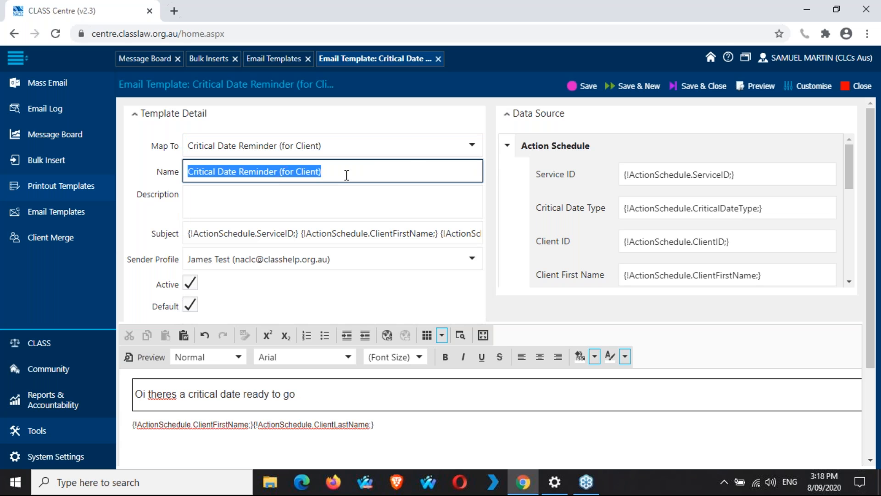
pyautogui.click(490, 173)
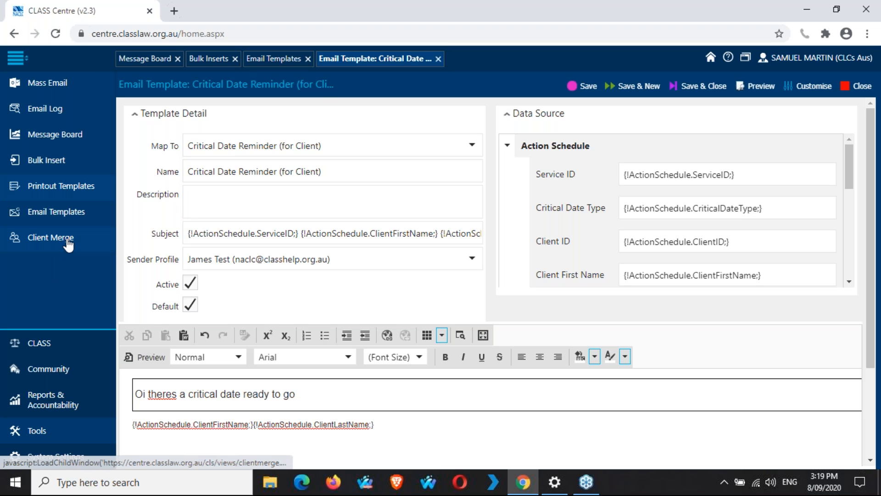
# Step: Close the Email Templates list and the Critical Date Reminder template tab
pyautogui.click(311, 58)
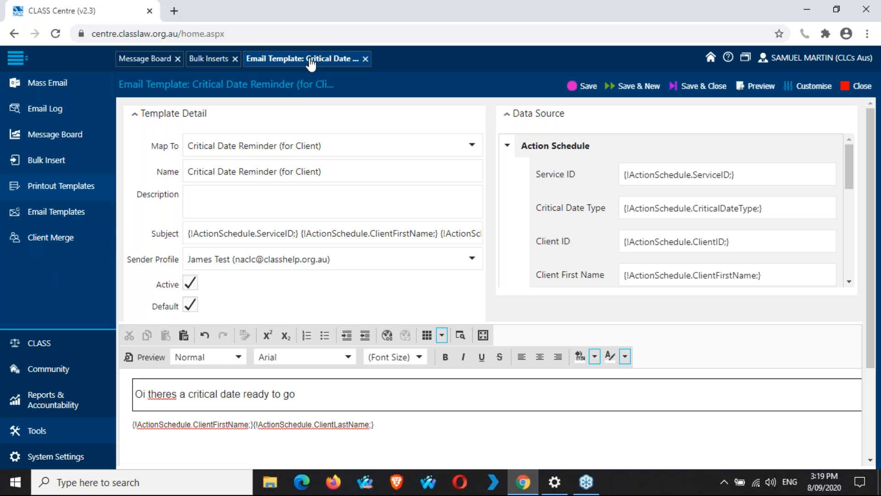
pyautogui.click(365, 58)
# Step: Discard the Critical Date template without saving, close Bulk Inserts, and open Client Merge
pyautogui.click(482, 299)
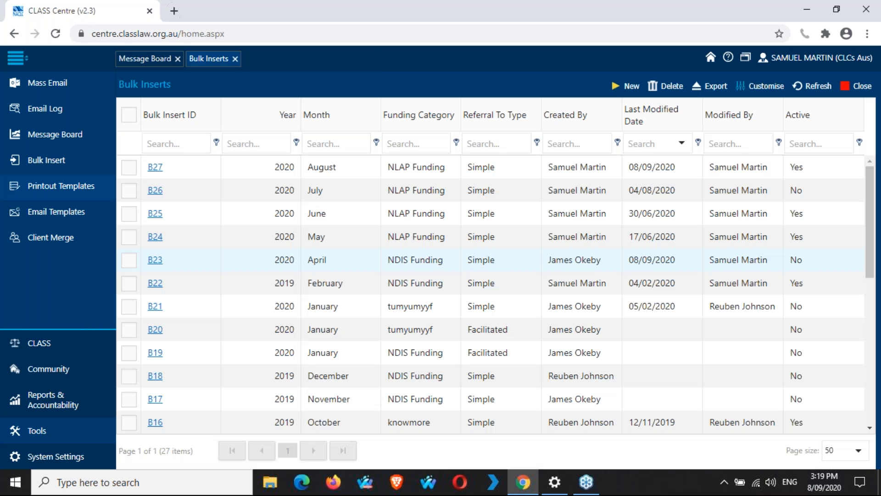
pyautogui.click(238, 58)
pyautogui.click(58, 243)
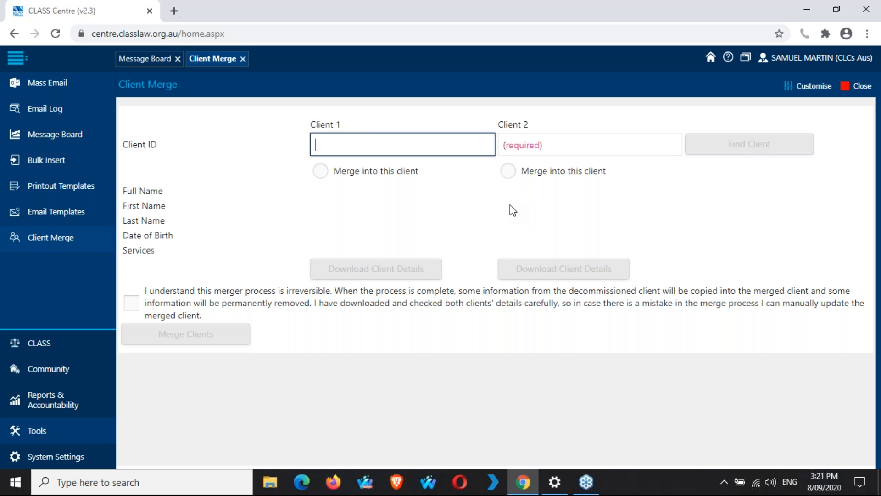
# Step: Enter client IDs C12 and C13 in Client Merge and look them up
pyautogui.write('12')
pyautogui.press('Tab')
pyautogui.write('13')
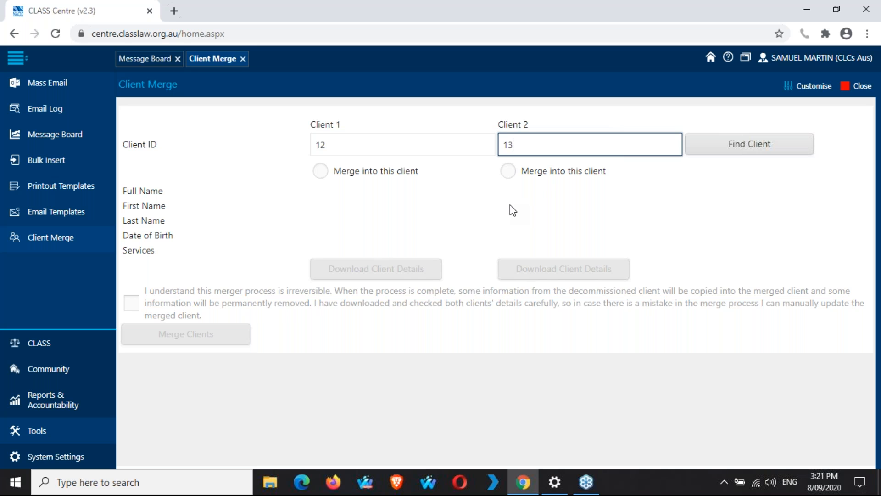
pyautogui.click(782, 159)
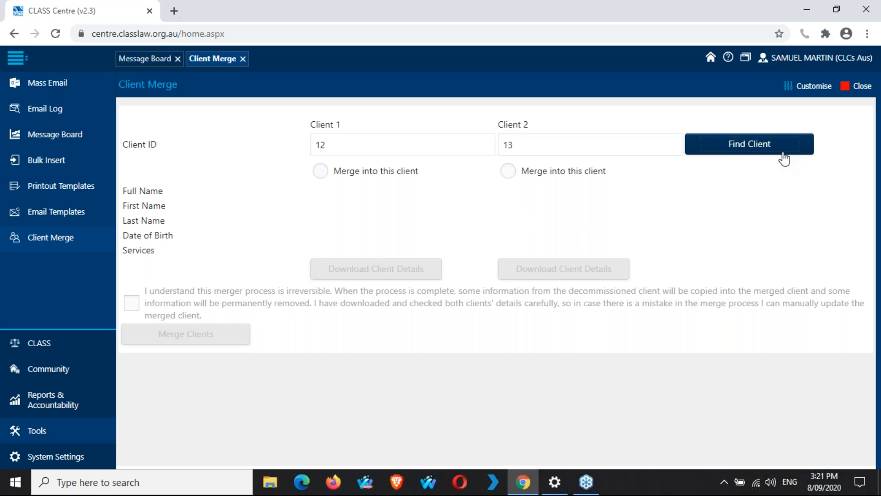
pyautogui.click(329, 152)
pyautogui.press('Home')
pyautogui.write('C')
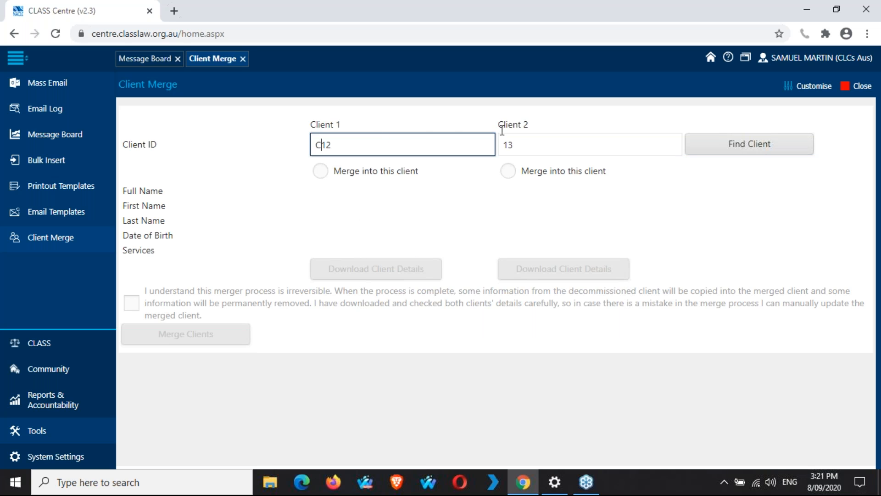
pyautogui.click(507, 145)
pyautogui.write('C')
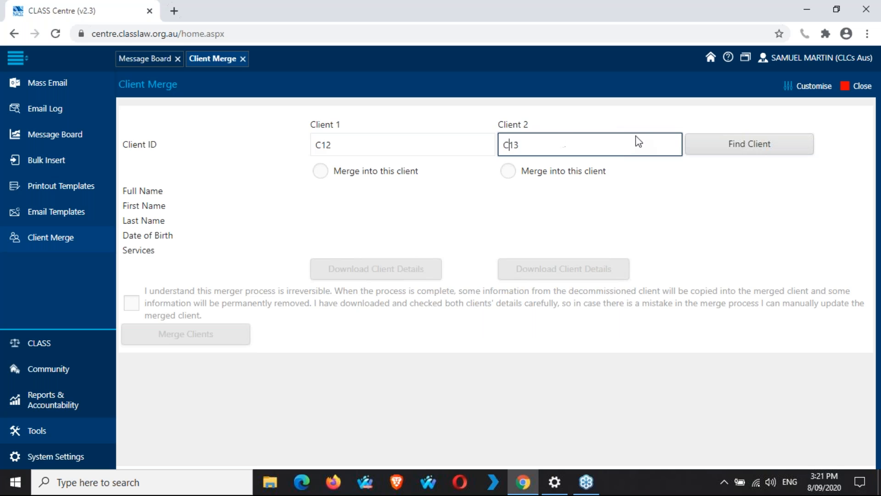
pyautogui.click(750, 148)
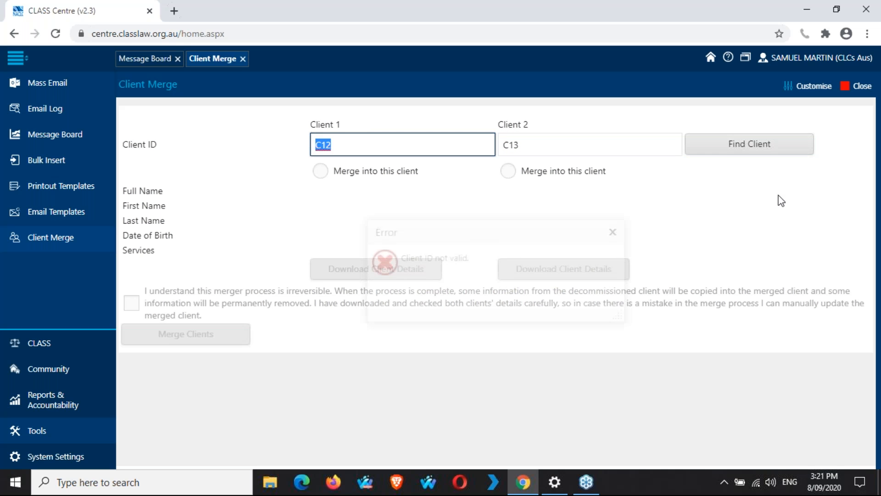
# Step: Dismiss the invalid client ID error and open the Clients search page from the CLASS group
pyautogui.click(612, 232)
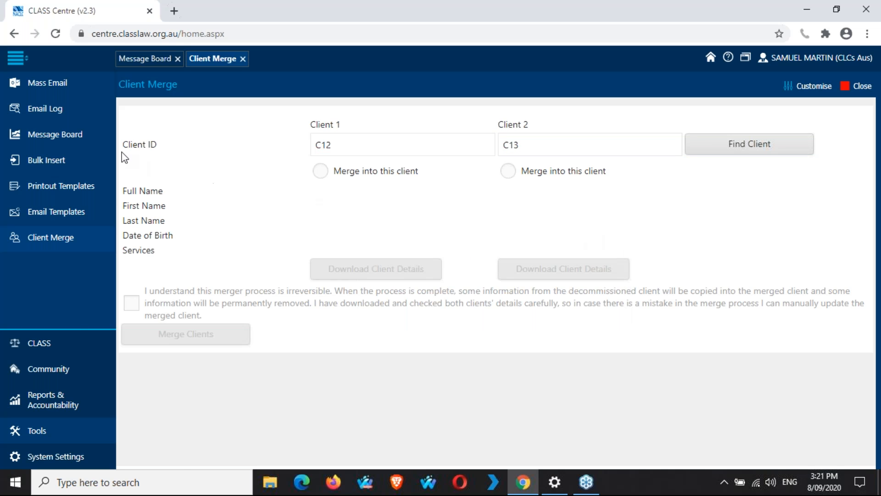
pyautogui.click(66, 344)
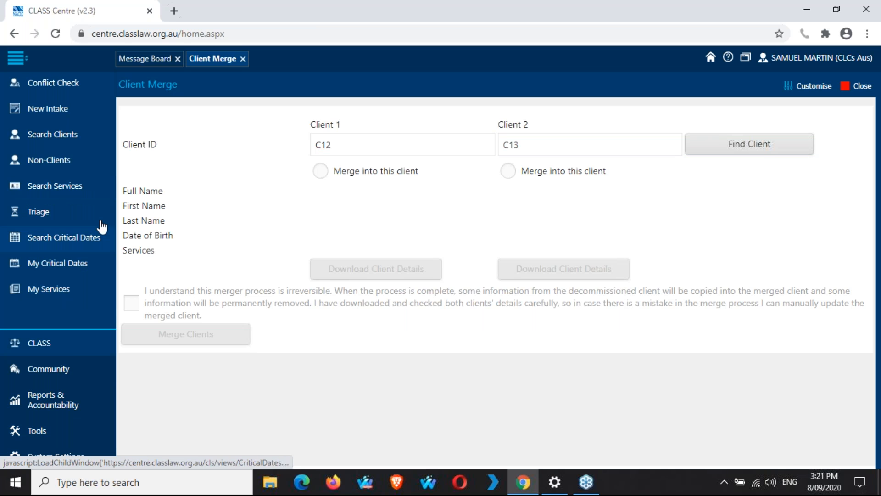
pyautogui.click(88, 139)
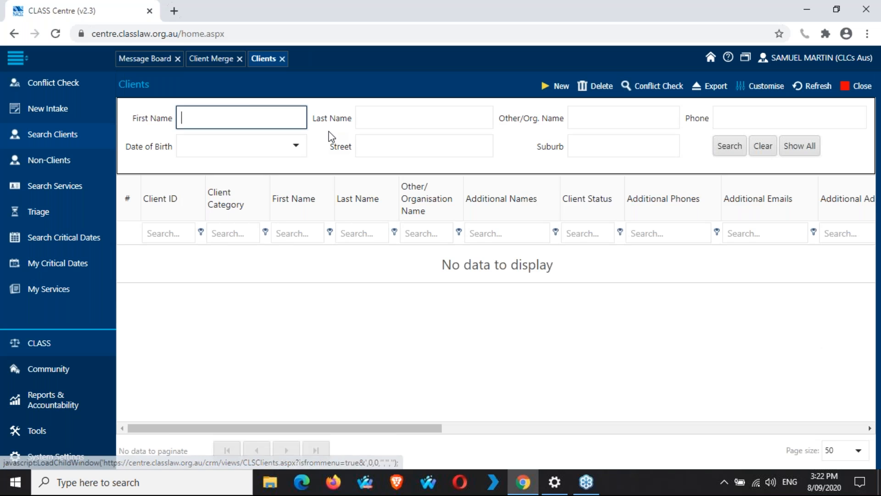
# Step: Search clients by first name 'samuel', then go back to Client Merge
pyautogui.write('samuel')
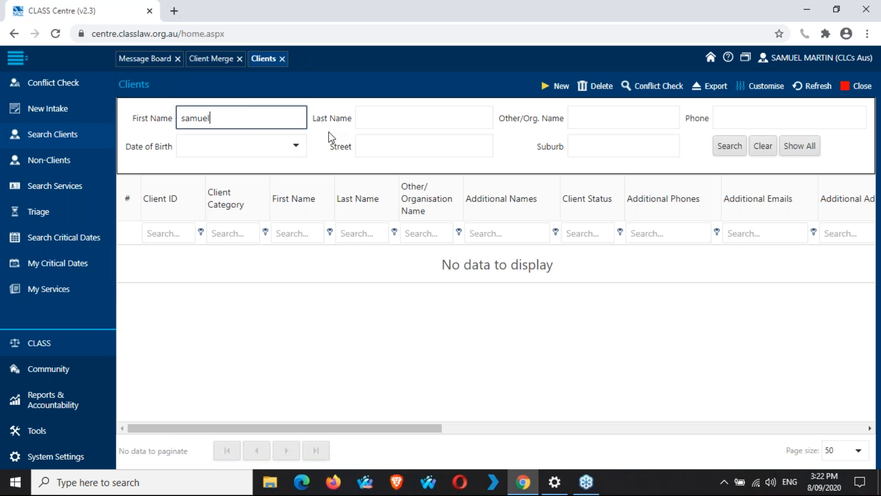
pyautogui.press('Return')
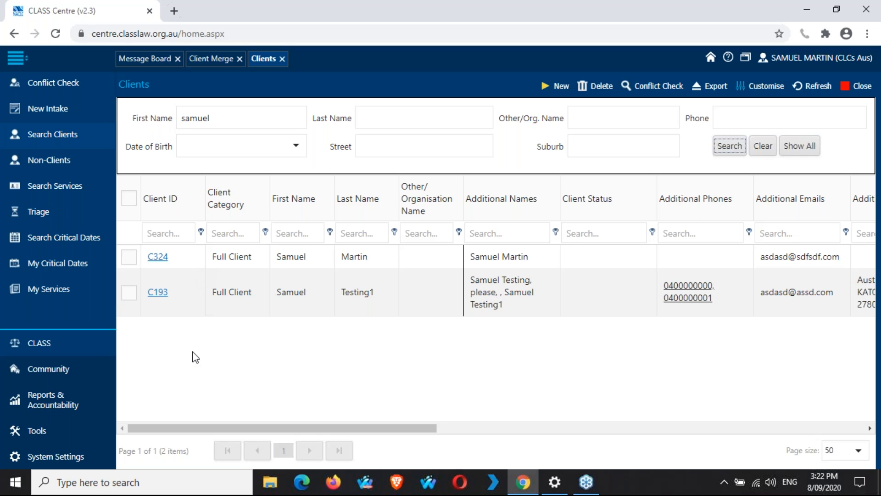
pyautogui.click(217, 63)
# Step: Enter client IDs C324 and C193 and look both clients up
pyautogui.click(373, 144)
pyautogui.doubleClick(378, 141)
pyautogui.click(378, 141)
pyautogui.press('BackSpace')
pyautogui.write('324')
pyautogui.click(579, 141)
pyautogui.press('Left')
pyautogui.write('9')
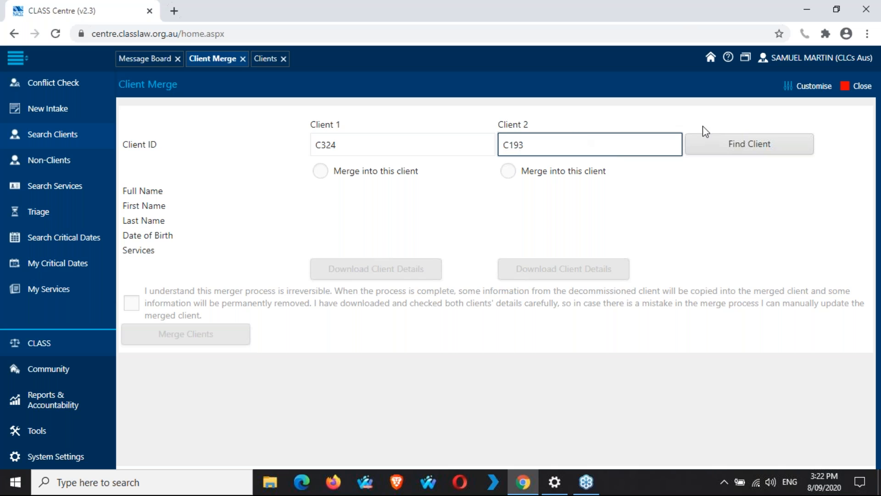
pyautogui.click(768, 145)
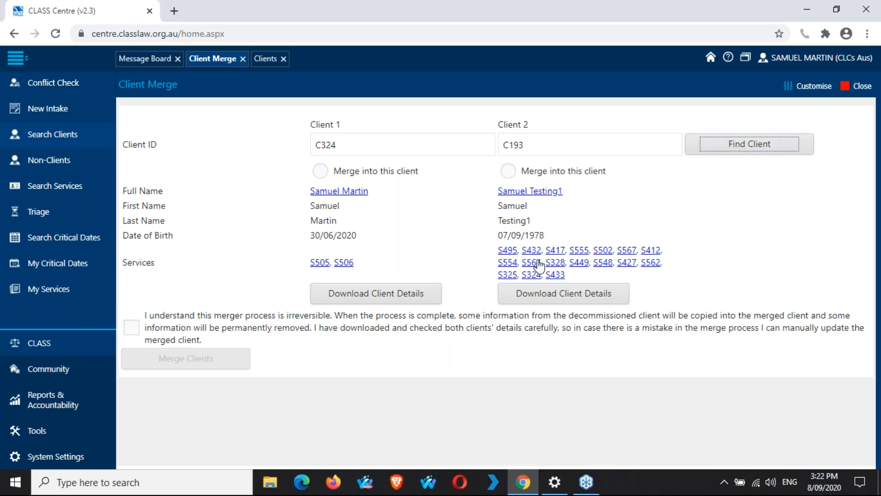
# Step: Download client C324's details as ClientDetail_C324.pdf
pyautogui.click(408, 296)
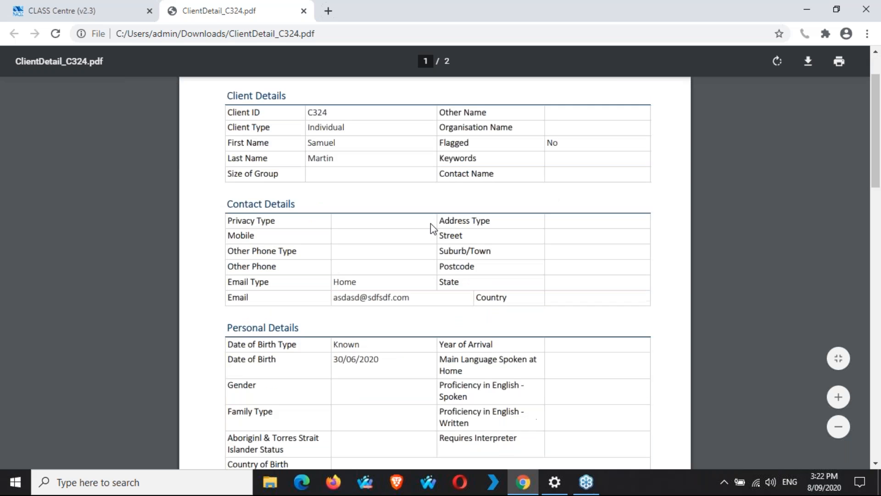
# Step: Scroll through ClientDetail_C324.pdf, then close it to return to Client Merge
pyautogui.scroll(-12, 431, 223)
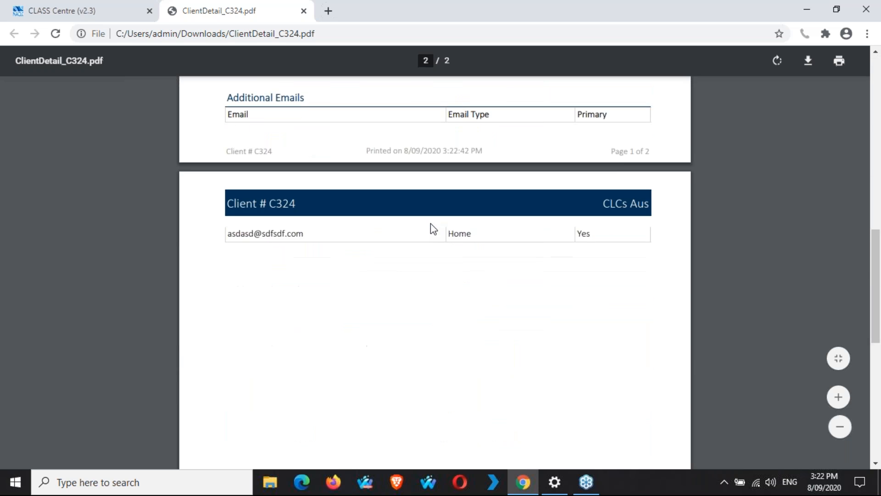
pyautogui.scroll(-2, 430, 223)
pyautogui.scroll(6, 431, 223)
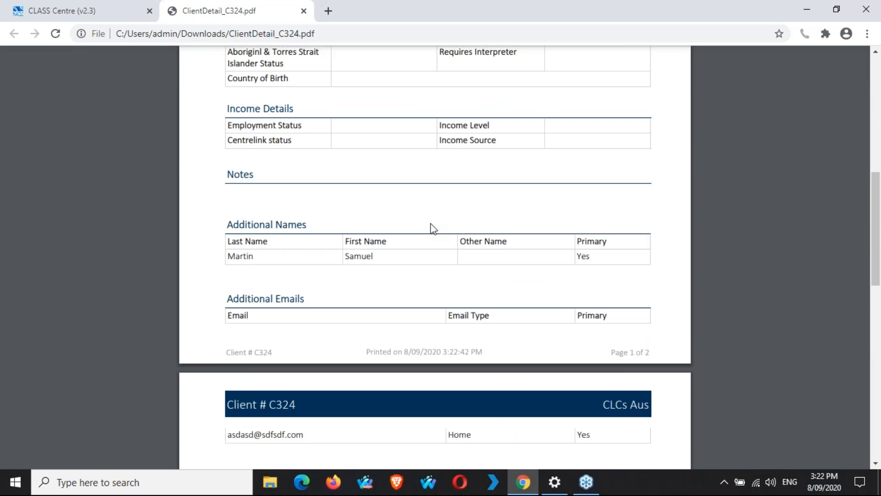
pyautogui.scroll(2, 430, 223)
pyautogui.scroll(-4, 431, 224)
pyautogui.scroll(1, 430, 224)
pyautogui.scroll(1, 430, 223)
pyautogui.scroll(3, 430, 223)
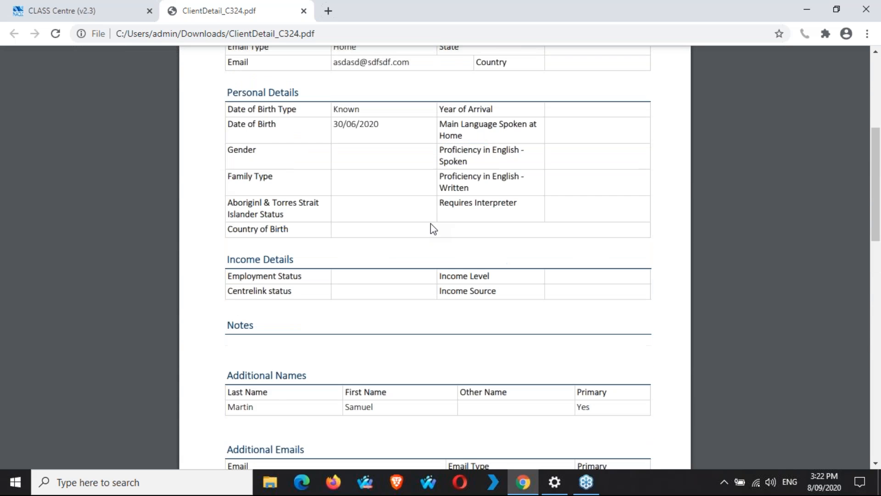
pyautogui.scroll(5, 431, 223)
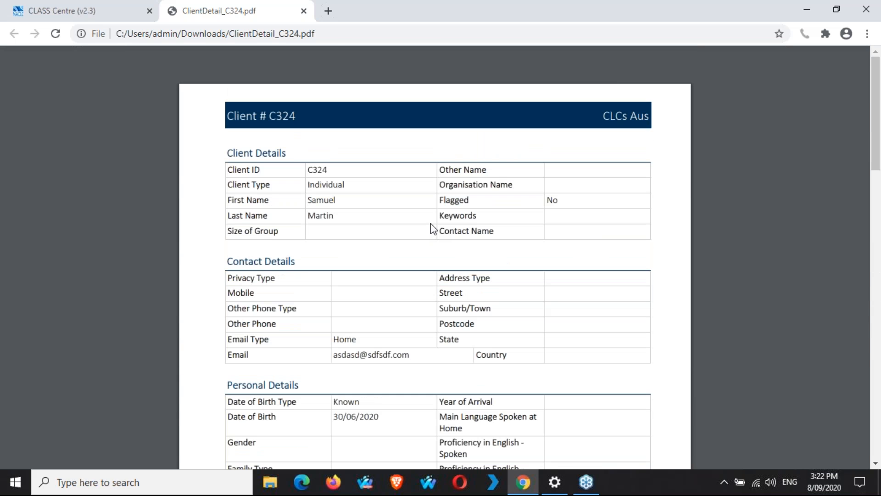
pyautogui.click(304, 11)
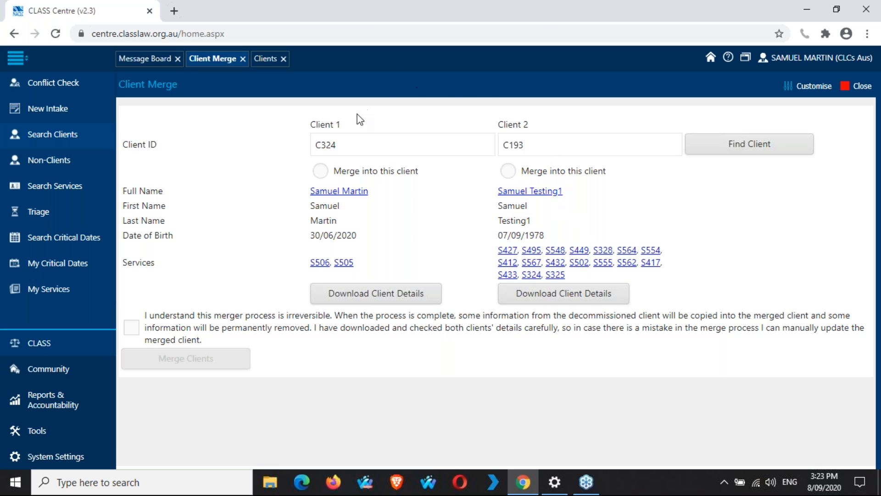
# Step: Choose C324 as the client to merge into and tick the irreversible-merge acknowledgement
pyautogui.click(325, 171)
pyautogui.click(133, 331)
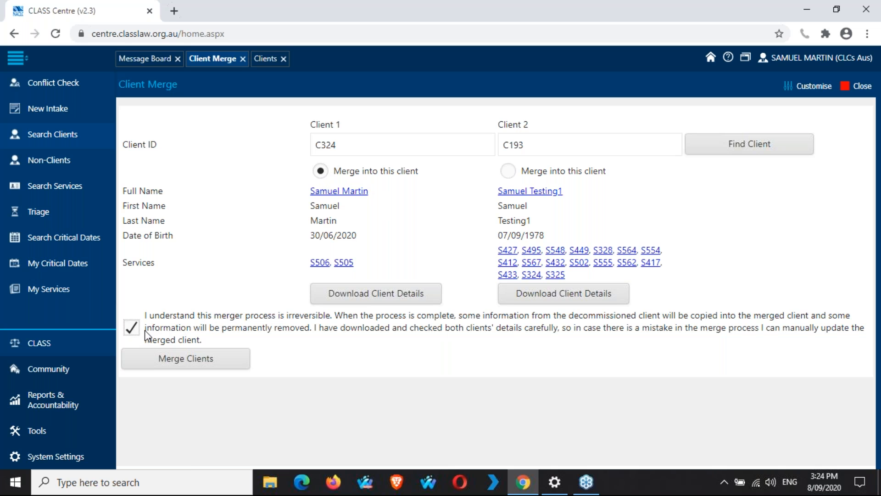
# Step: Confirm and run the irreversible merge of client C193 into C324
pyautogui.click(171, 359)
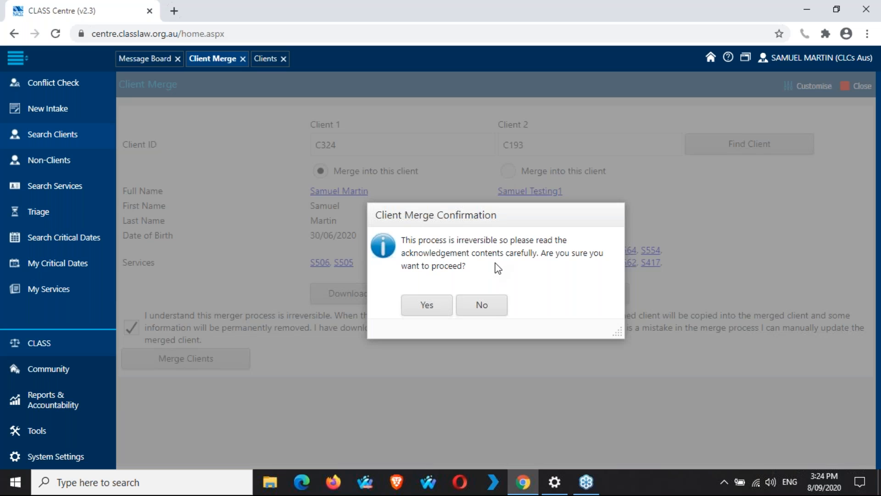
pyautogui.doubleClick(523, 253)
pyautogui.click(539, 273)
pyautogui.click(414, 310)
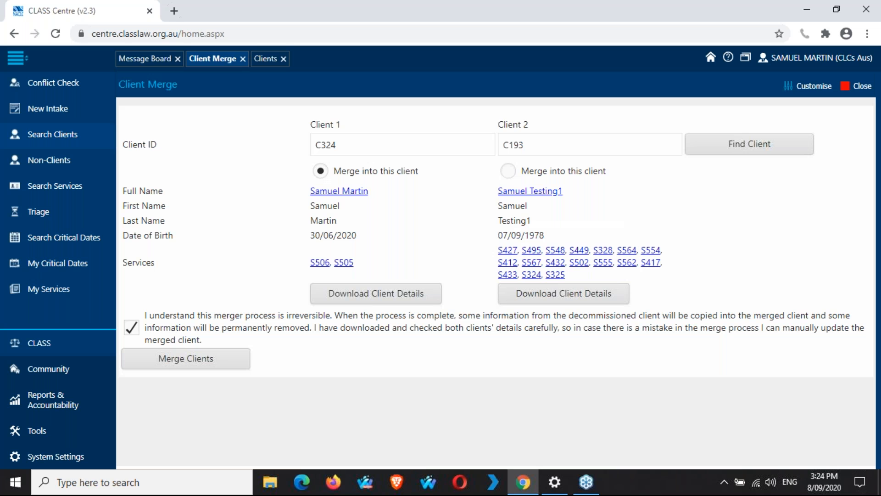
pyautogui.click(511, 287)
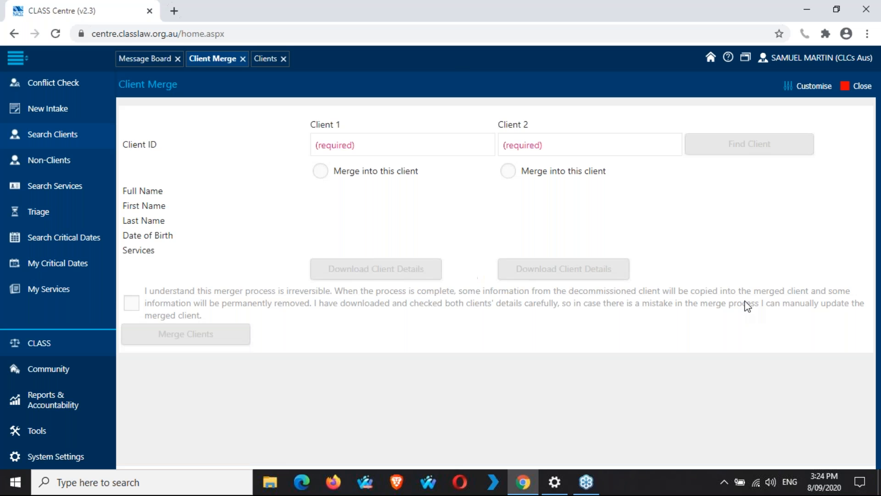
# Step: Dismiss the merge success message, refresh the Clients search, and open client C324's details
pyautogui.click(614, 234)
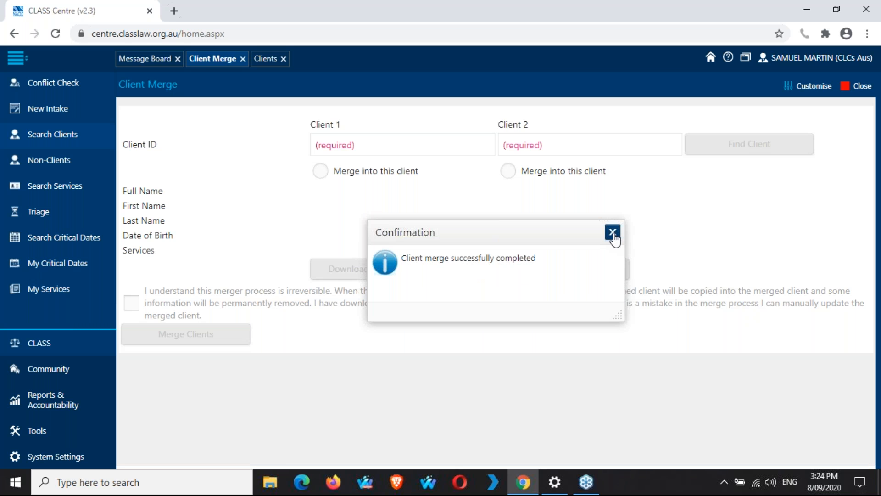
pyautogui.click(271, 59)
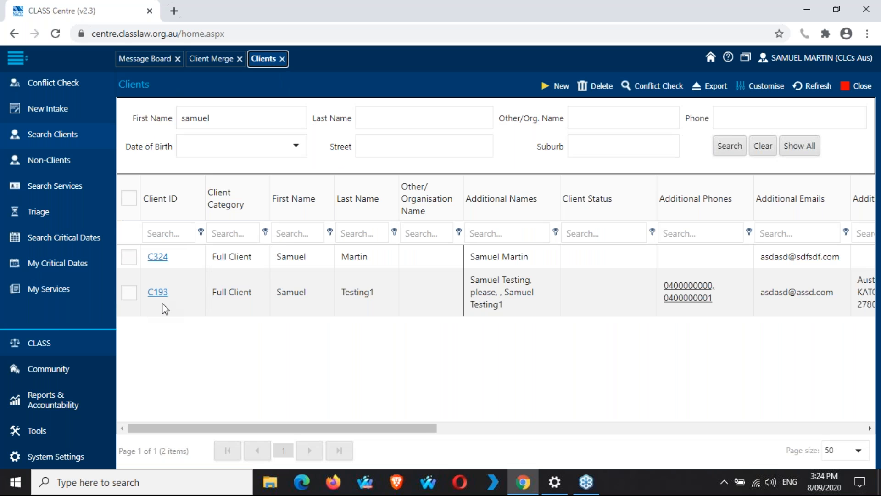
pyautogui.click(815, 92)
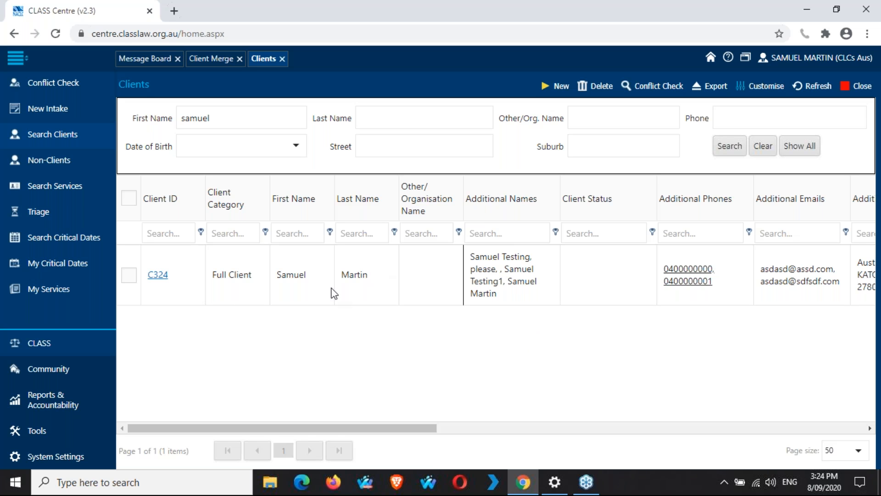
pyautogui.click(154, 277)
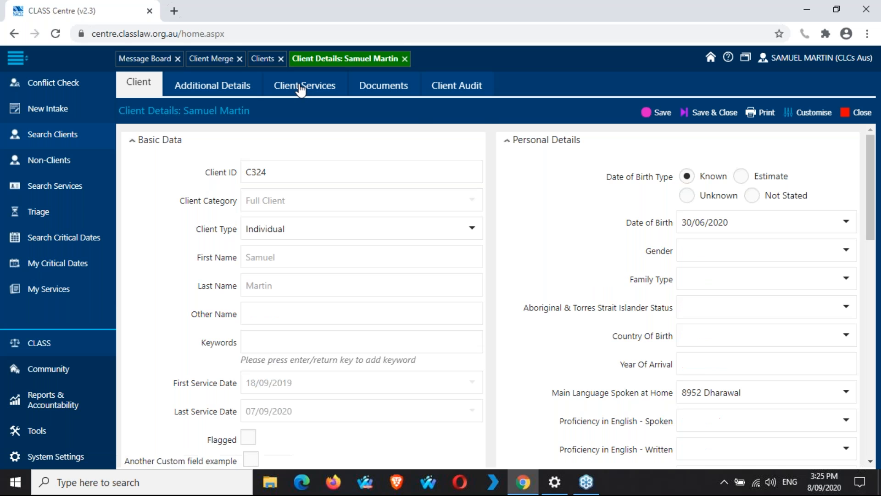
# Step: Show C324's Client Services and scroll through all 19 services, down to S324
pyautogui.click(301, 88)
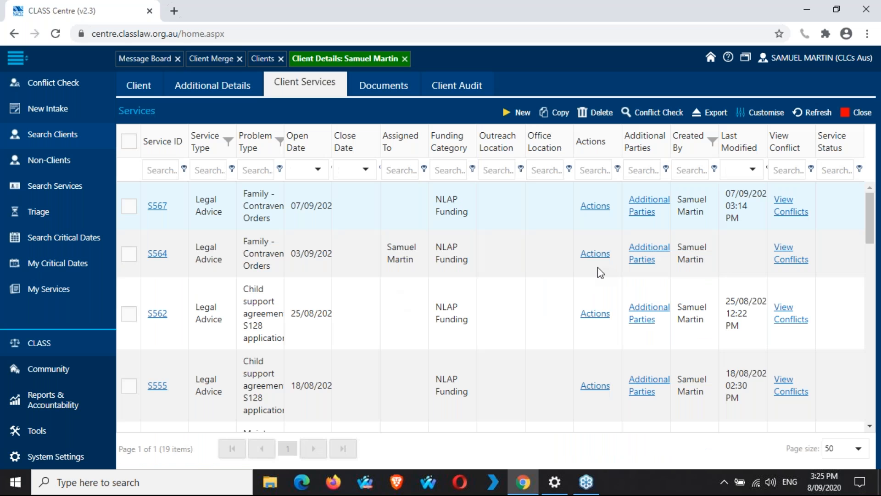
pyautogui.scroll(-1, 492, 304)
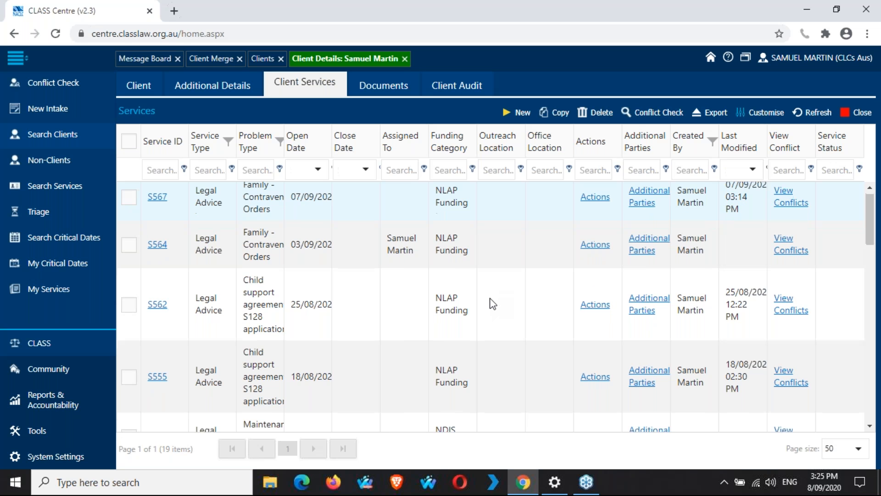
pyautogui.scroll(-1, 492, 304)
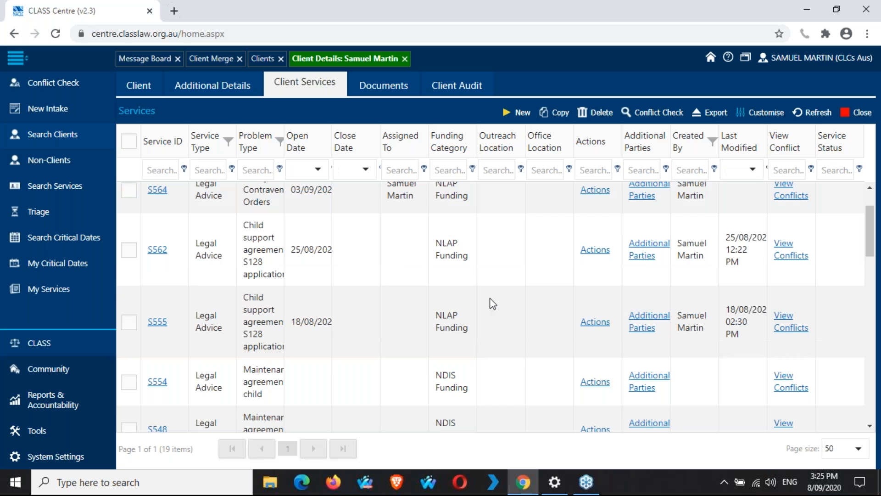
pyautogui.scroll(-15, 493, 304)
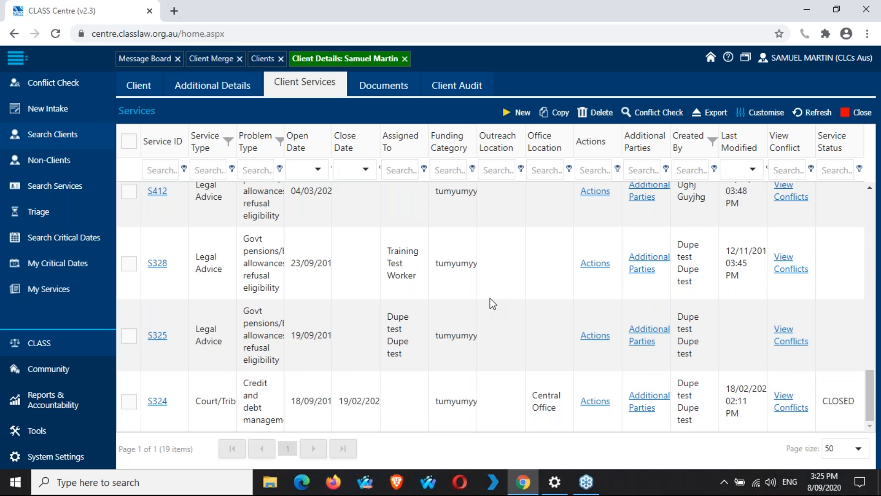
pyautogui.scroll(15, 492, 304)
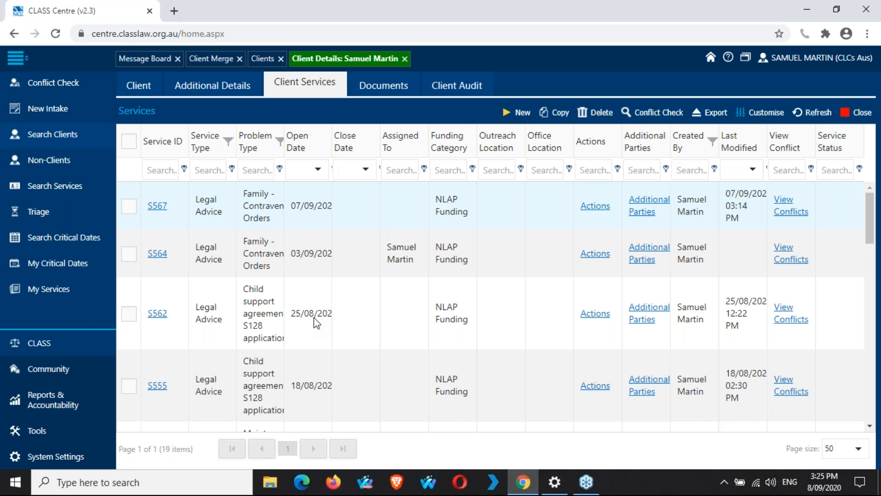
# Step: Close the old merge and client search tabs and open a fresh Client Merge from System Settings > Tools
pyautogui.click(242, 60)
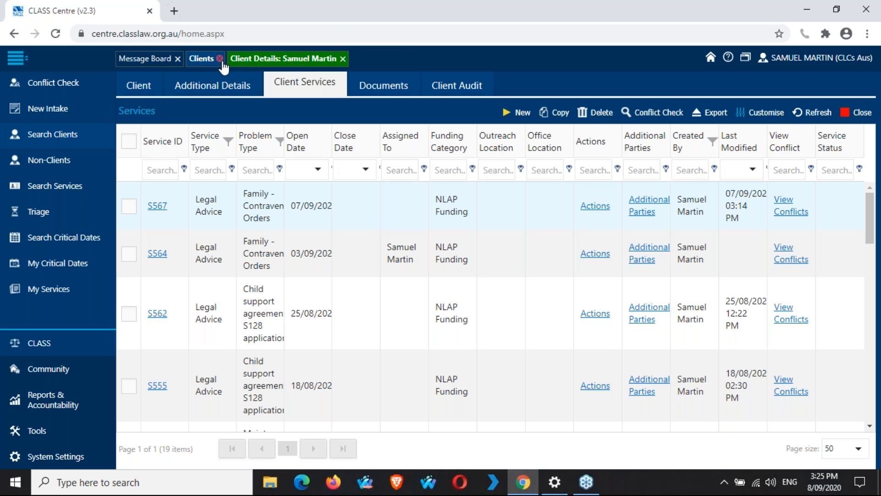
pyautogui.click(220, 59)
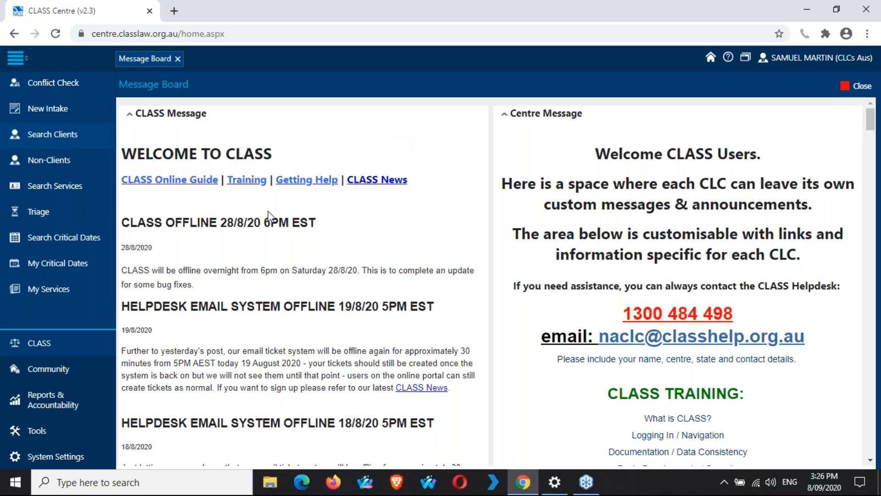
pyautogui.click(55, 457)
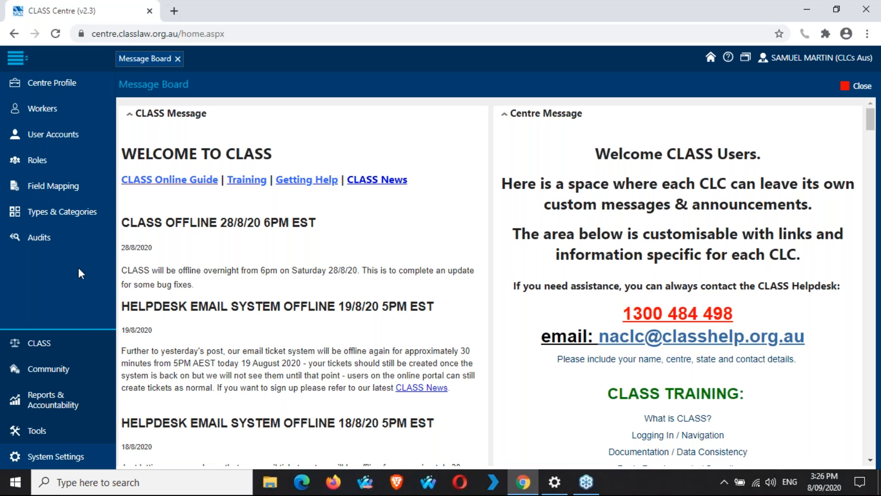
pyautogui.click(59, 432)
pyautogui.click(68, 237)
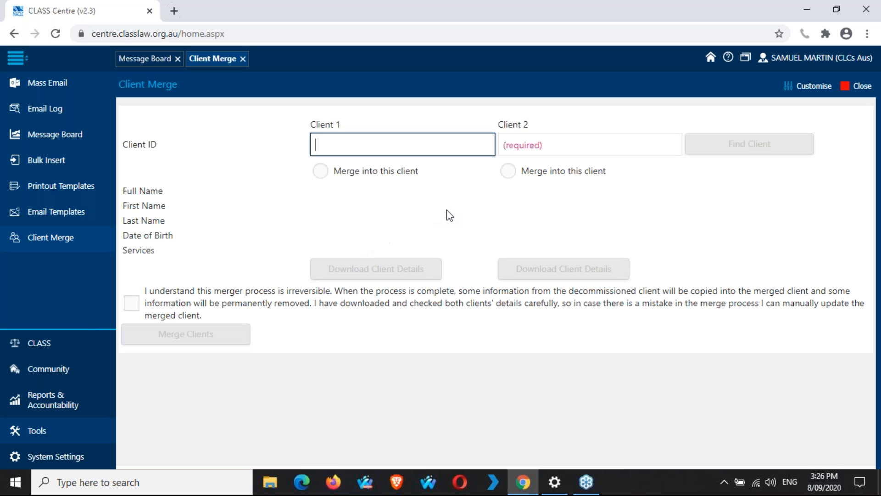
# Step: Enter c324 as Client 1, then search clients by last name 'test'
pyautogui.write('c324')
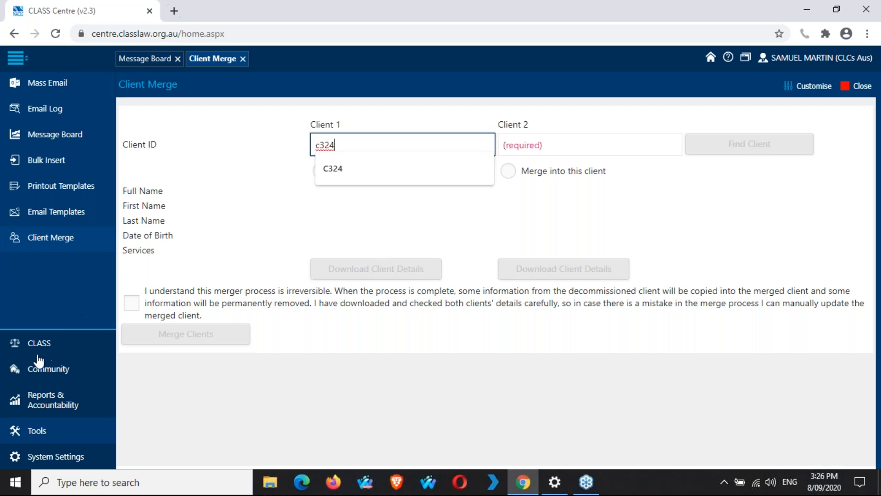
pyautogui.click(19, 346)
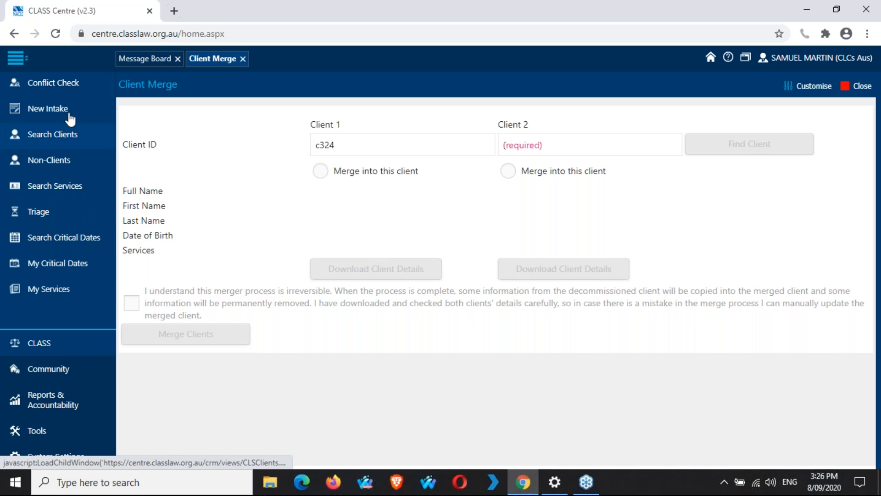
pyautogui.click(64, 134)
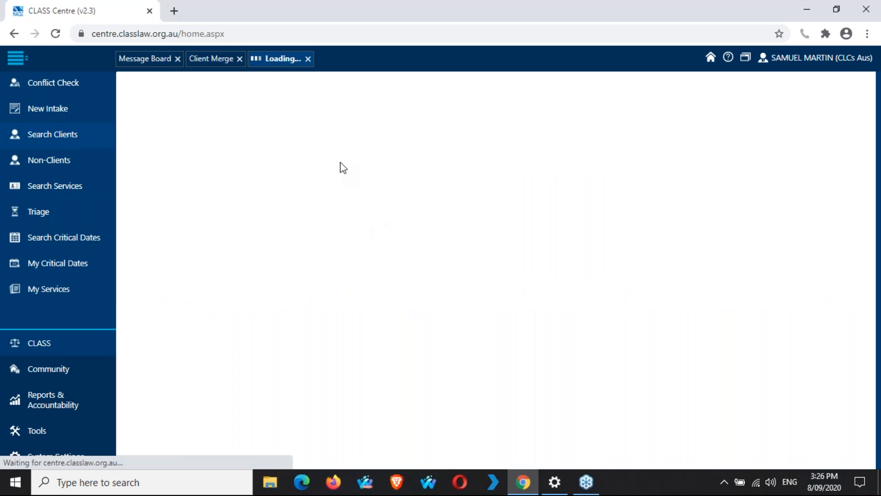
pyautogui.click(412, 118)
pyautogui.write('test')
pyautogui.press('Return')
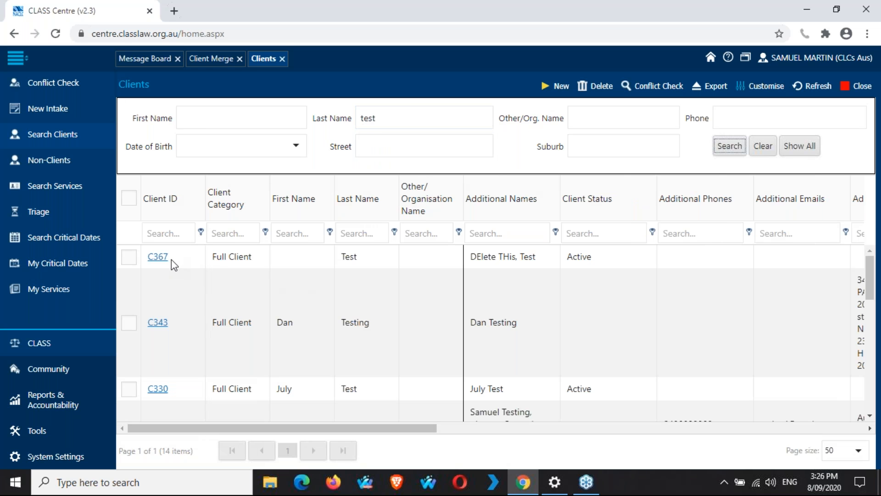
# Step: Back in Client Merge, enter C367 as Client 2 and look up both clients
pyautogui.click(215, 63)
pyautogui.click(604, 142)
pyautogui.write('C367')
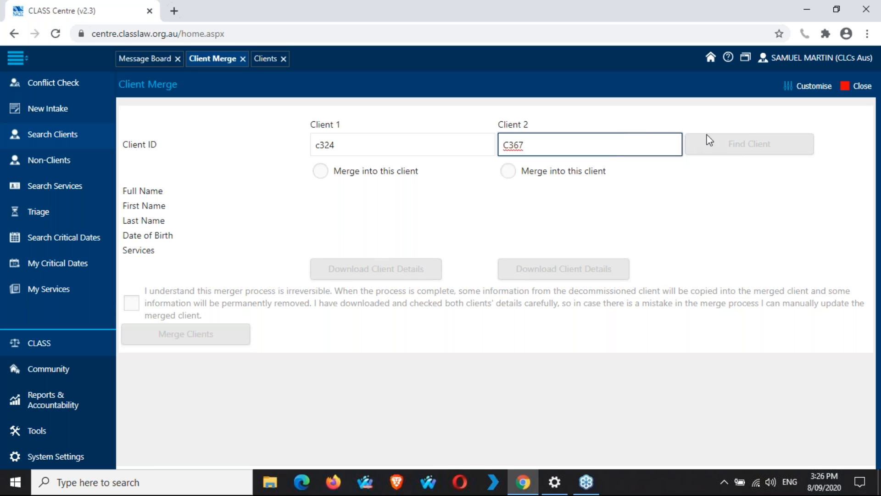
pyautogui.click(736, 143)
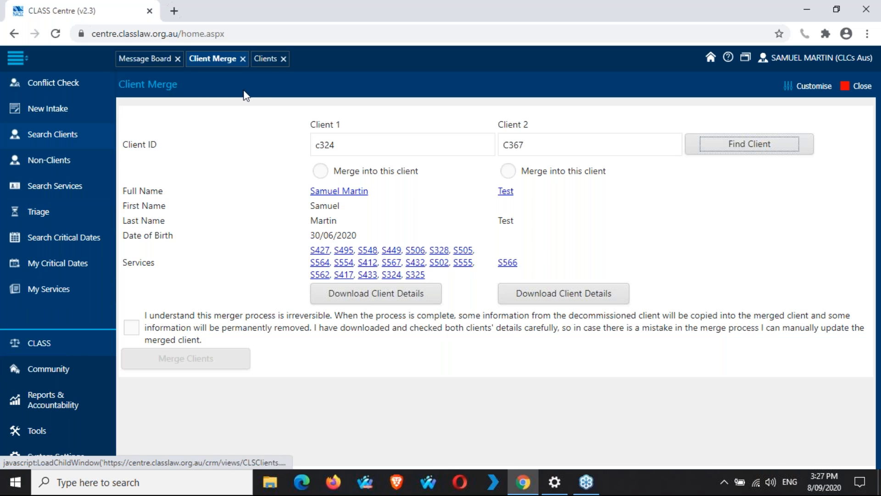
# Step: Open client C367's record from the search results and preview its one-page client printout
pyautogui.click(266, 62)
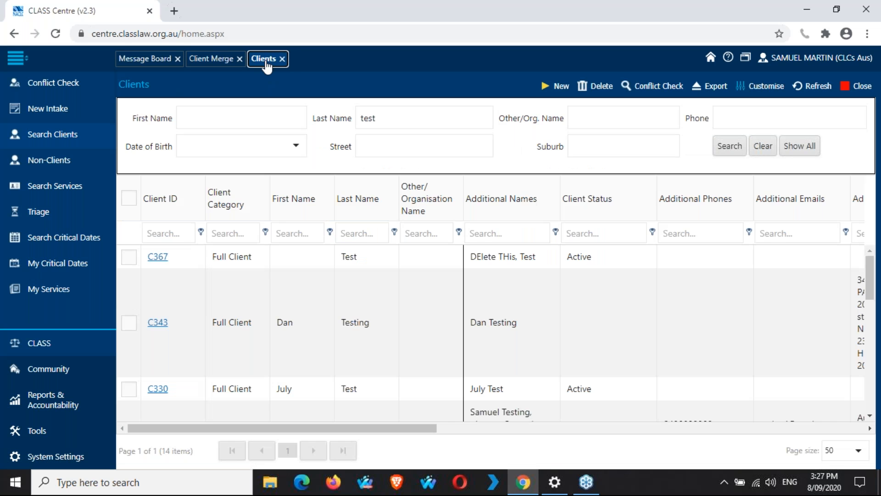
pyautogui.doubleClick(202, 257)
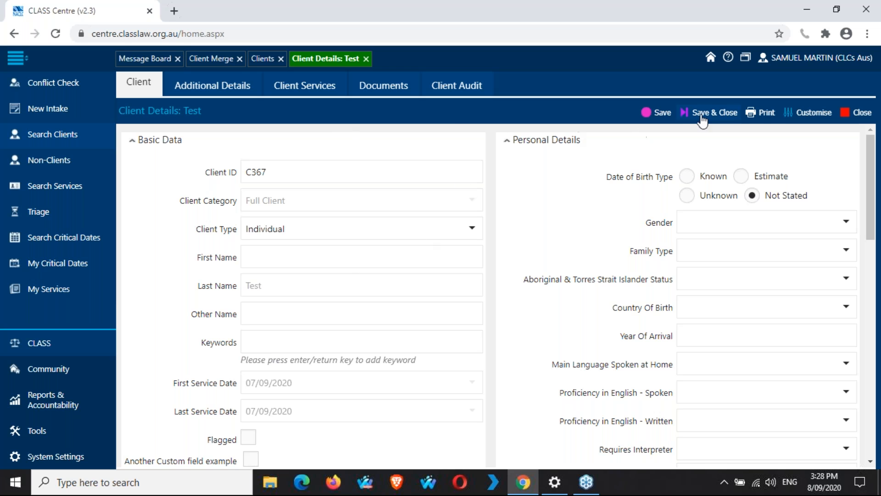
pyautogui.click(763, 116)
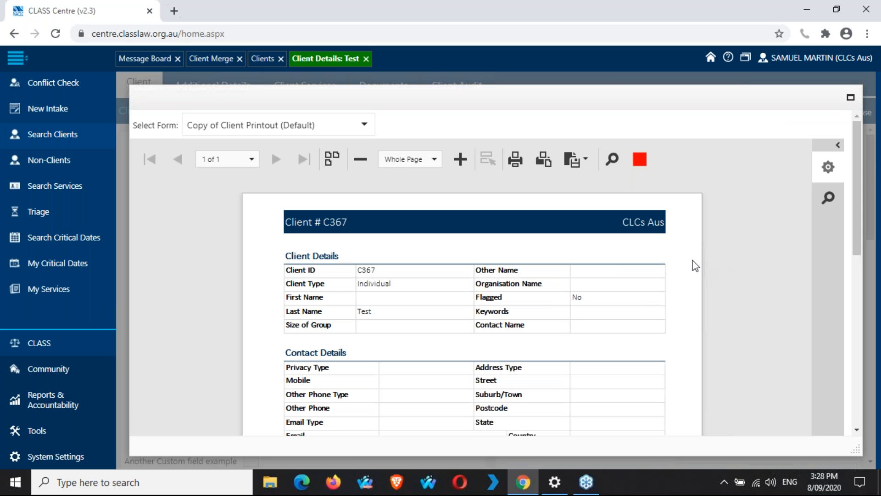
pyautogui.scroll(-5, 696, 265)
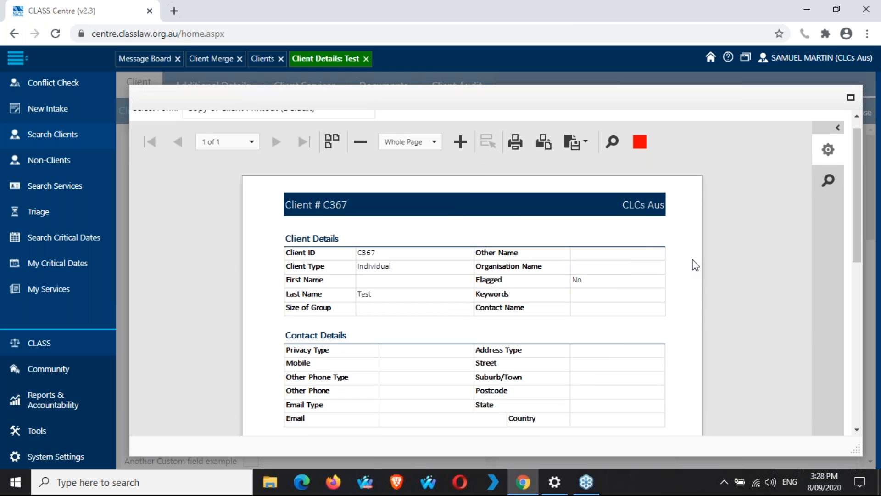
pyautogui.scroll(-10, 695, 265)
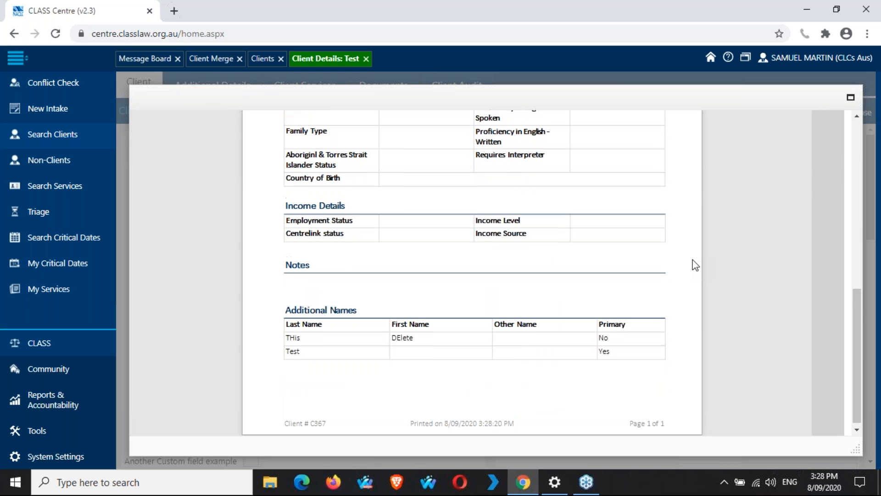
pyautogui.scroll(15, 695, 266)
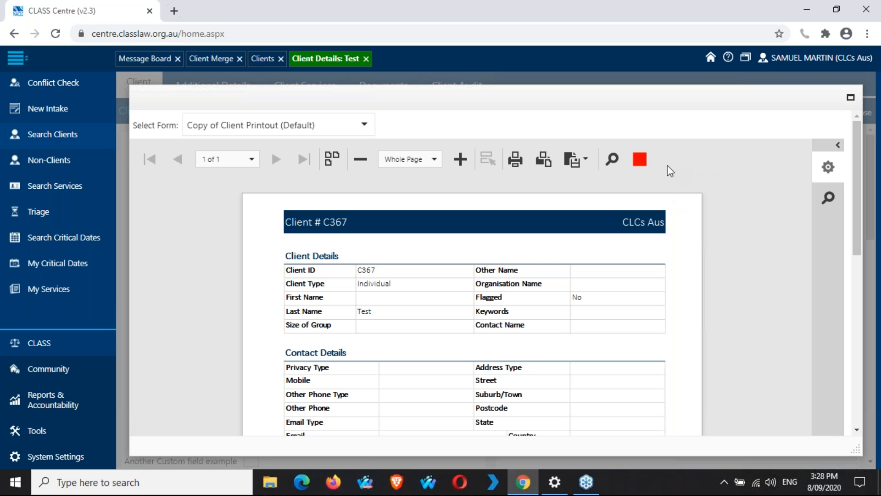
# Step: Close the printout and view C367's Additional Details, inspecting the 'THis' name entry without changes
pyautogui.click(640, 160)
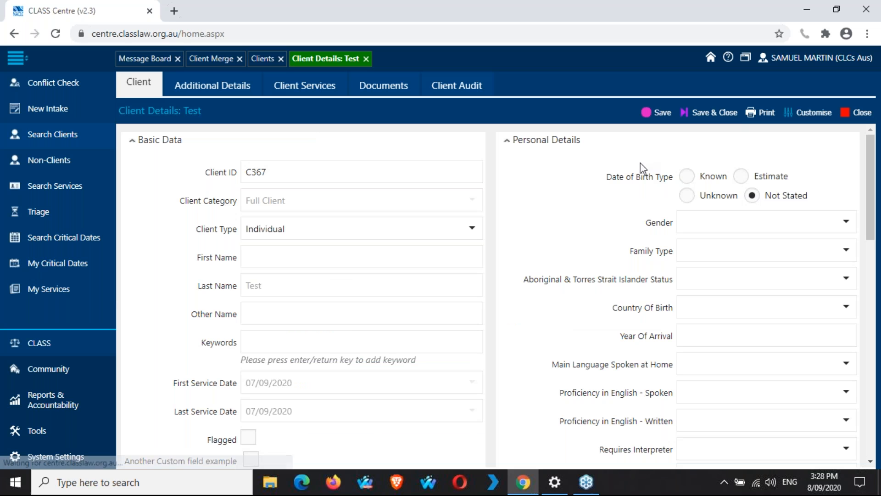
pyautogui.click(225, 83)
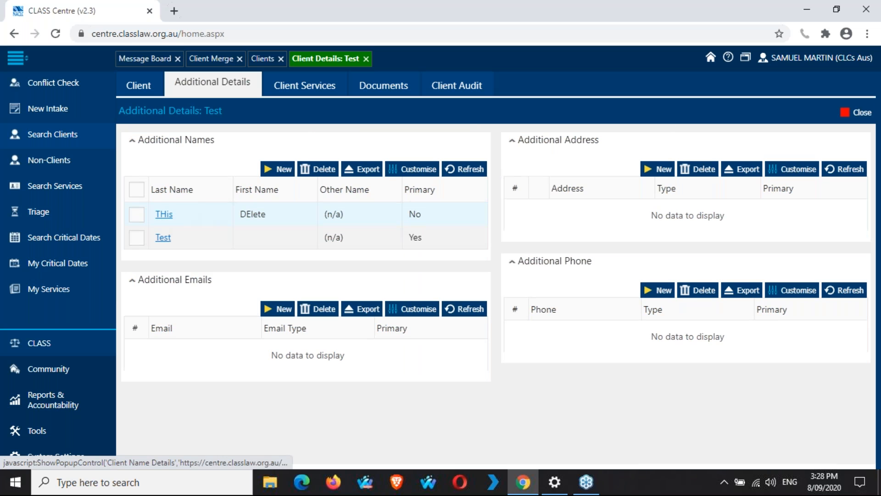
pyautogui.click(164, 214)
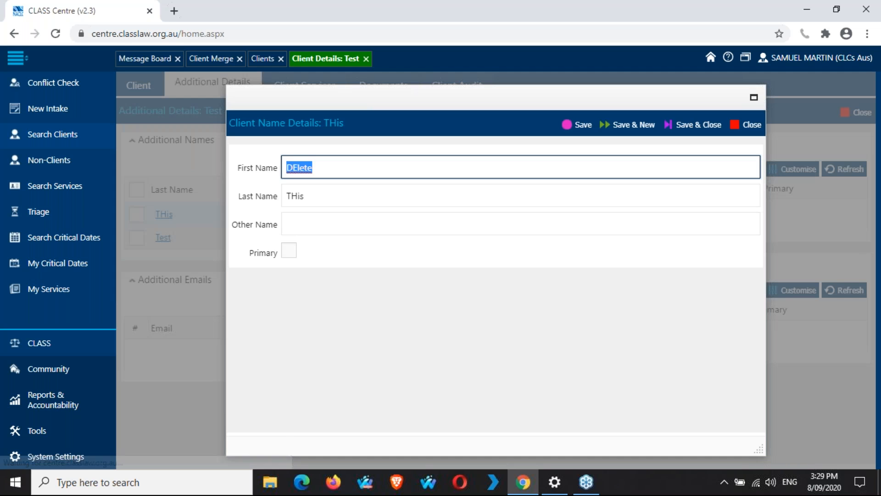
pyautogui.click(751, 128)
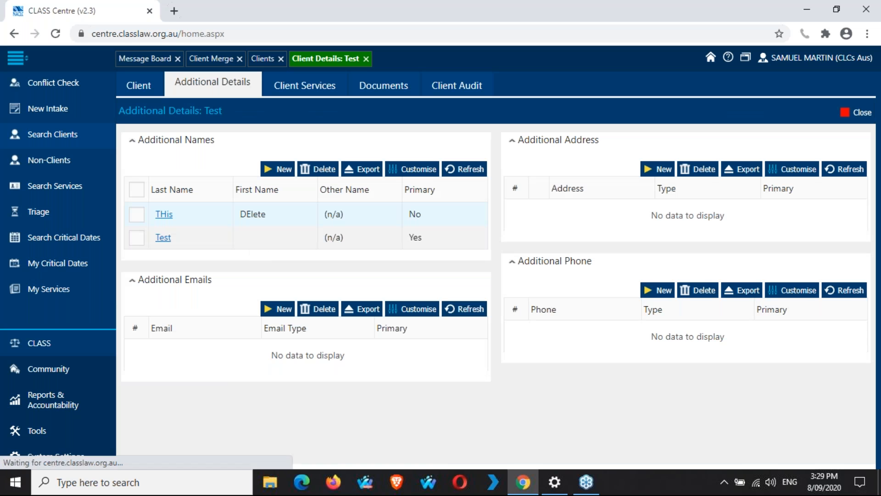
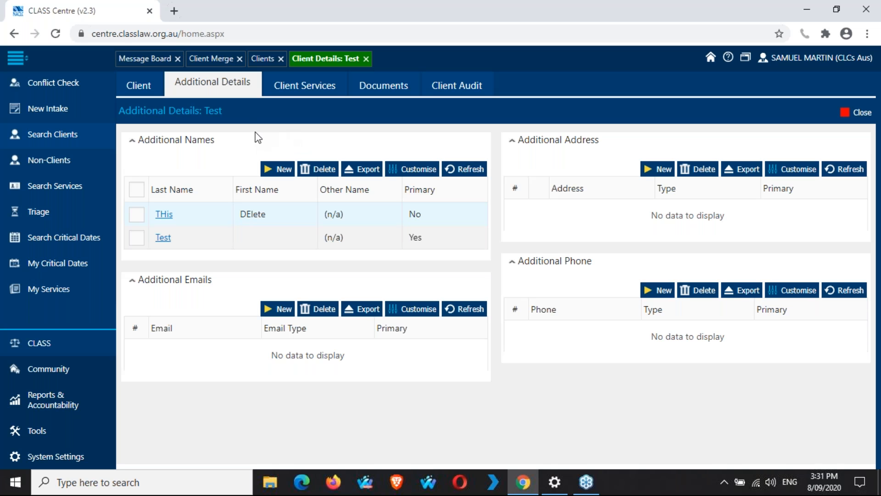
# Step: Launch Search Services from the sidebar beside the Test client's details tab
pyautogui.click(84, 188)
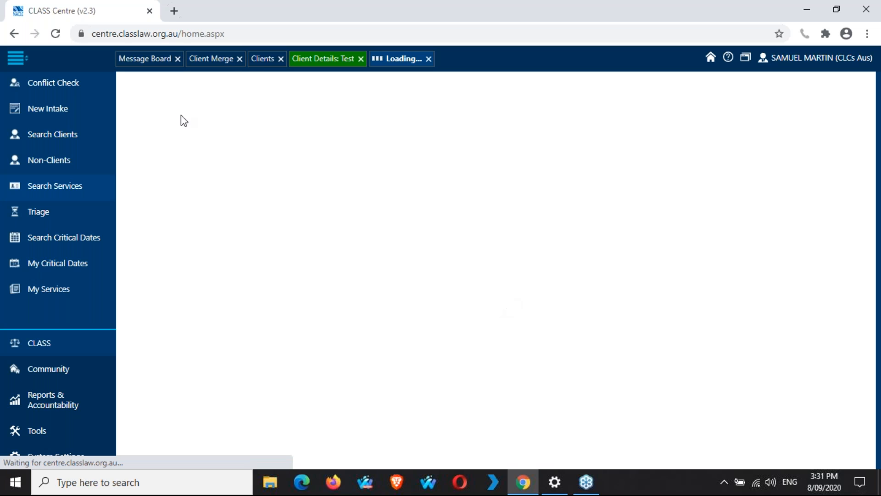
# Step: Close the Client Merge, Clients and Test client details tabs, and check the CLASS VPN status
pyautogui.click(240, 60)
pyautogui.click(219, 59)
pyautogui.click(262, 59)
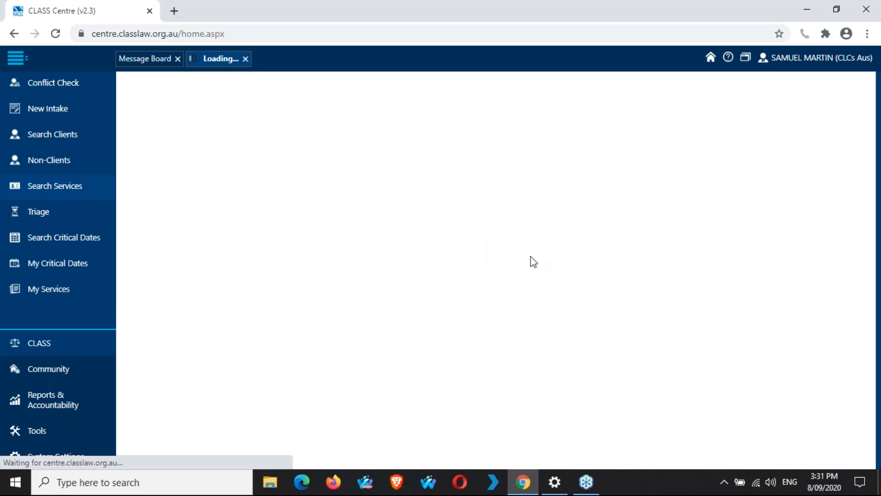
pyautogui.click(556, 490)
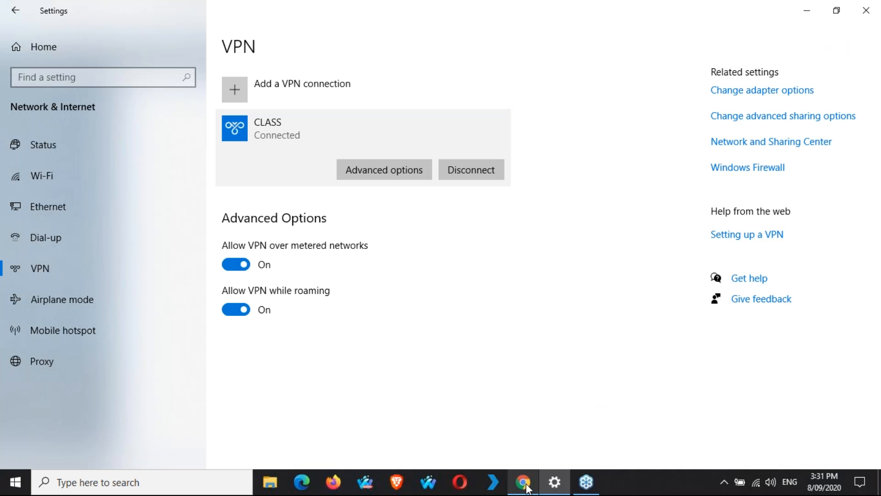
pyautogui.click(522, 481)
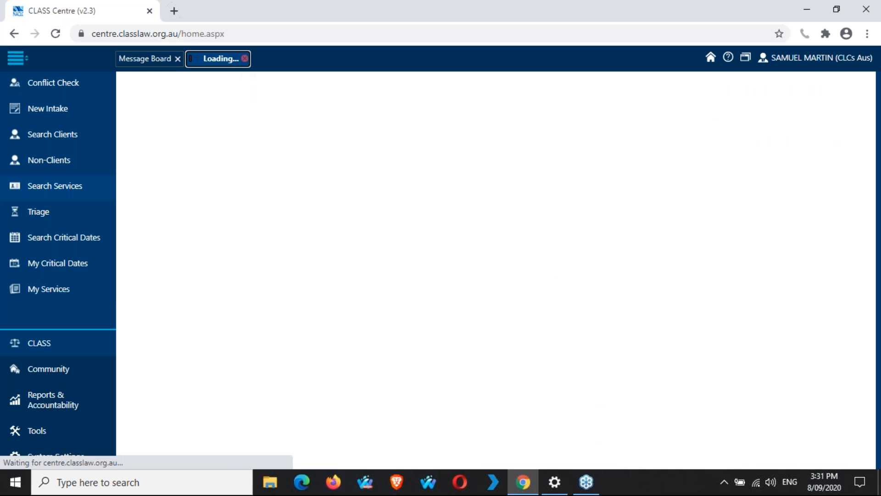
# Step: Reopen Search Services and filter Service ID by 's', listing 528 services
pyautogui.click(69, 180)
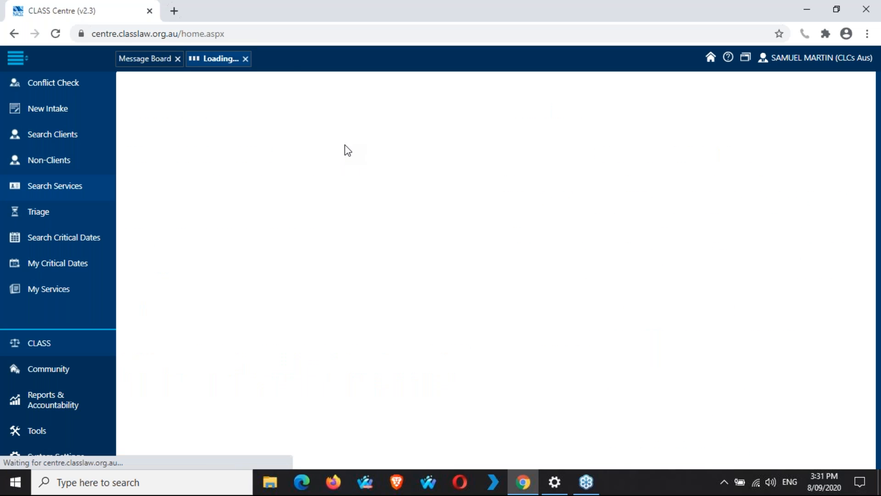
pyautogui.click(157, 145)
pyautogui.write('s')
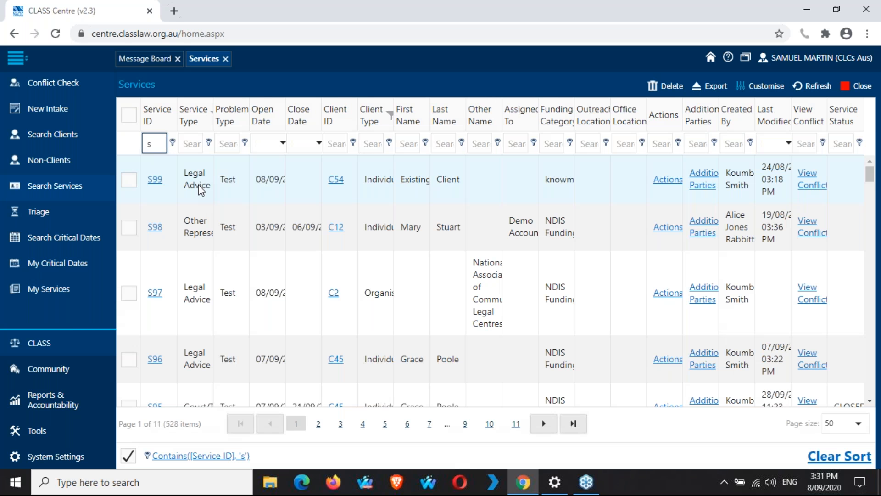
# Step: Open service S99's knowmore-funded Legal Advice record and scroll through its Service Details fields
pyautogui.click(154, 181)
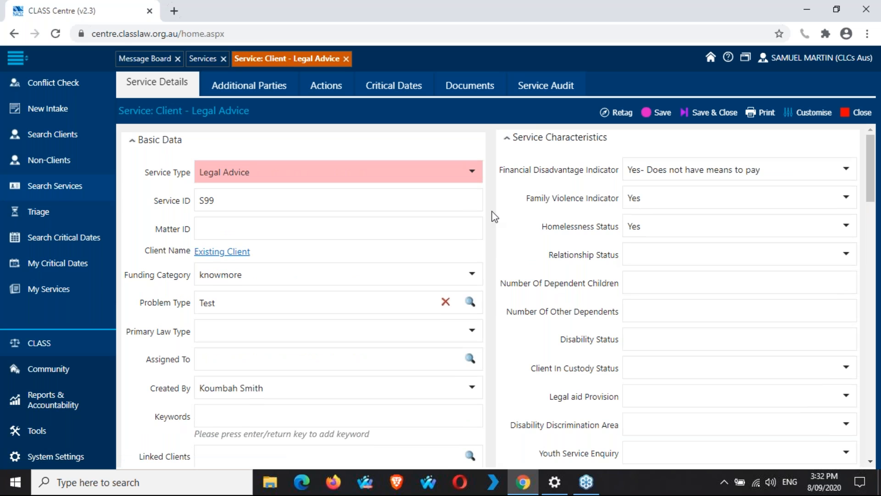
pyautogui.scroll(-3, 494, 216)
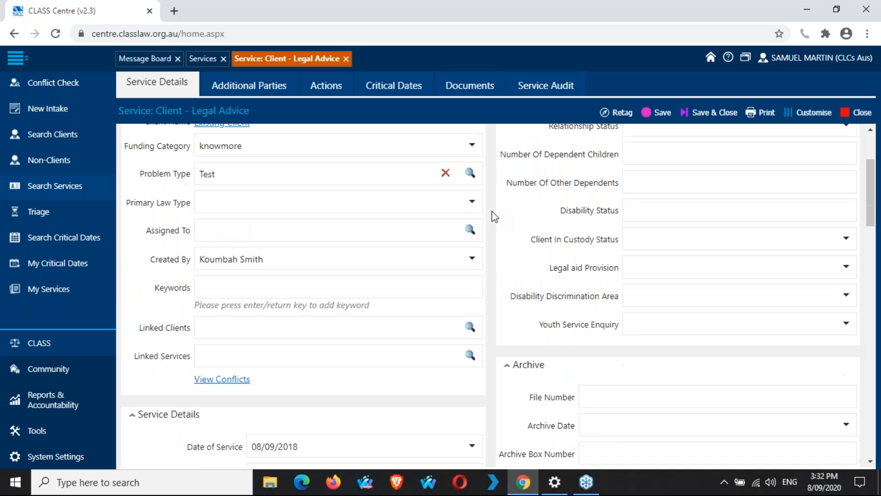
pyautogui.scroll(-2, 494, 216)
pyautogui.scroll(-4, 495, 217)
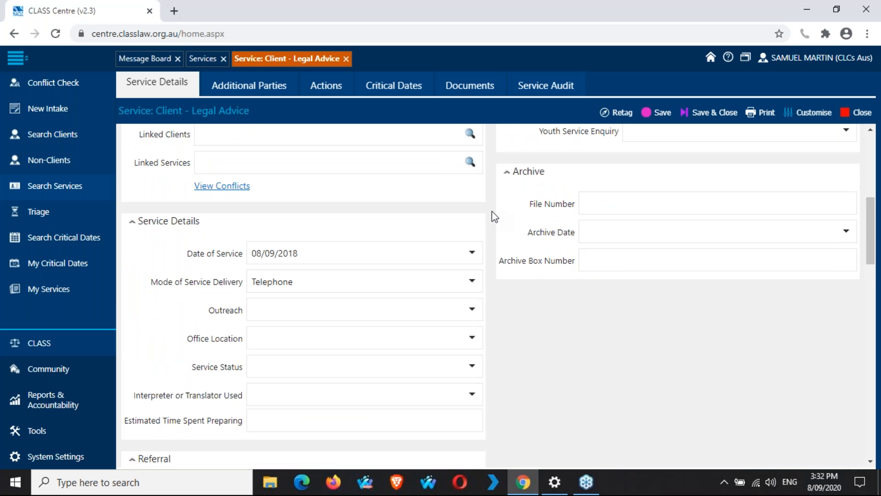
pyautogui.scroll(-2, 495, 217)
pyautogui.scroll(2, 494, 216)
pyautogui.scroll(-7, 495, 217)
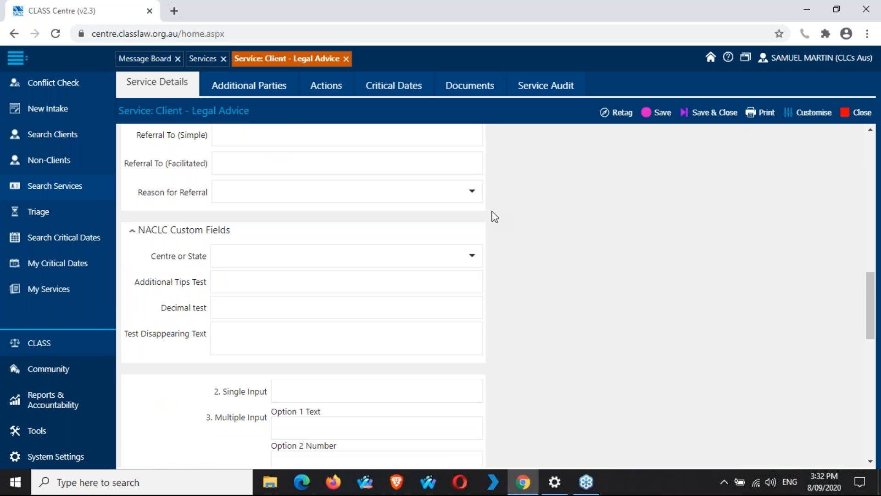
pyautogui.scroll(-15, 494, 217)
pyautogui.scroll(20, 494, 217)
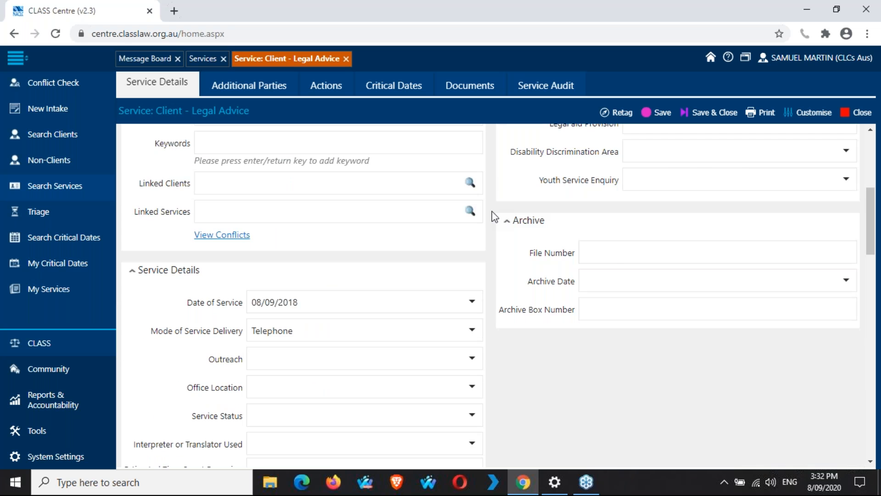
pyautogui.scroll(6, 495, 217)
pyautogui.scroll(-3, 495, 216)
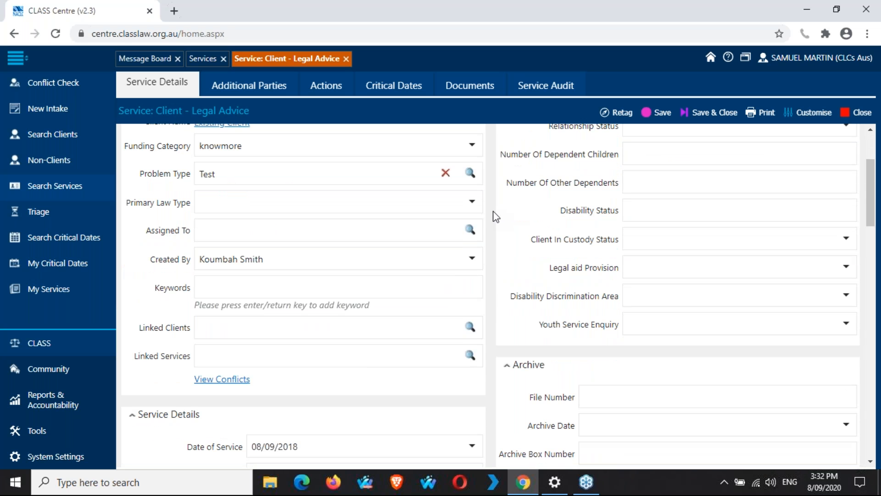
pyautogui.scroll(3, 494, 217)
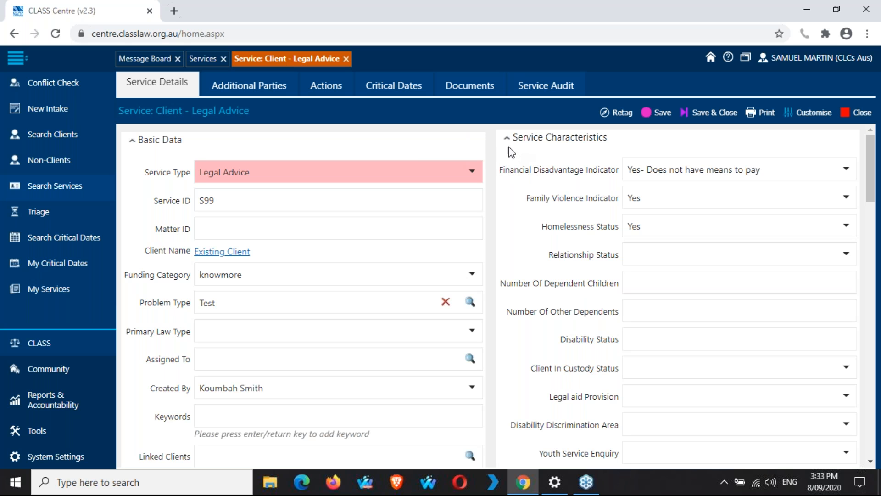
# Step: Retag service S99, confirming Yes, and bring up the CLASS Documentation page
pyautogui.click(623, 116)
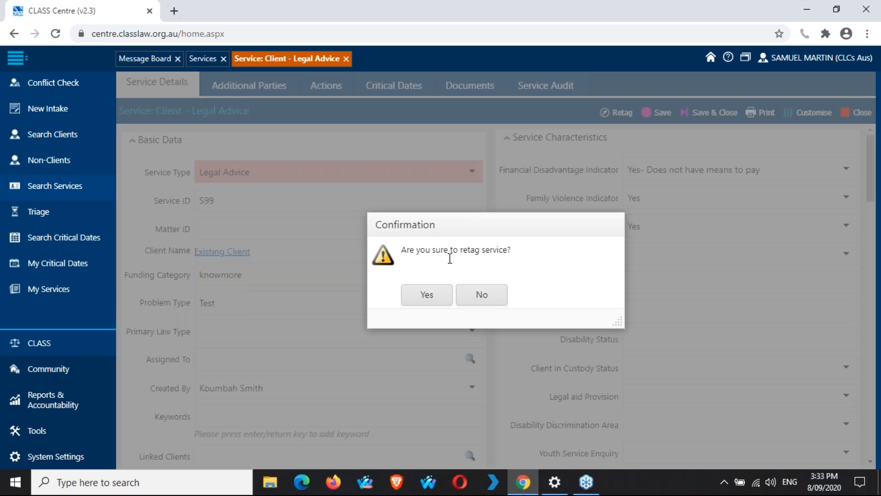
pyautogui.press('Return')
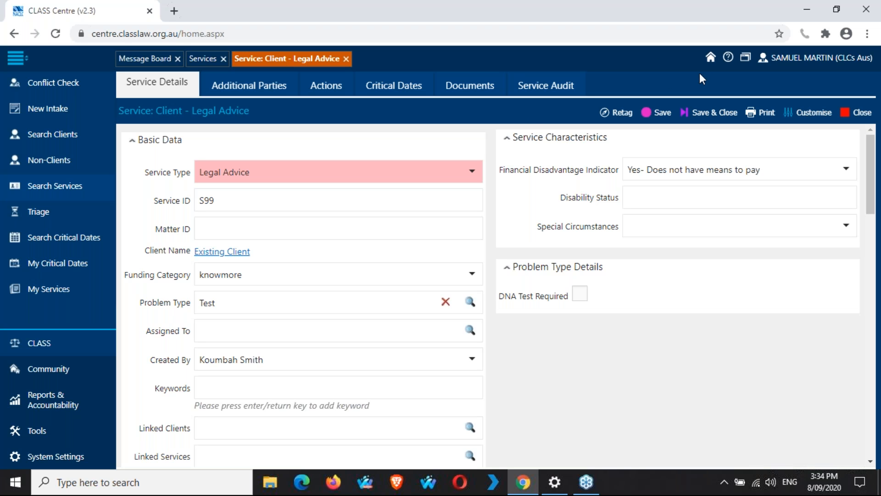
pyautogui.click(729, 58)
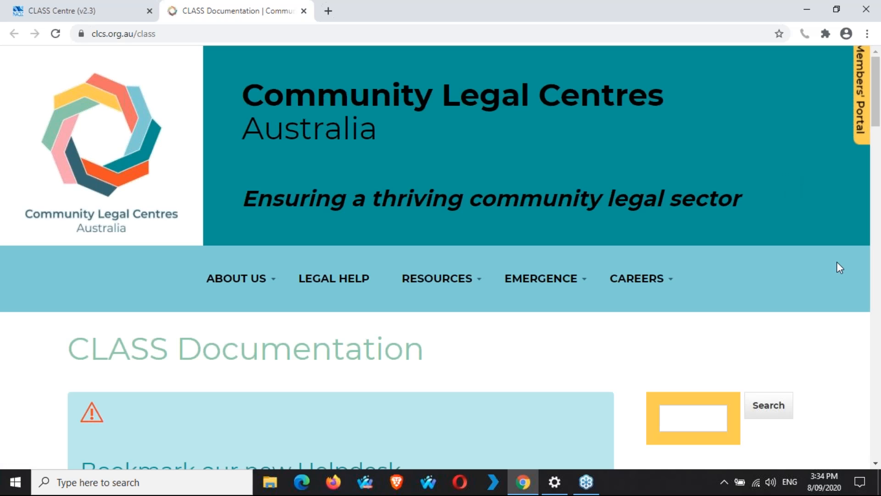
# Step: Browse the CLASS Documentation page and go to its Training page
pyautogui.scroll(-3, 837, 263)
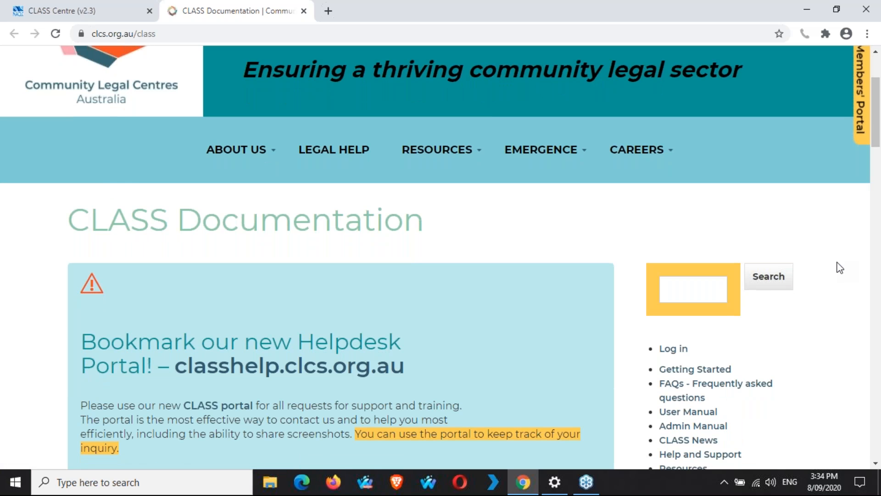
pyautogui.scroll(3, 837, 263)
pyautogui.click(57, 8)
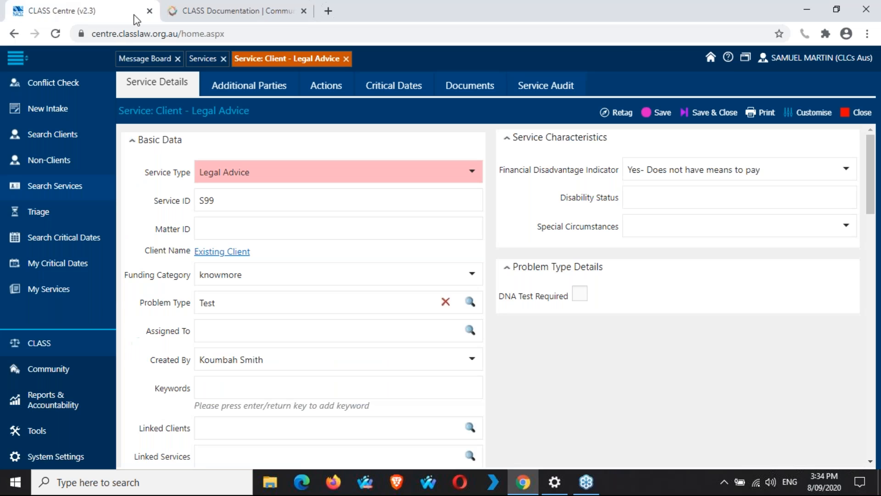
pyautogui.click(209, 9)
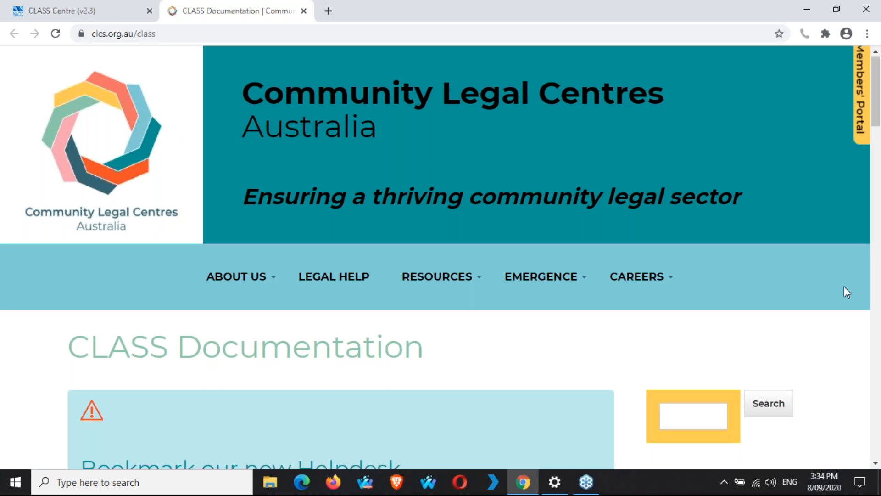
pyautogui.scroll(-1, 844, 286)
pyautogui.scroll(-4, 844, 287)
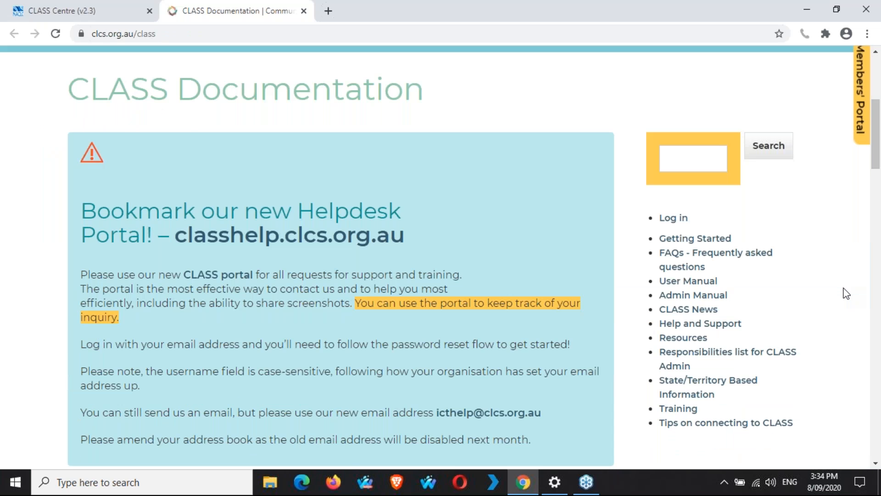
pyautogui.scroll(-3, 846, 293)
pyautogui.click(683, 284)
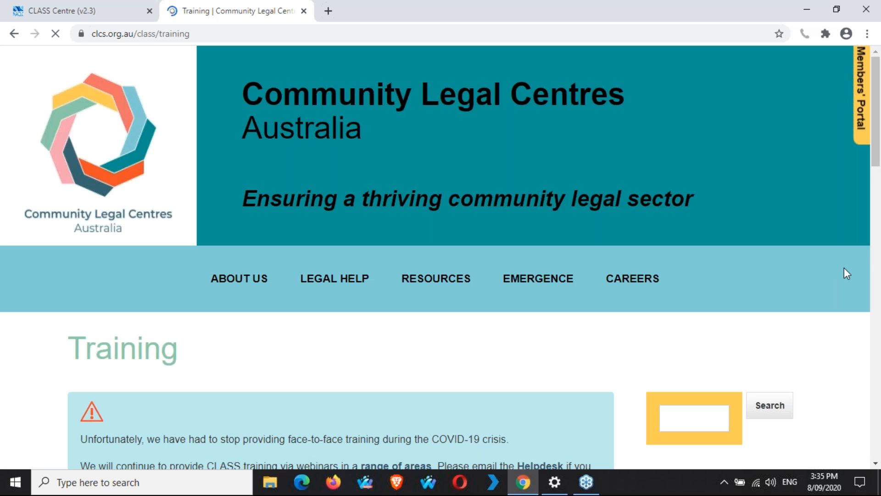
pyautogui.scroll(-7, 846, 275)
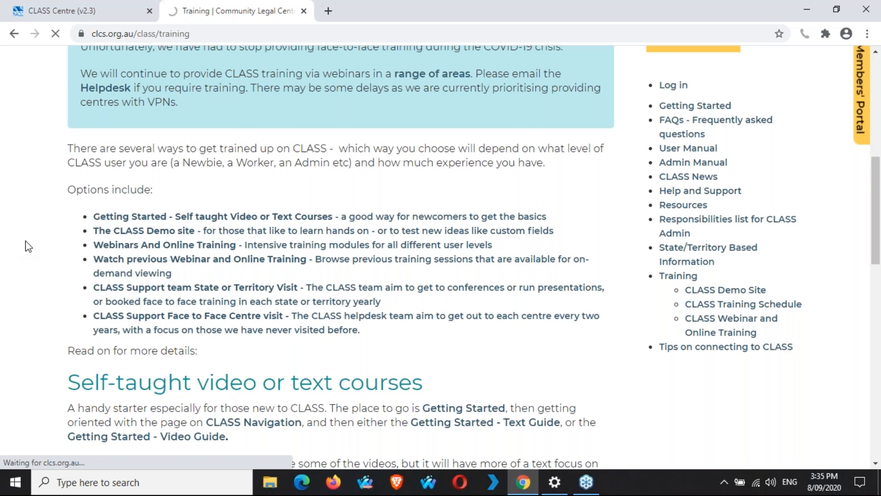
pyautogui.scroll(-2, 29, 247)
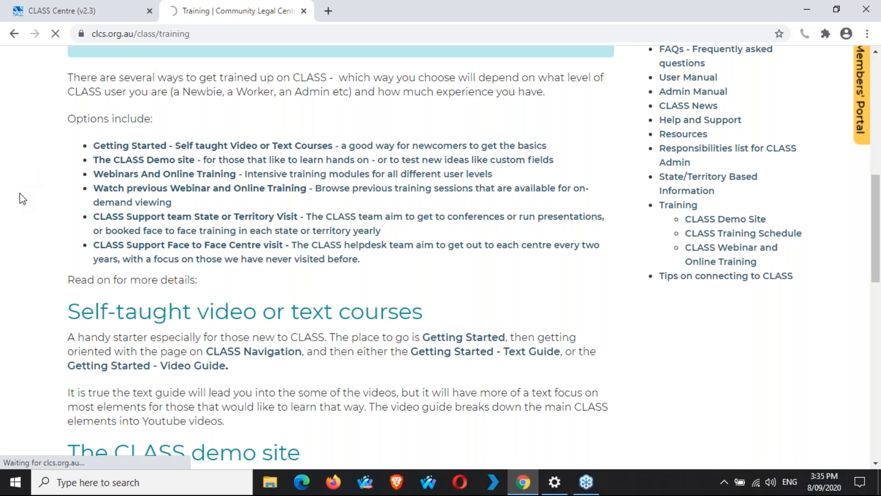
pyautogui.scroll(4, 22, 199)
pyautogui.scroll(-3, 22, 199)
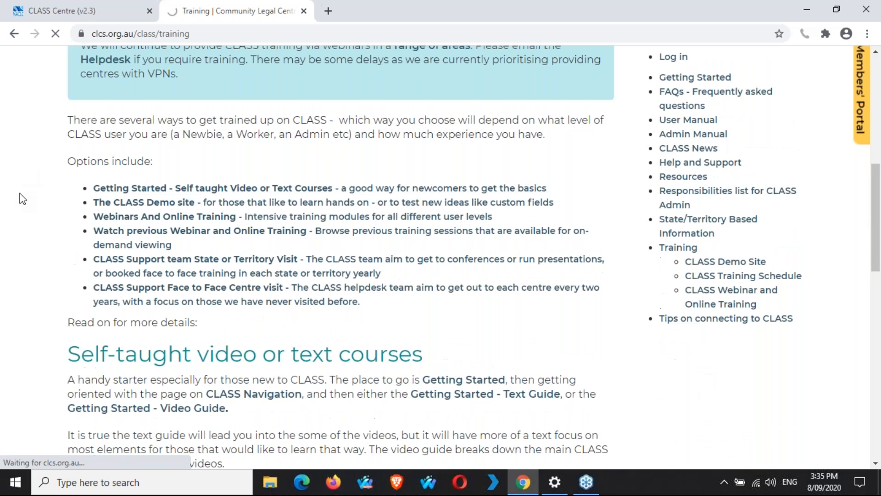
pyautogui.scroll(-4, 23, 199)
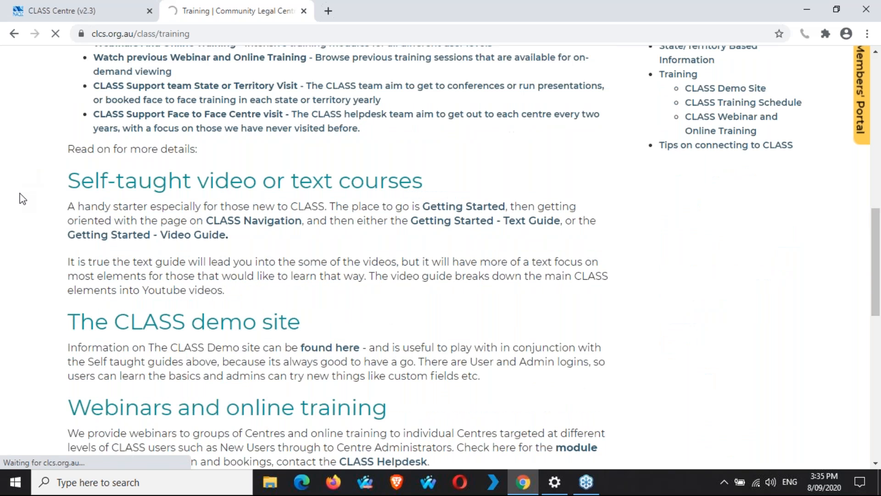
pyautogui.scroll(4, 23, 195)
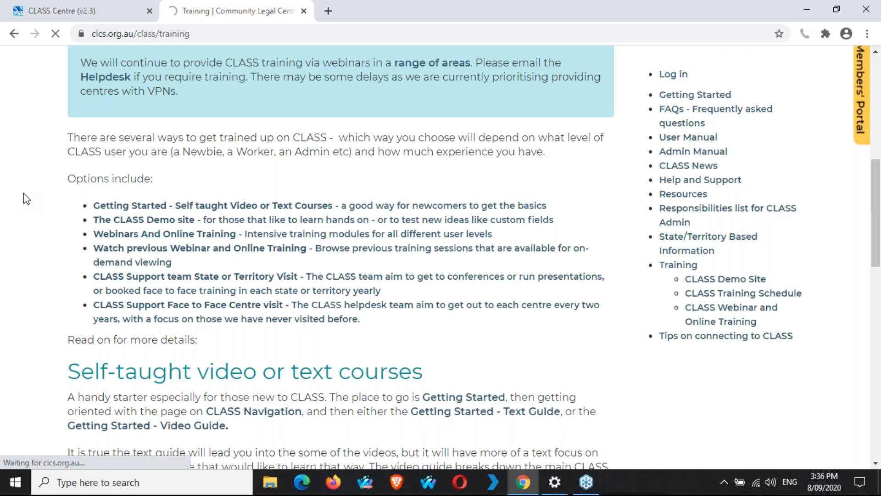
# Step: Open the EMERGENCE link in a new tab and reload the Training page
pyautogui.scroll(3, 23, 193)
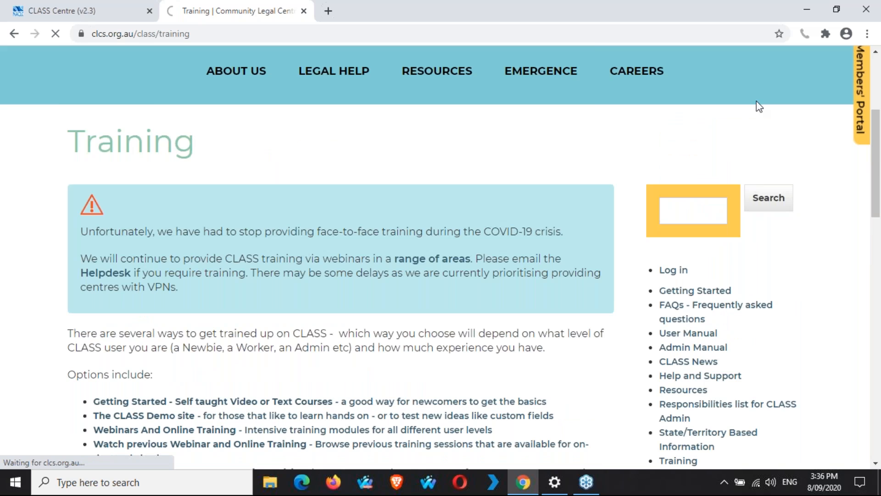
pyautogui.scroll(3, 756, 106)
pyautogui.rightClick(571, 207)
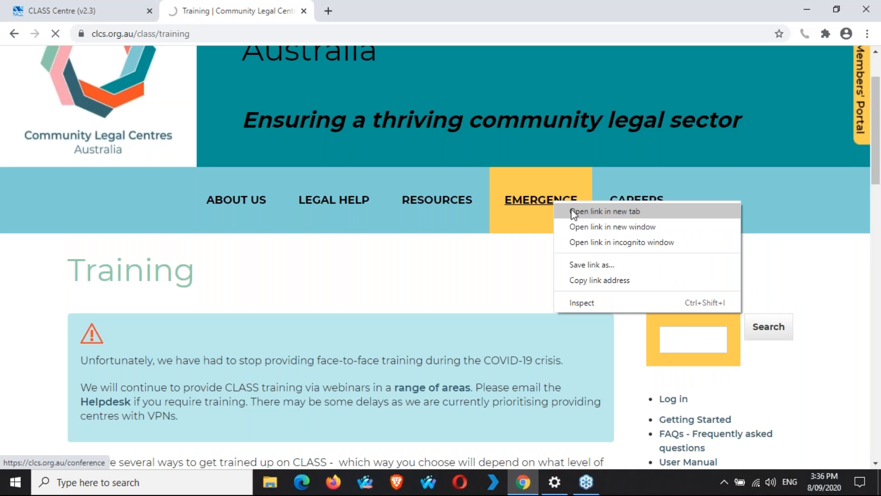
pyautogui.click(576, 212)
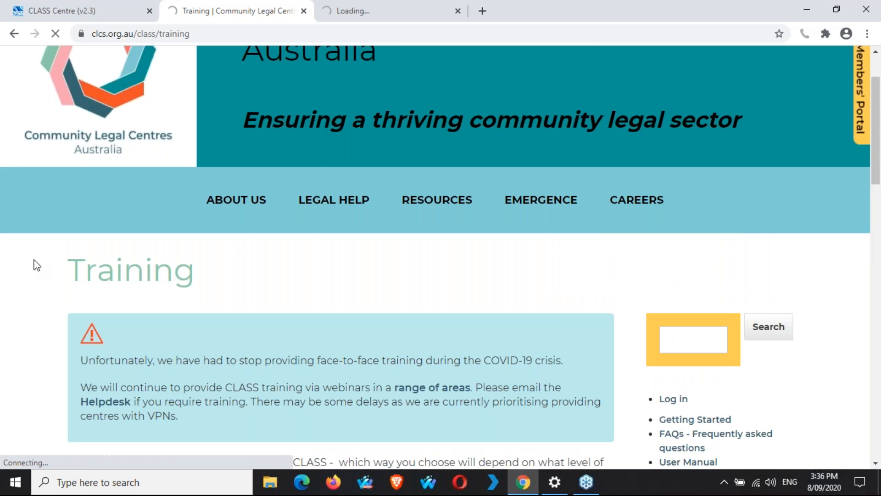
pyautogui.click(51, 34)
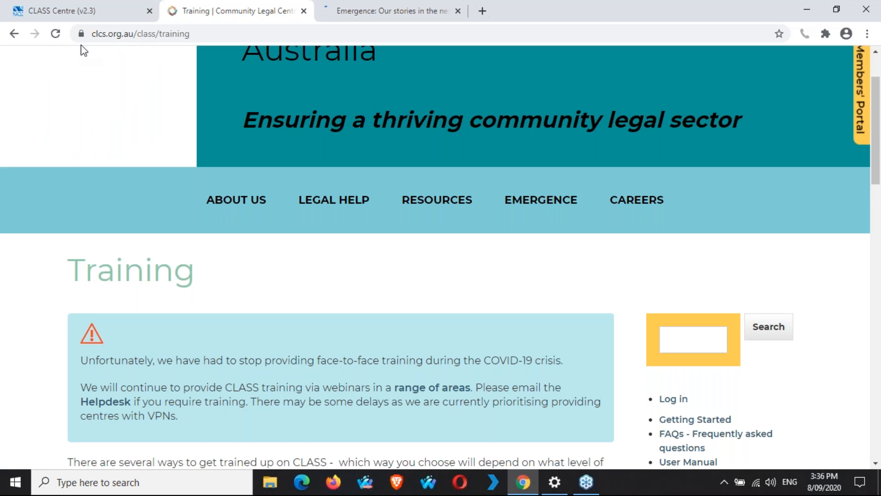
pyautogui.click(55, 33)
pyautogui.hotkey('ctrl', 'Tab')
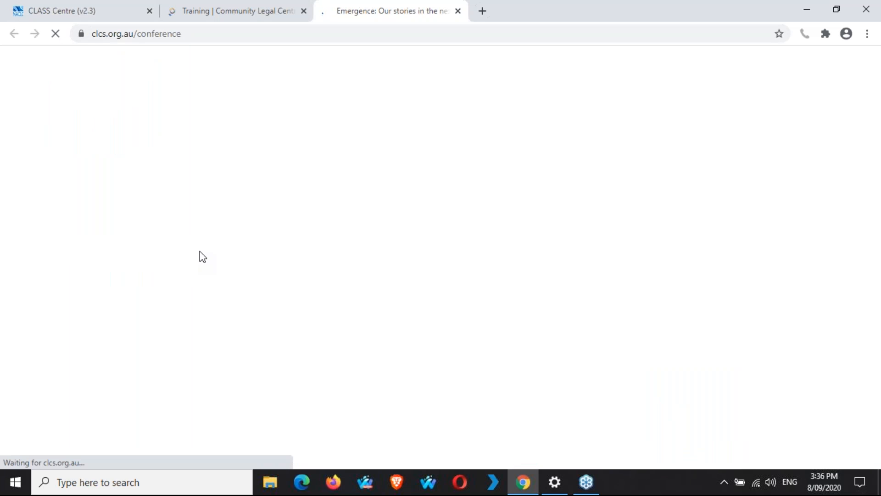
pyautogui.click(238, 8)
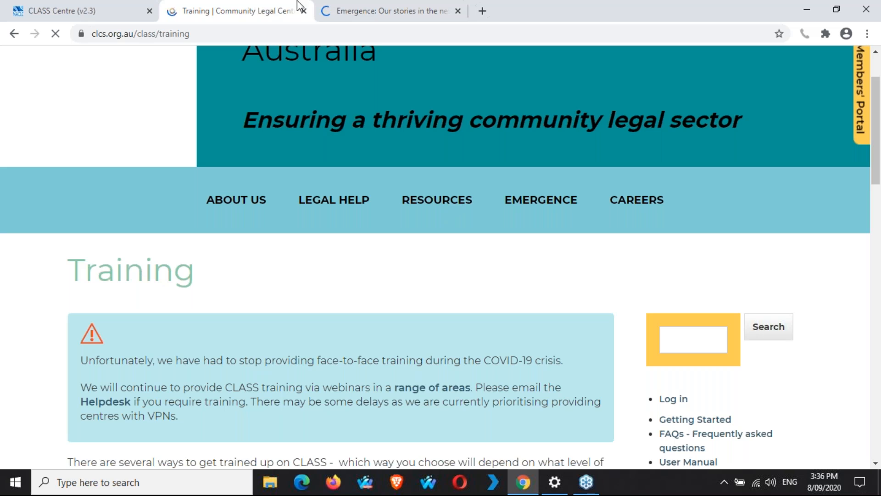
# Step: Glance at the Emergence tab, return to Training, and minimise the browser
pyautogui.click(393, 8)
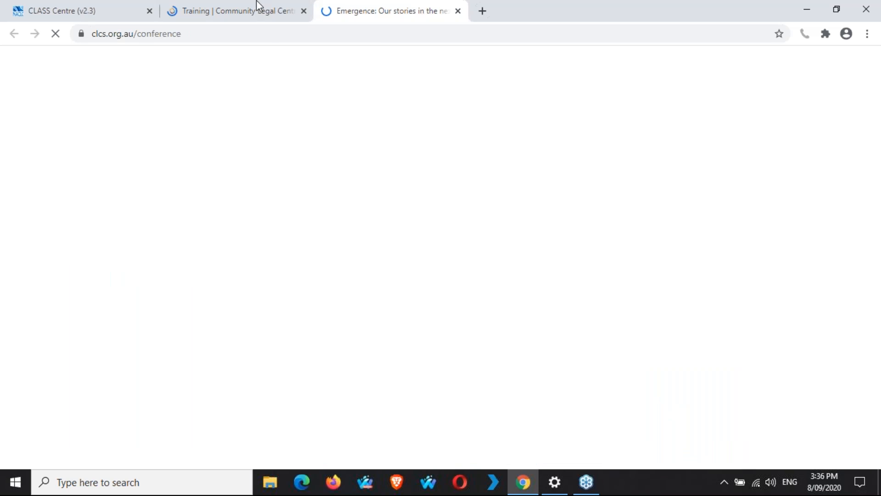
pyautogui.click(215, 7)
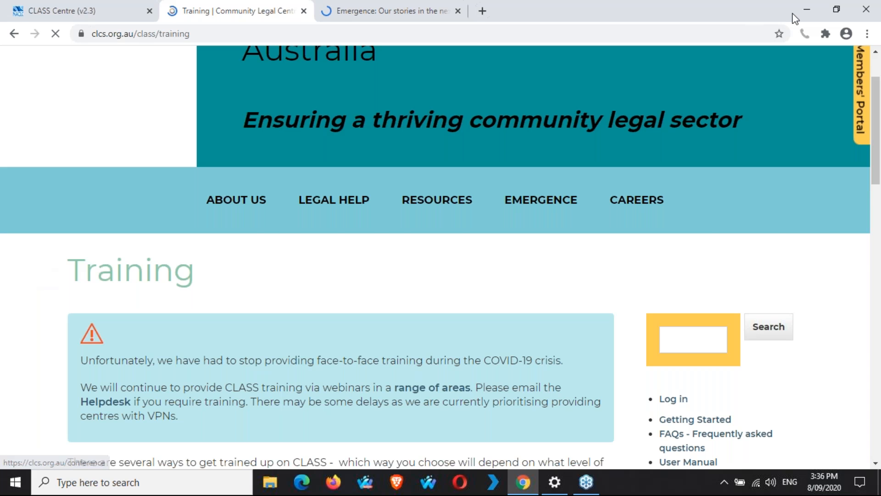
pyautogui.click(807, 9)
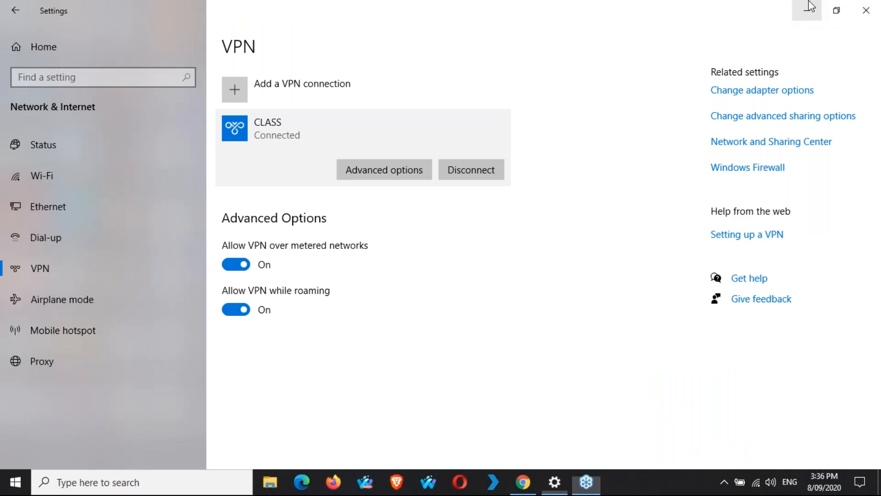
# Step: Minimise the Settings VPN window and restore Chrome from the taskbar
pyautogui.click(807, 9)
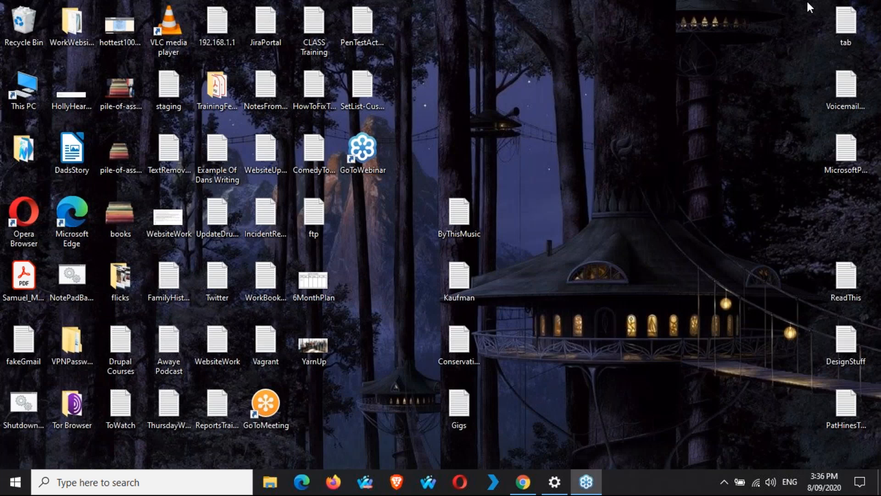
pyautogui.click(523, 482)
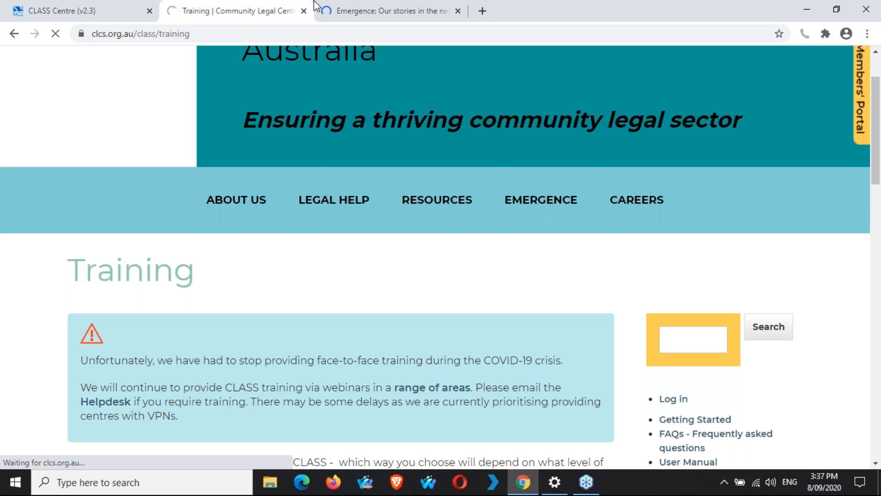
# Step: Switch between the Emergence and Training tabs and scroll down to the Events section
pyautogui.click(390, 9)
pyautogui.click(307, 6)
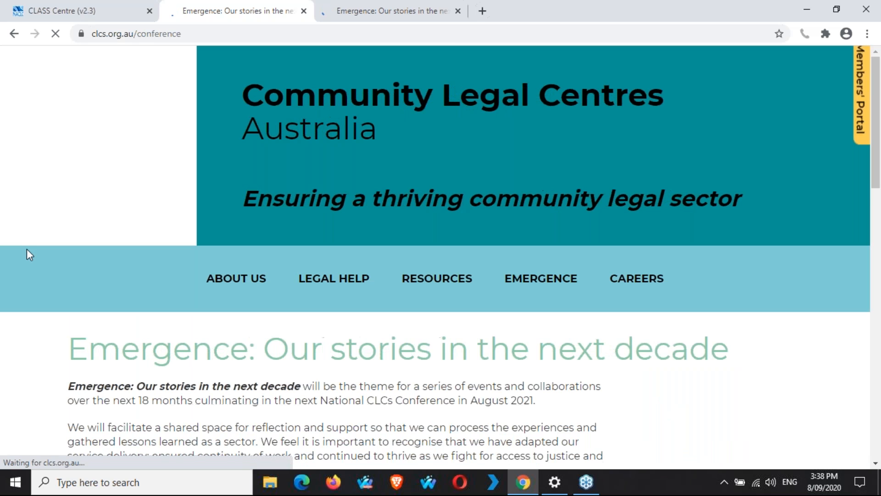
pyautogui.scroll(-1, 30, 253)
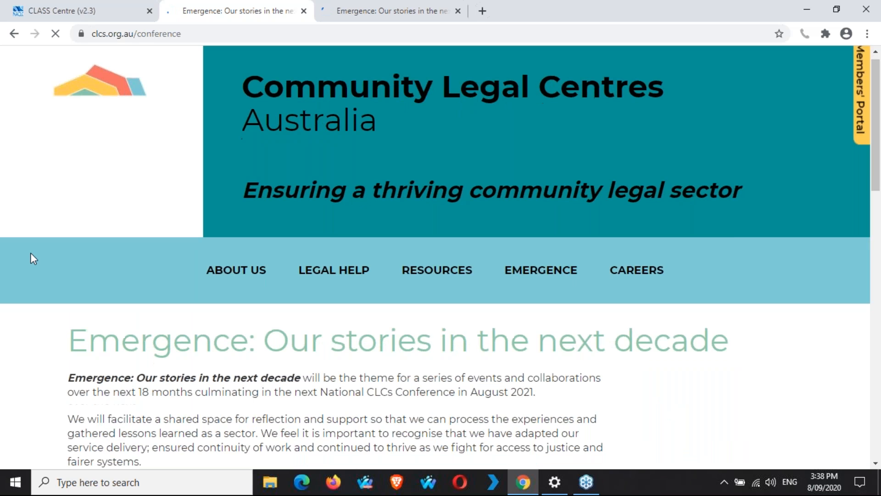
pyautogui.scroll(-8, 31, 254)
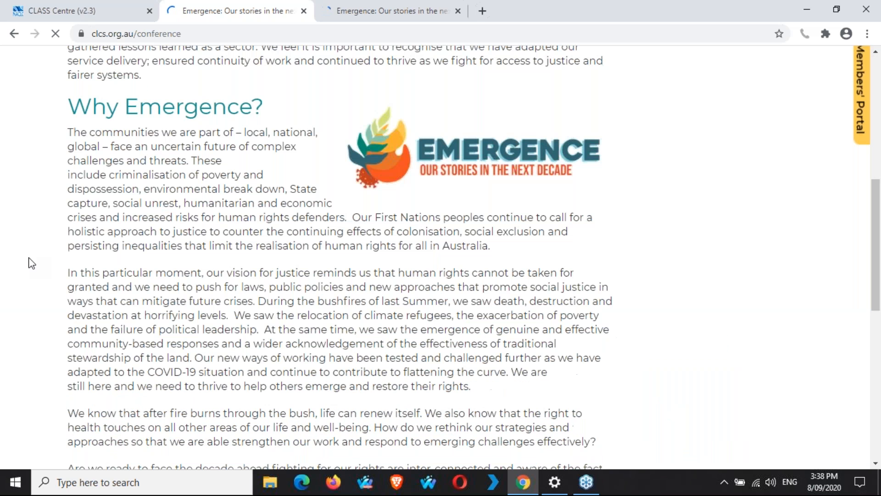
pyautogui.scroll(-7, 30, 262)
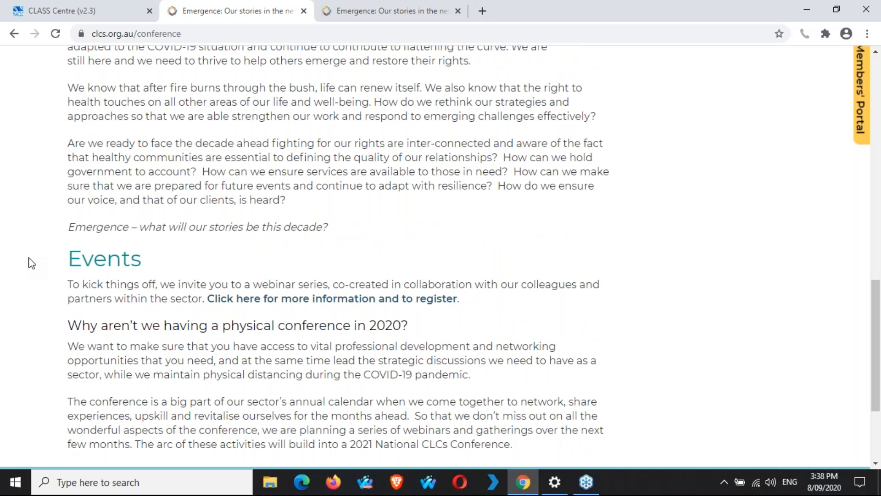
pyautogui.scroll(16, 30, 263)
# Step: Go to EMERGENCE > WEBINARS and scroll through the Webinars and events page
pyautogui.moveTo(545, 288)
pyautogui.click(558, 325)
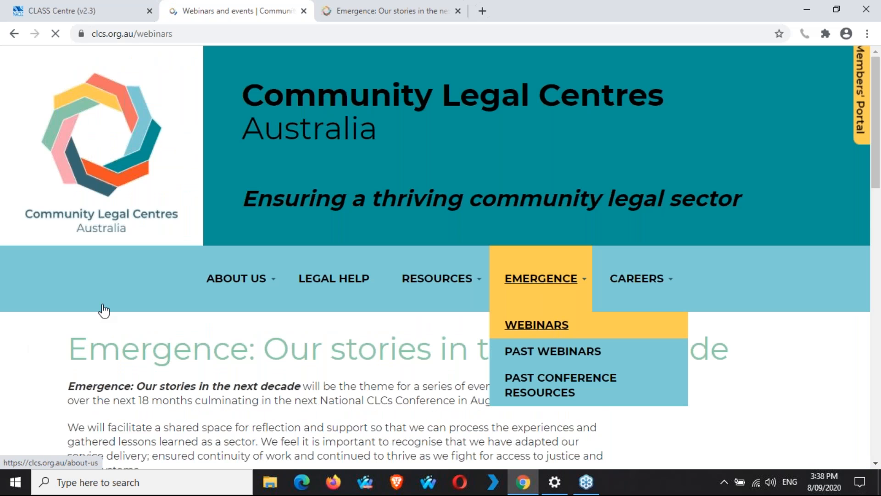
pyautogui.scroll(-1, 40, 337)
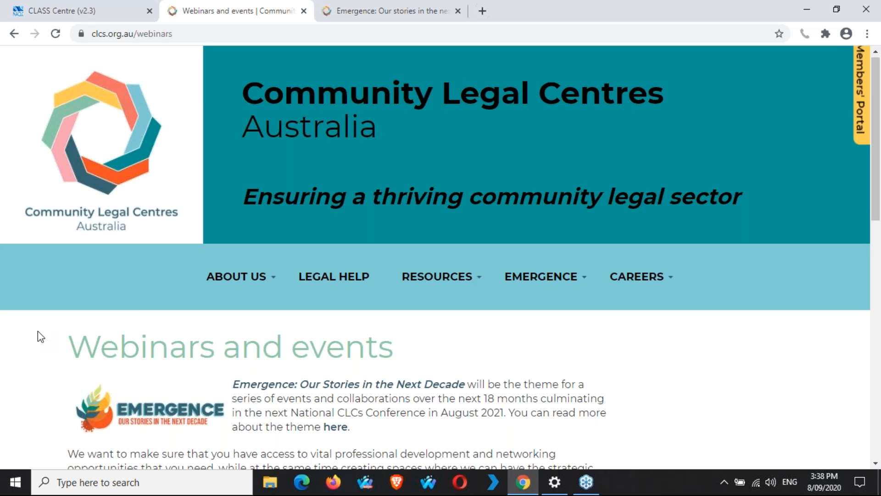
pyautogui.scroll(-10, 37, 332)
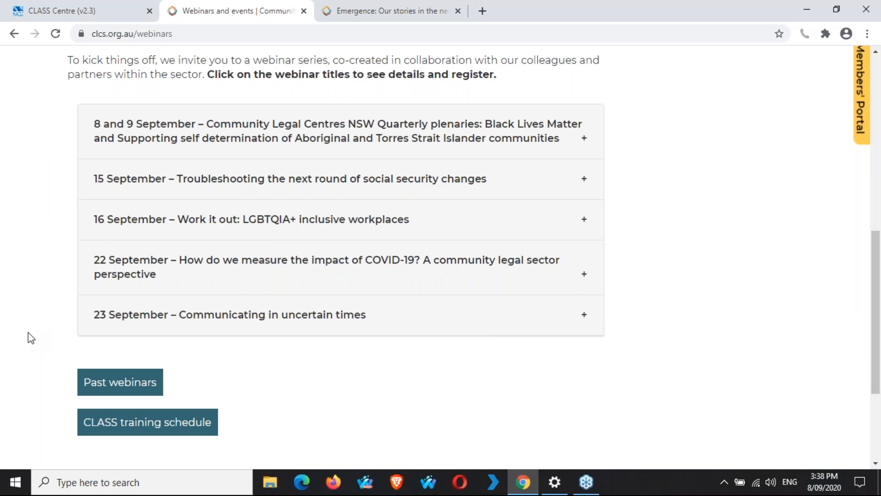
pyautogui.scroll(6, 29, 332)
pyautogui.moveTo(543, 115)
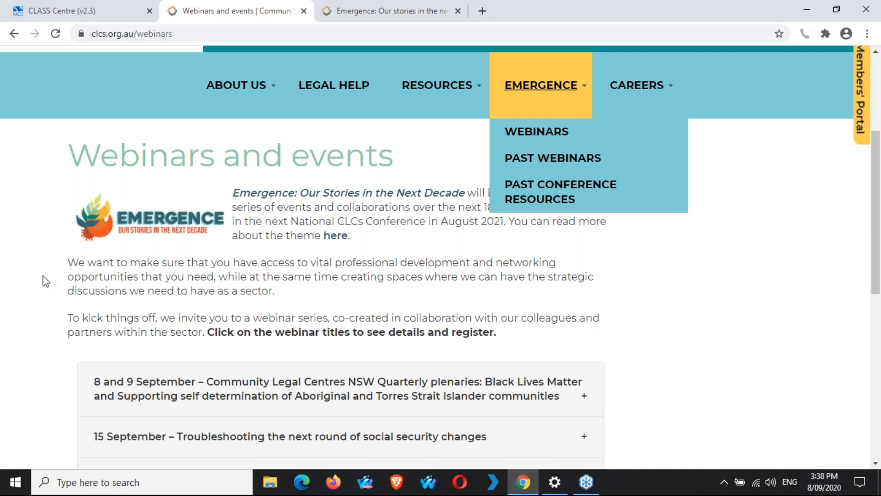
pyautogui.scroll(-6, 41, 279)
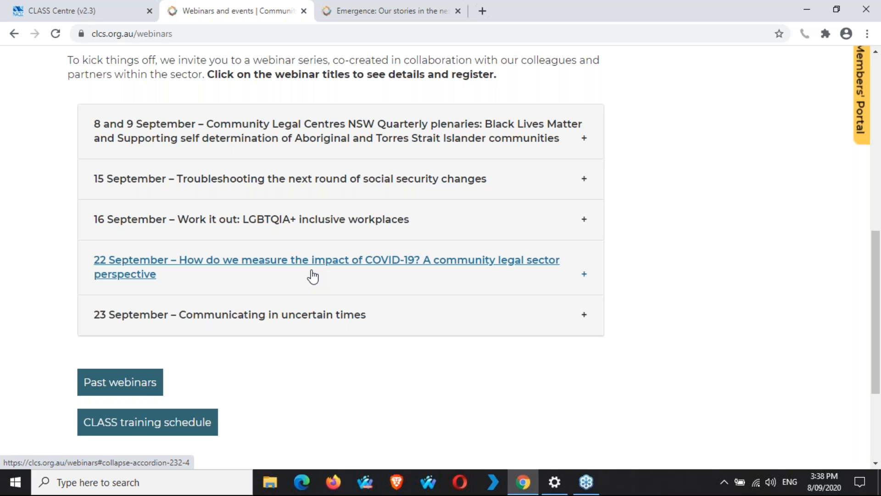
# Step: Expand and read the 22 September COVID-19 impact webinar, then close both CLCS tabs
pyautogui.click(313, 275)
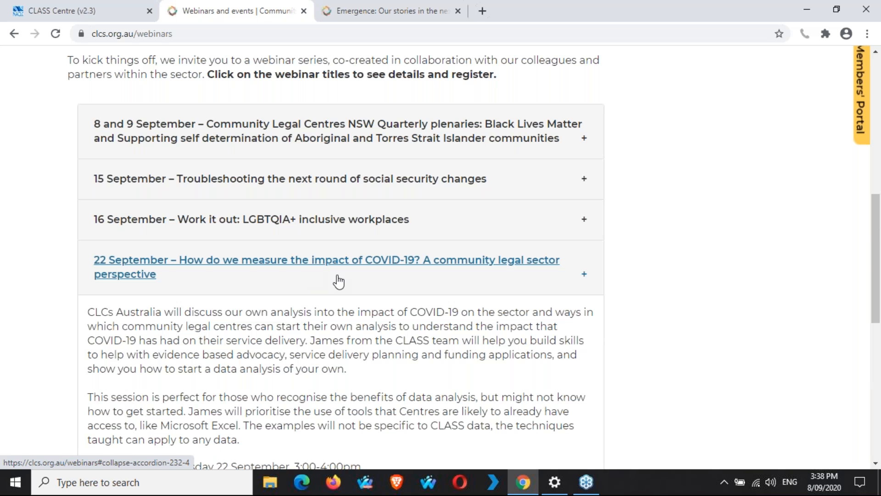
pyautogui.scroll(-3, 422, 294)
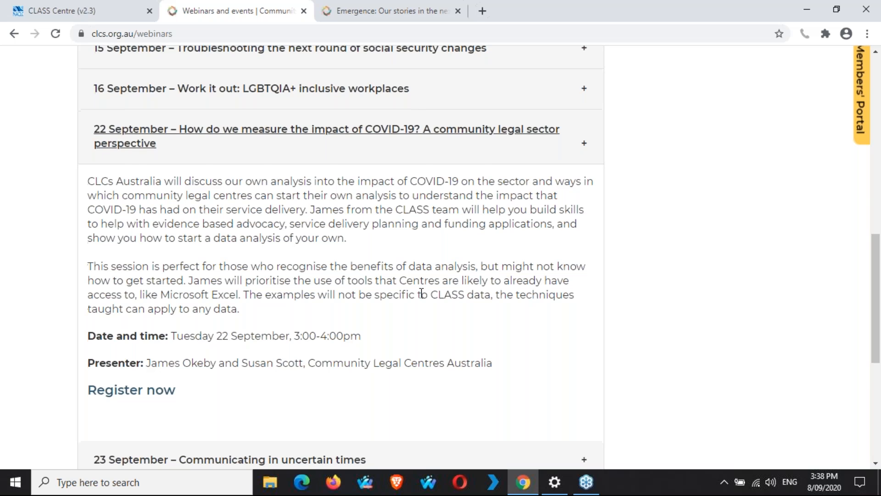
pyautogui.scroll(-1, 421, 294)
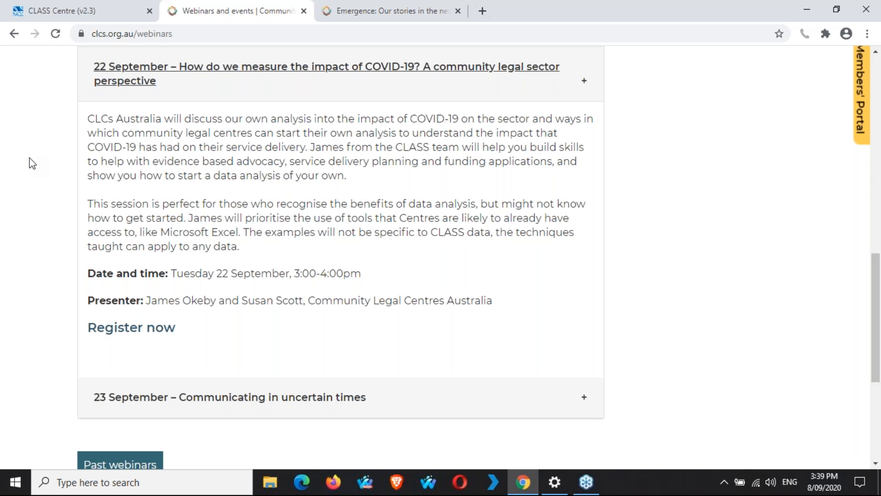
pyautogui.click(304, 11)
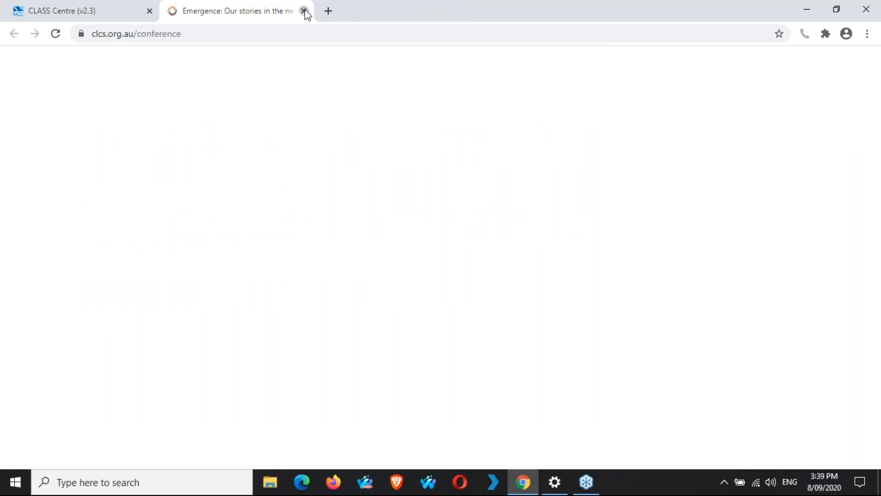
pyautogui.click(304, 11)
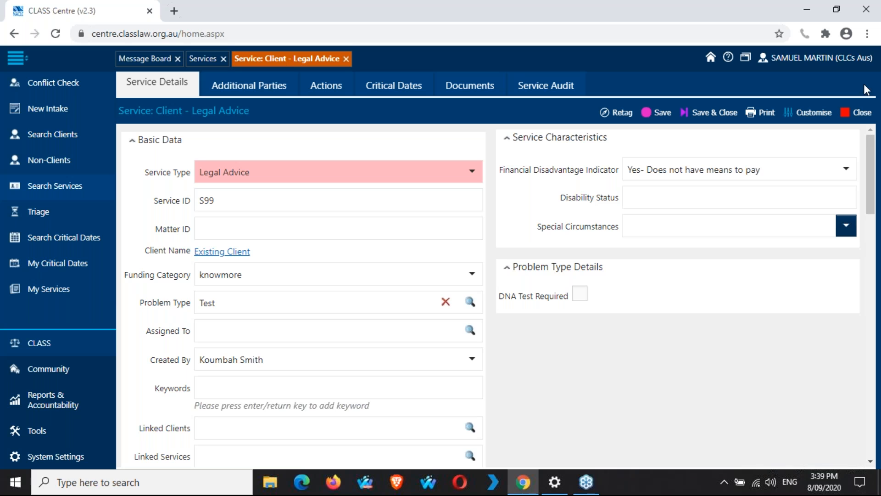